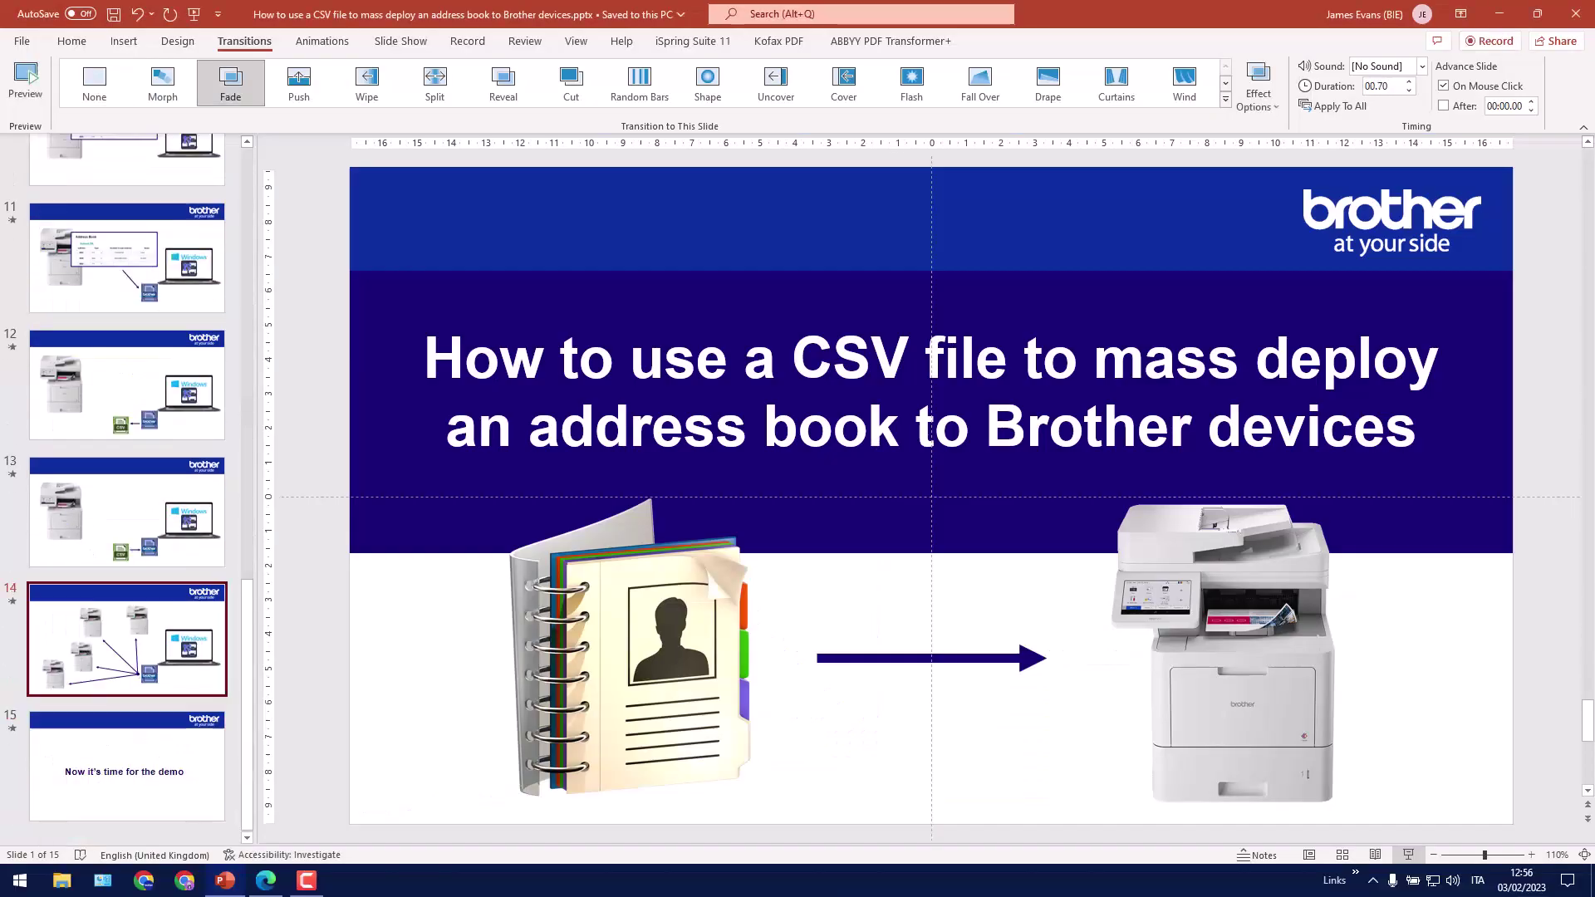
# Show Mass Deployment Tool 2.7.0 under Management Tool on the MFC-L9670CDN downloads page, then minimize Edge
pyautogui.click(1500, 15)
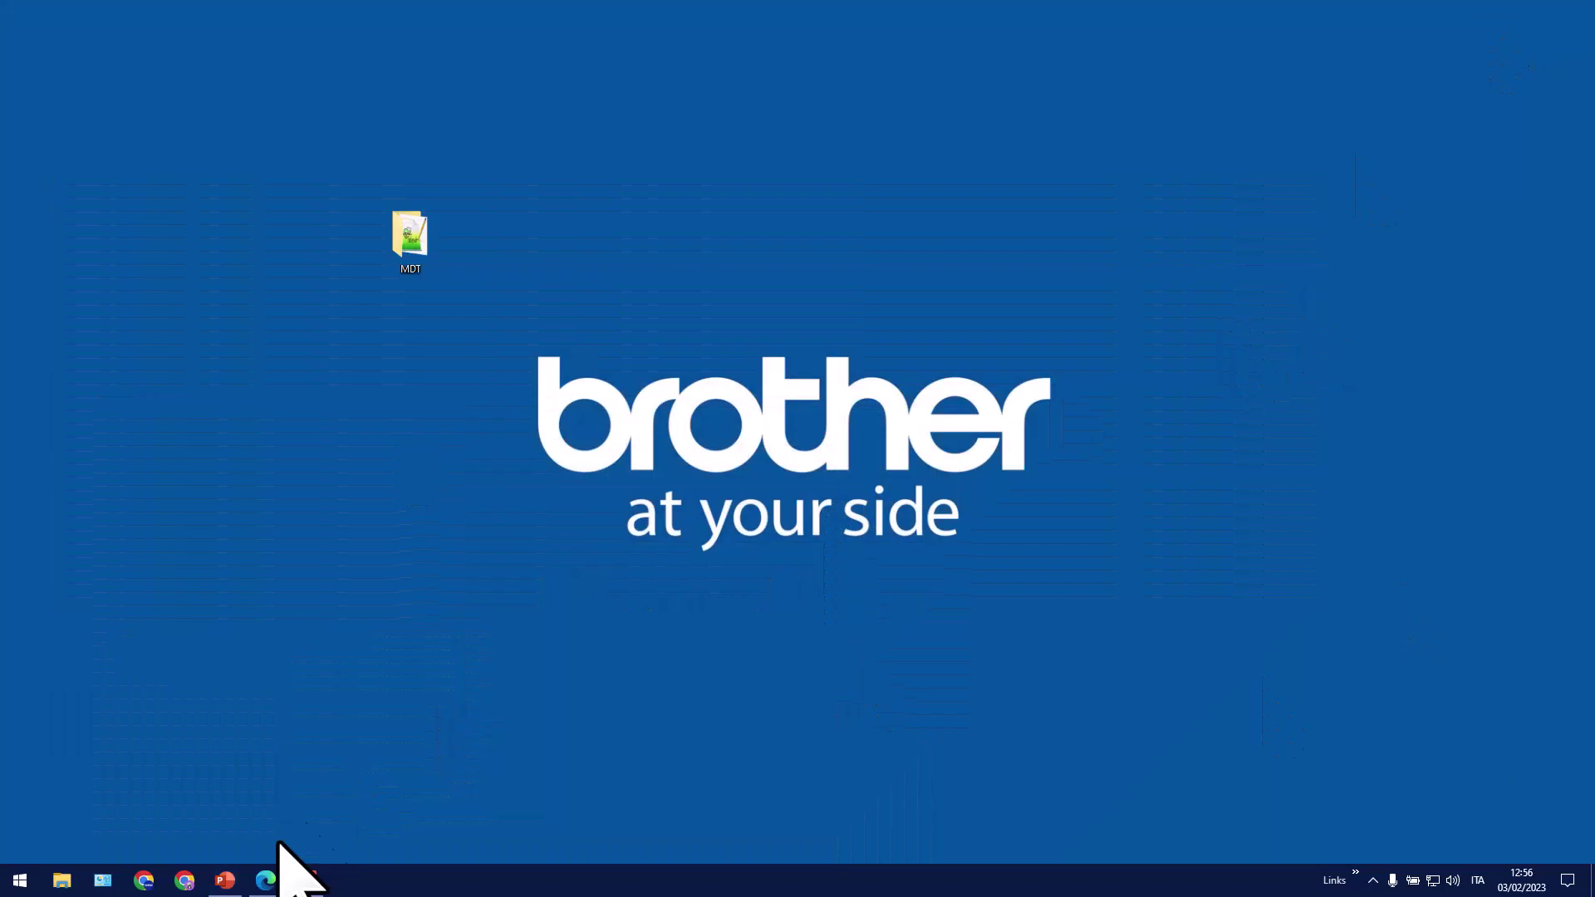
pyautogui.click(266, 880)
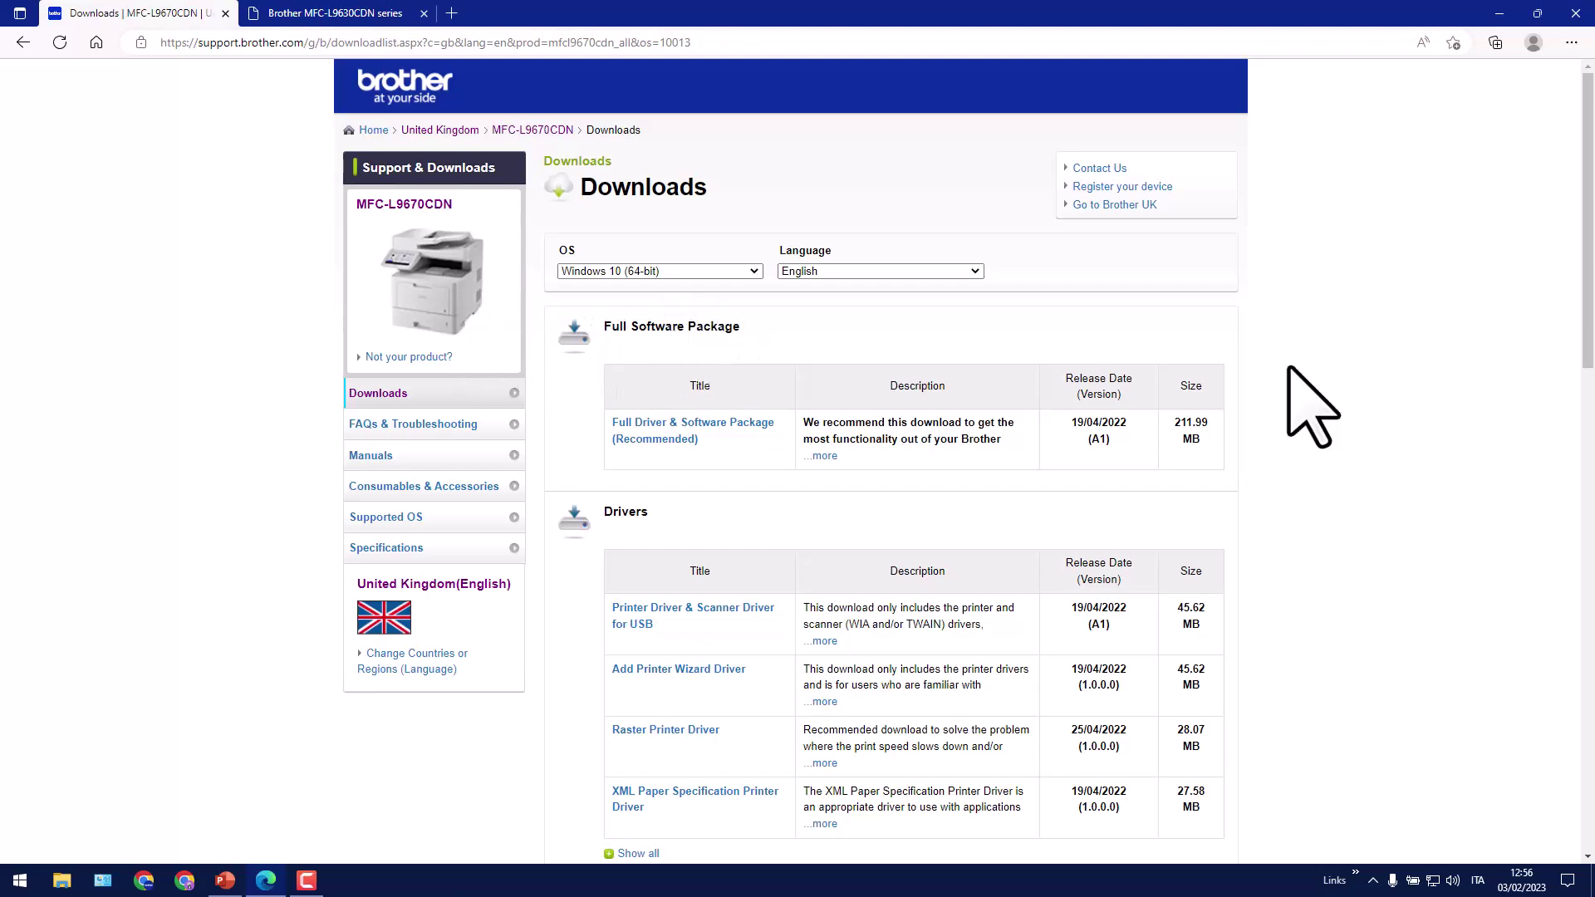
pyautogui.scroll(-12, 1412, 390)
pyautogui.scroll(-3, 1427, 406)
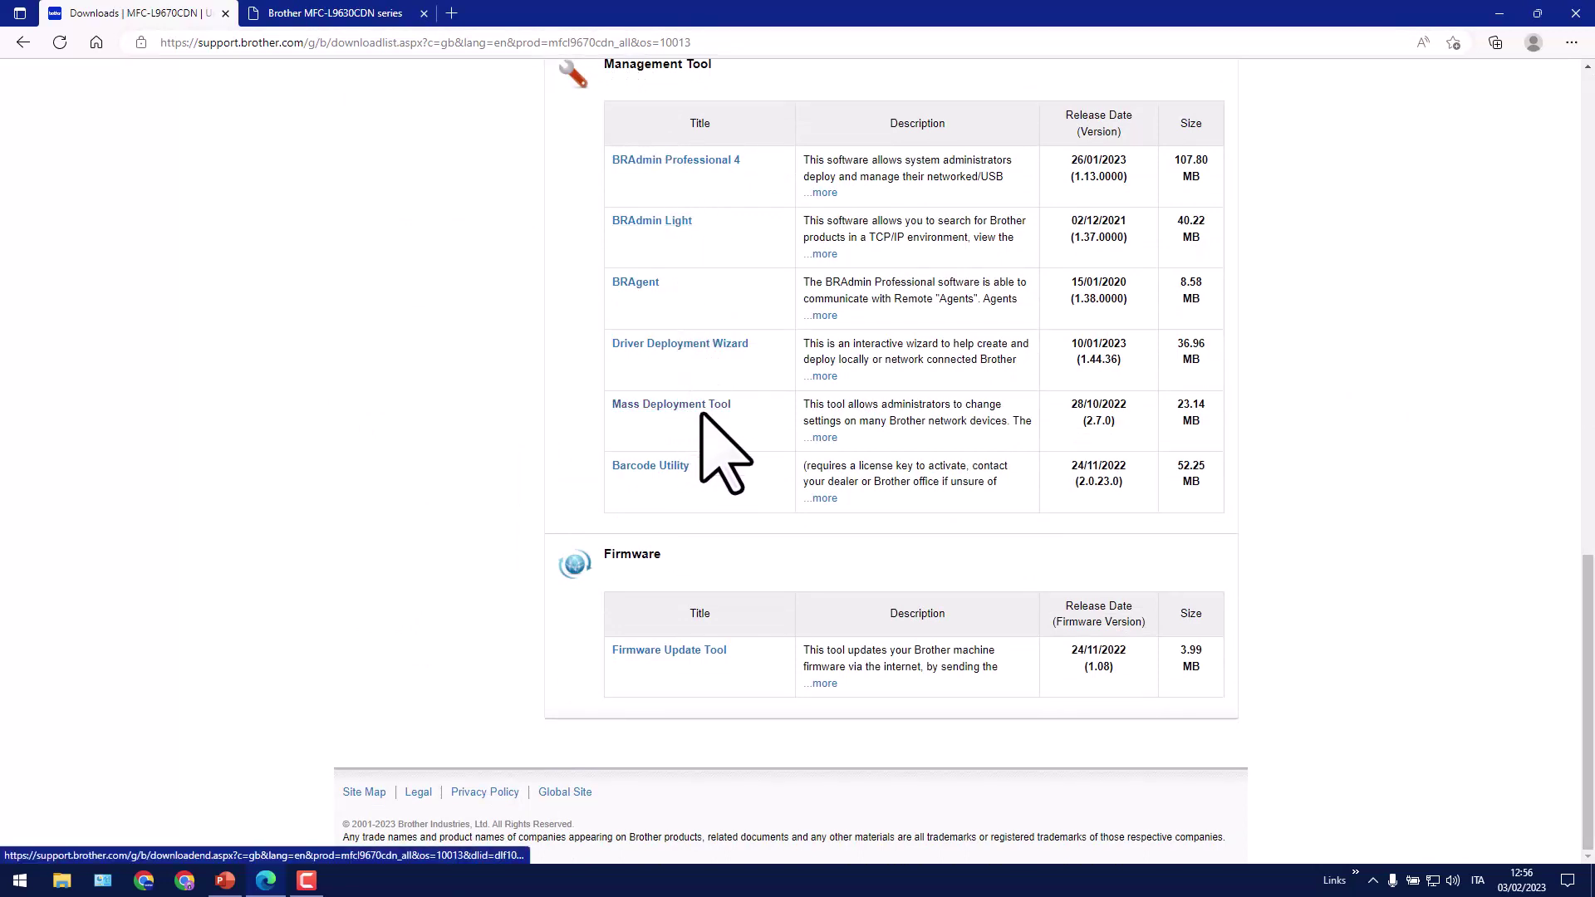
pyautogui.click(1495, 15)
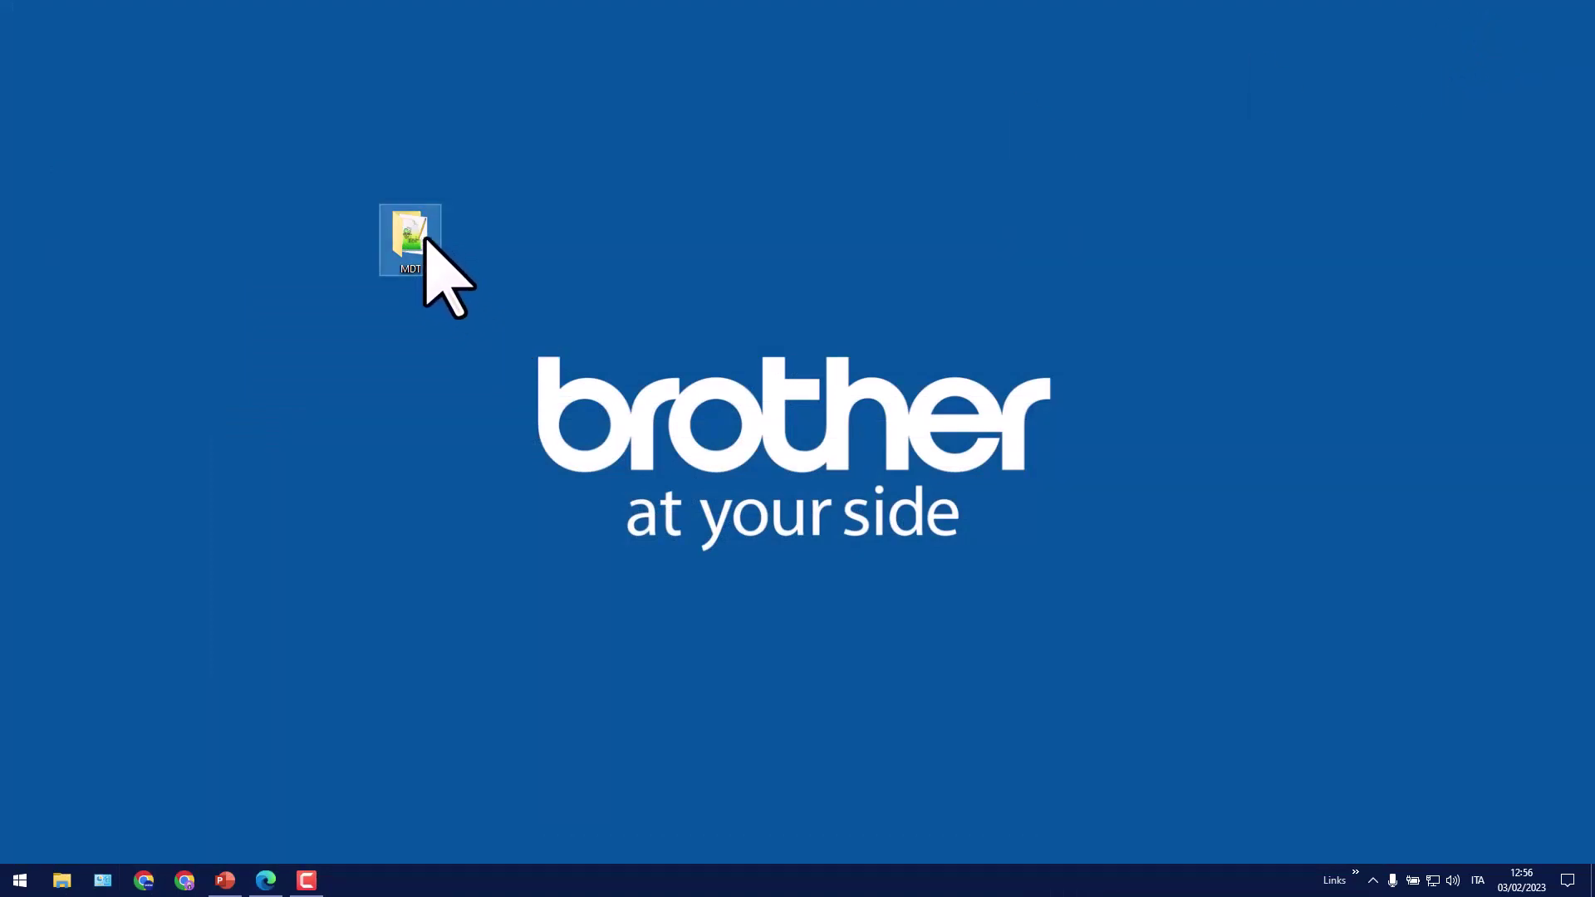
# Open the MDT desktop folder and move its Explorer window up and to the right
pyautogui.doubleClick(425, 238)
pyautogui.moveTo(453, 260); pyautogui.dragTo(553, 81)
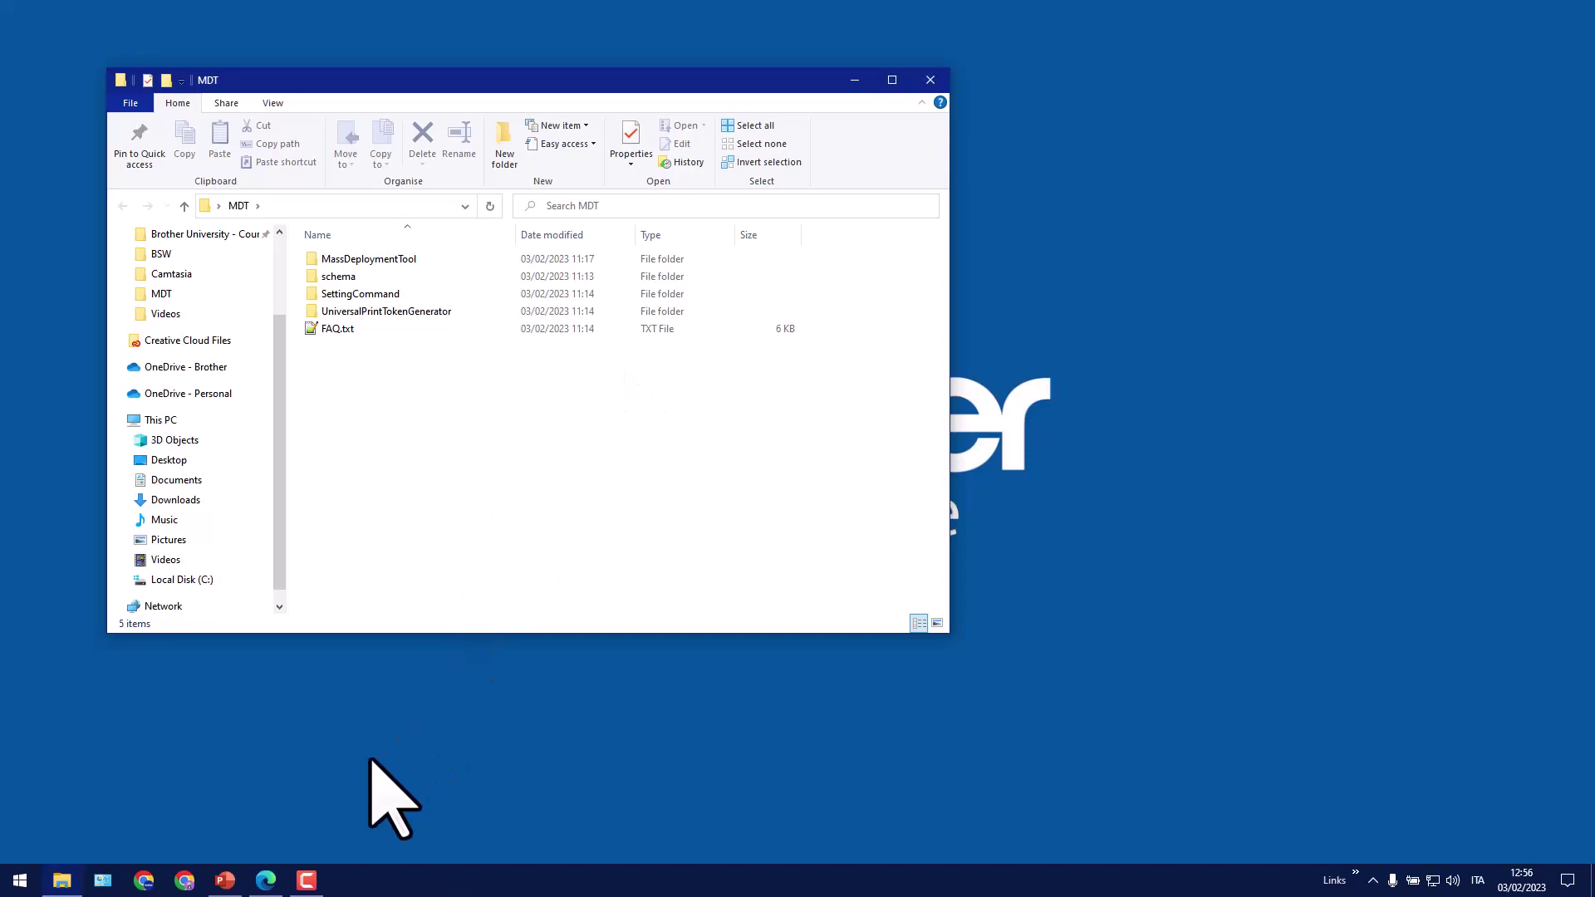
pyautogui.click(229, 880)
pyautogui.scroll(-5, 108, 548)
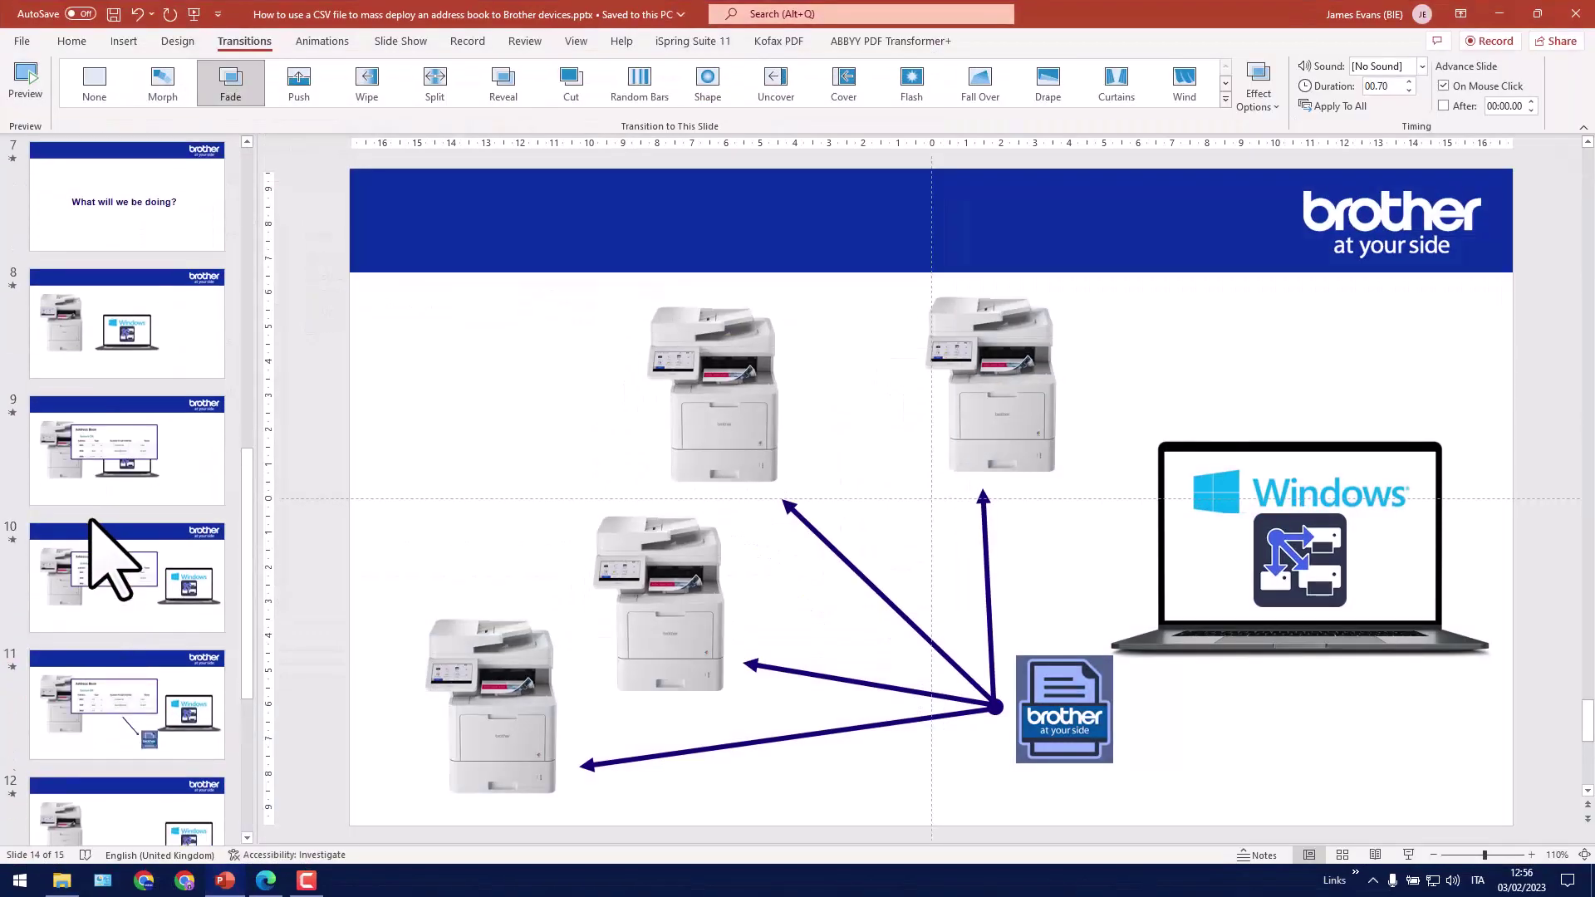
pyautogui.click(162, 502)
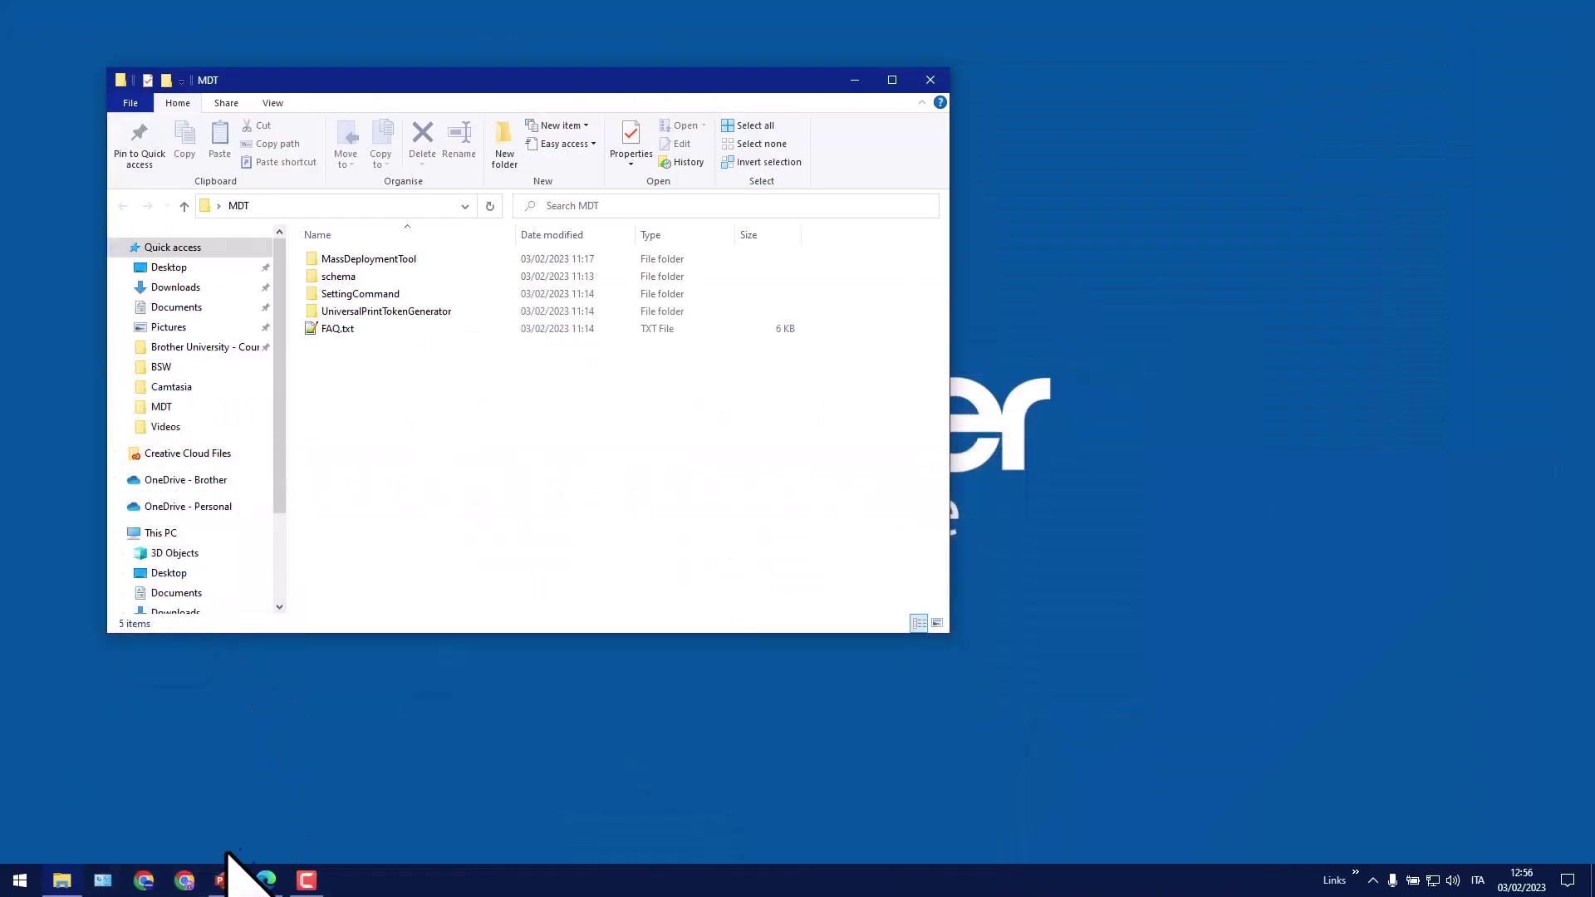
pyautogui.click(261, 875)
# Review the Fax1 and Email1 entries on the printer's Address Book page, then minimize the browser
pyautogui.click(302, 17)
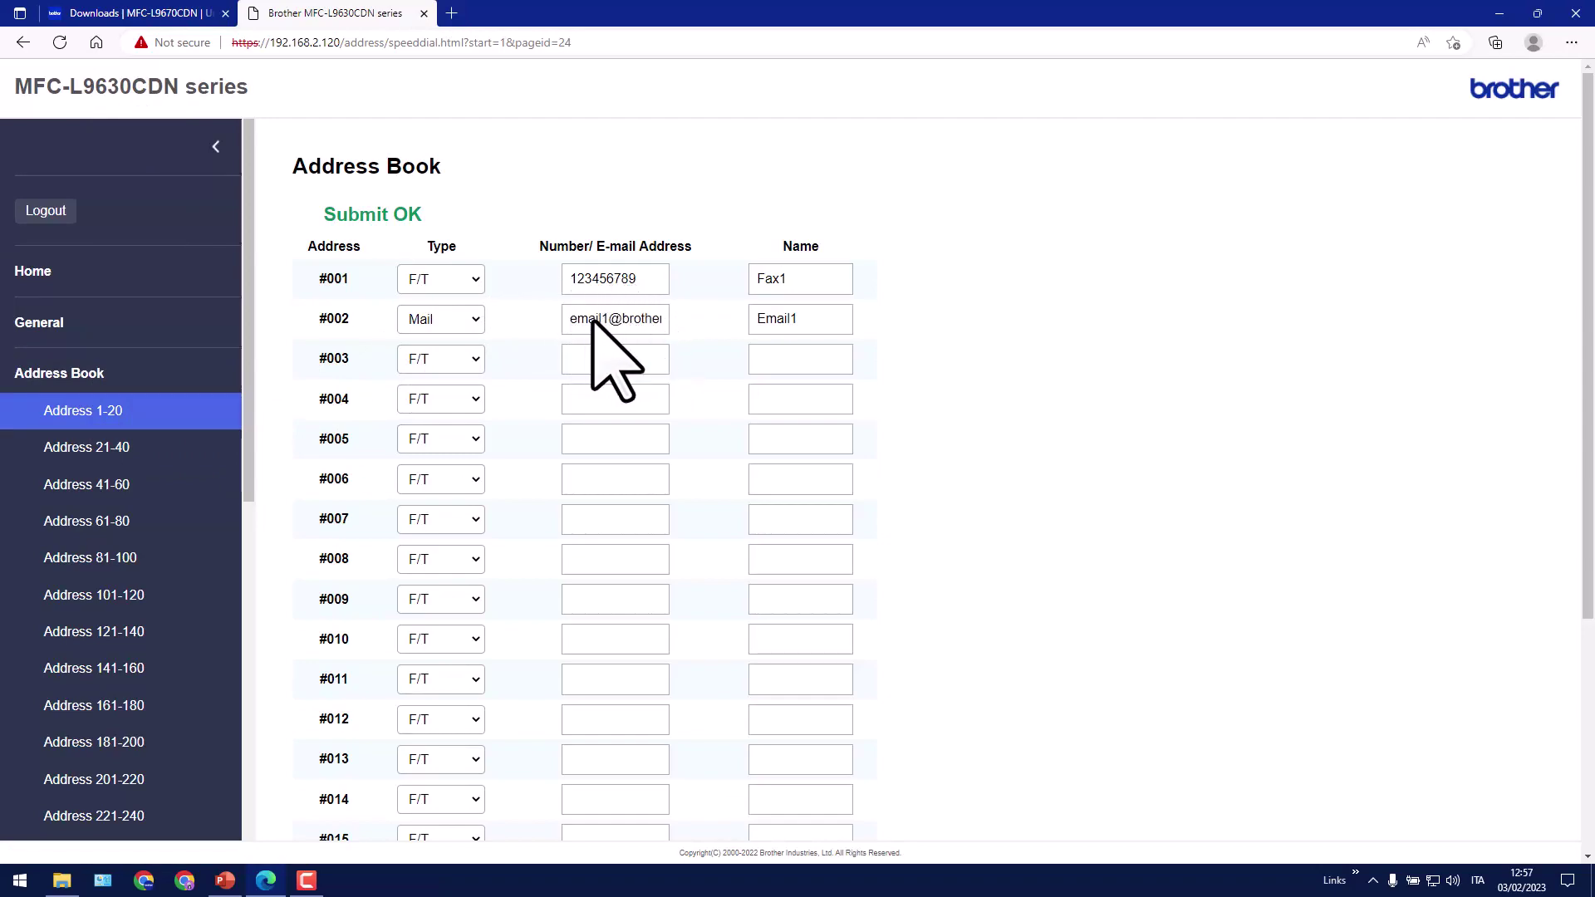
pyautogui.click(1498, 14)
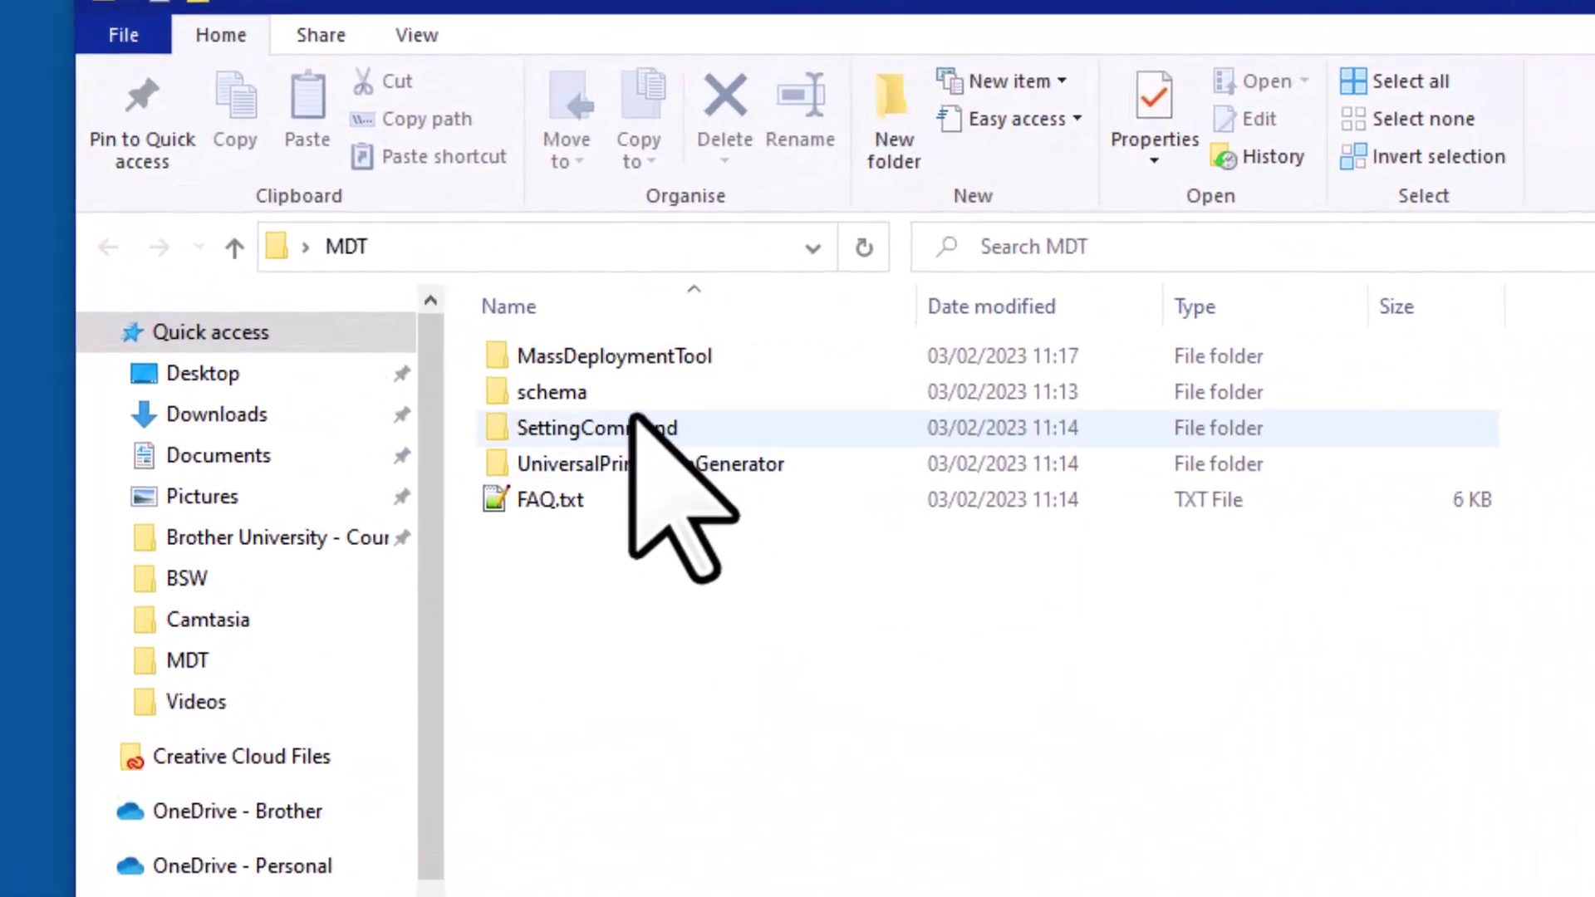
# Run MassDeploymentTool.exe from inside the MassDeploymentTool folder
pyautogui.doubleClick(622, 355)
pyautogui.scroll(-10, 656, 499)
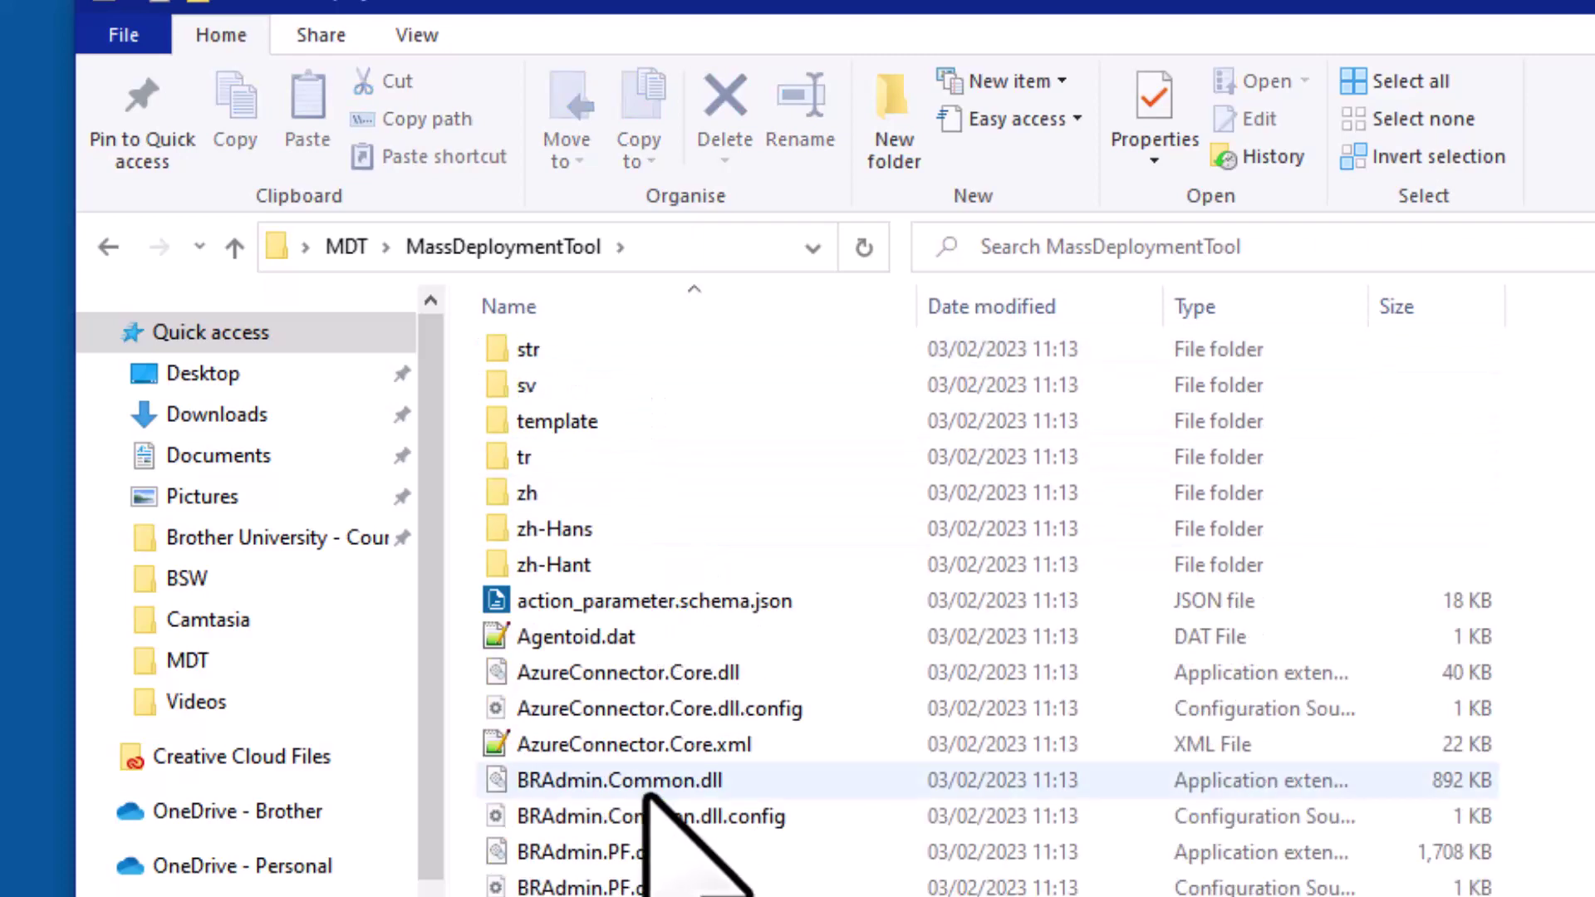
pyautogui.click(647, 771)
pyautogui.press('m')
pyautogui.click(630, 378)
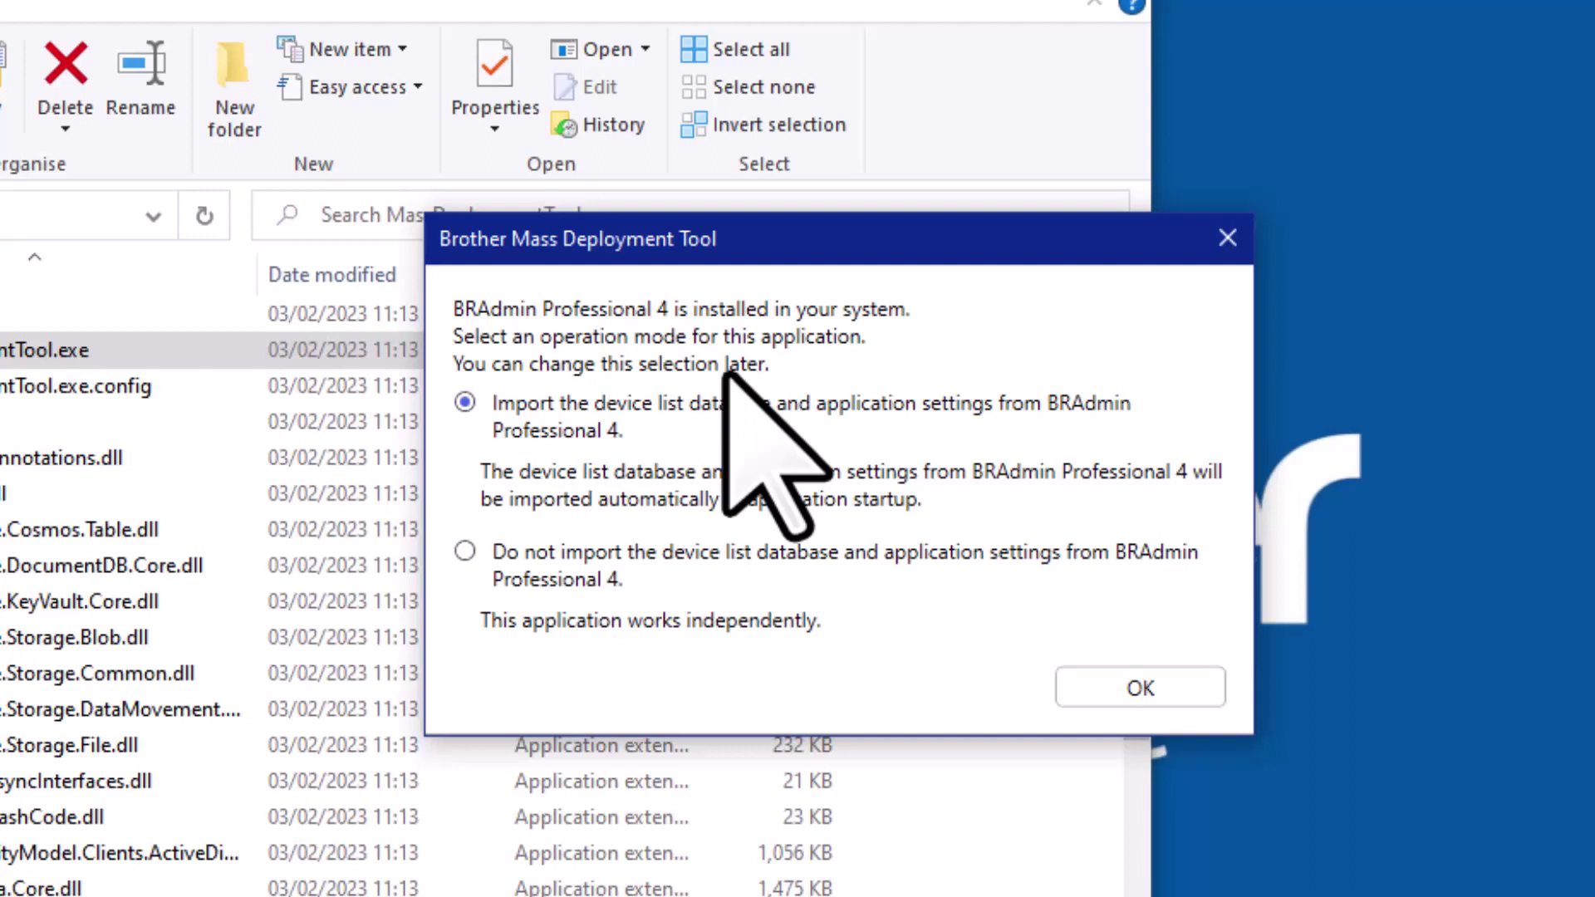
# Run the tool without importing BRAdmin Professional 4 data and add the printer at 192.168.2.120
pyautogui.click(703, 544)
pyautogui.click(1148, 692)
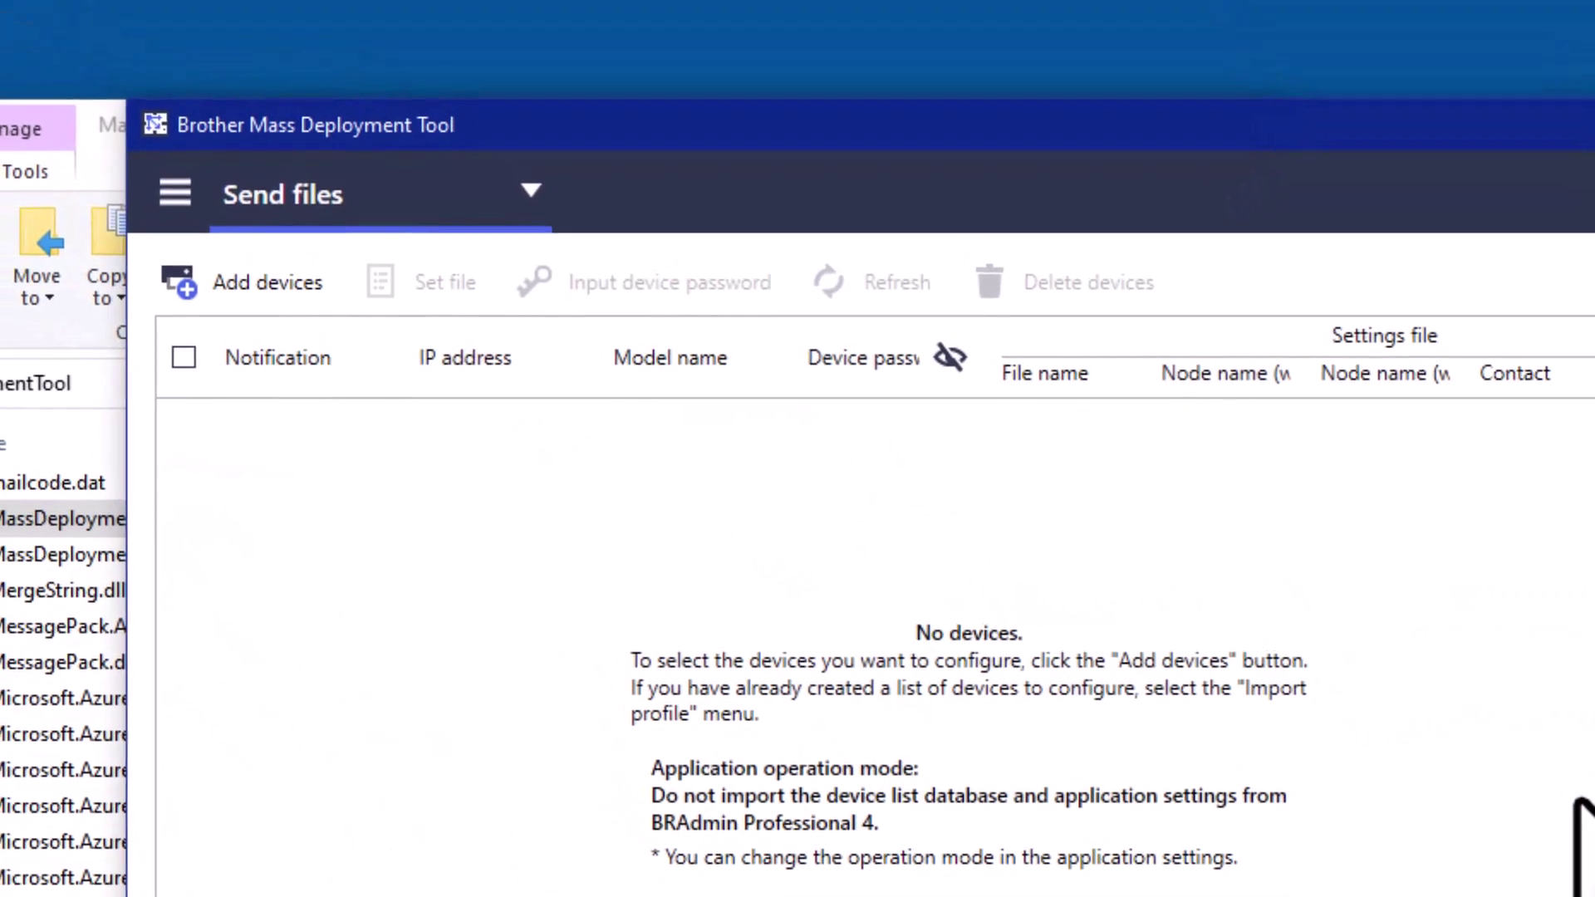
pyautogui.click(278, 285)
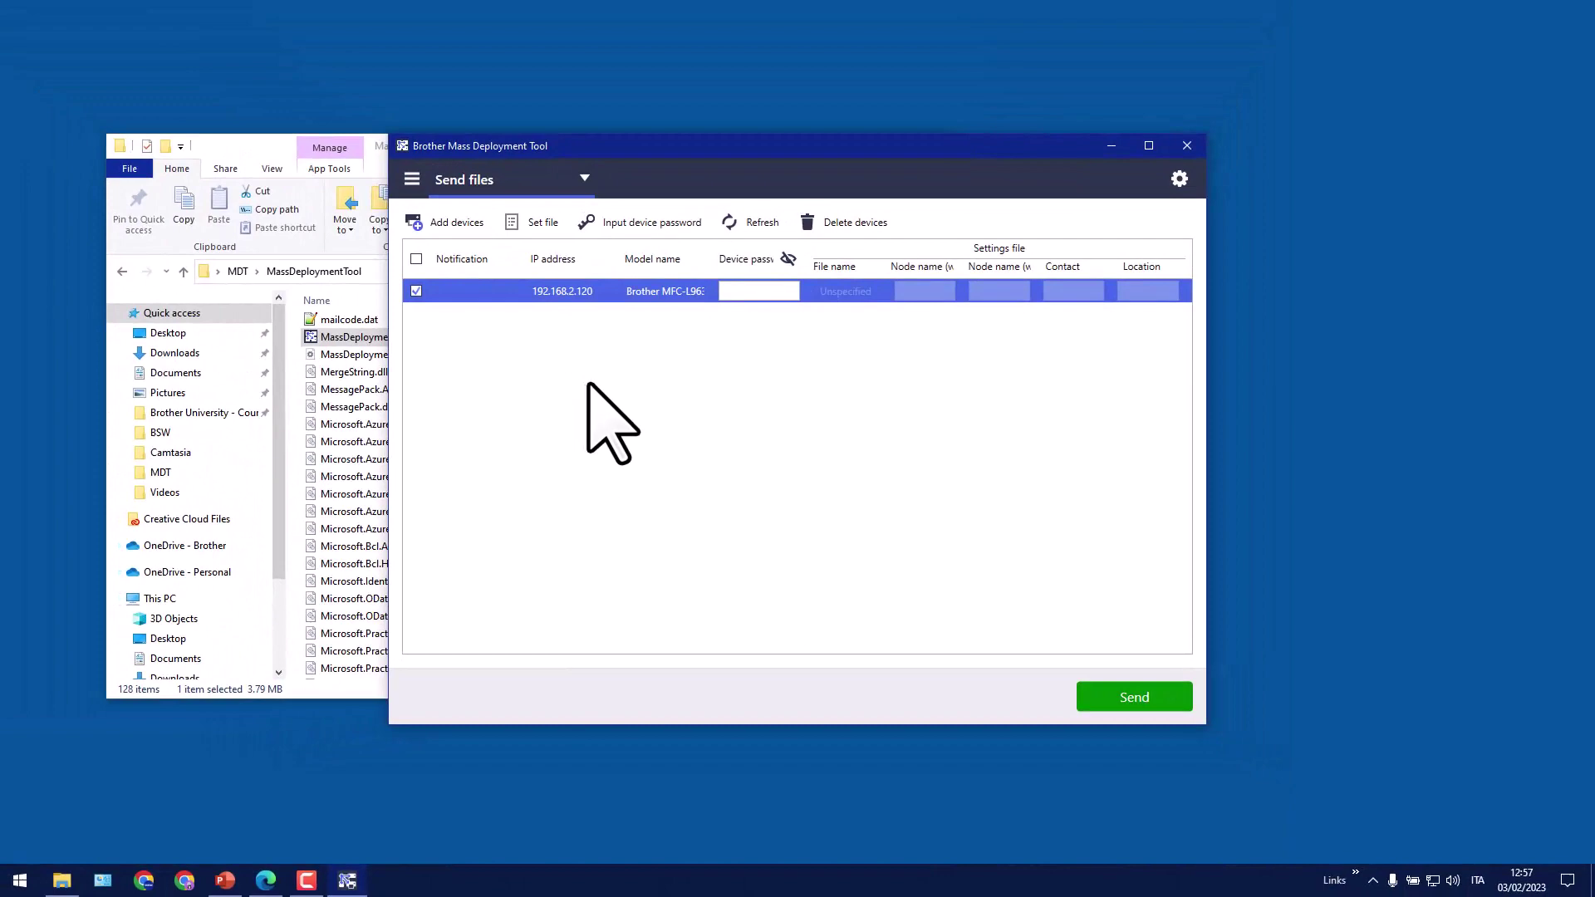
# Show the address book diagram on PowerPoint slide 11, then minimize the presentation
pyautogui.click(225, 880)
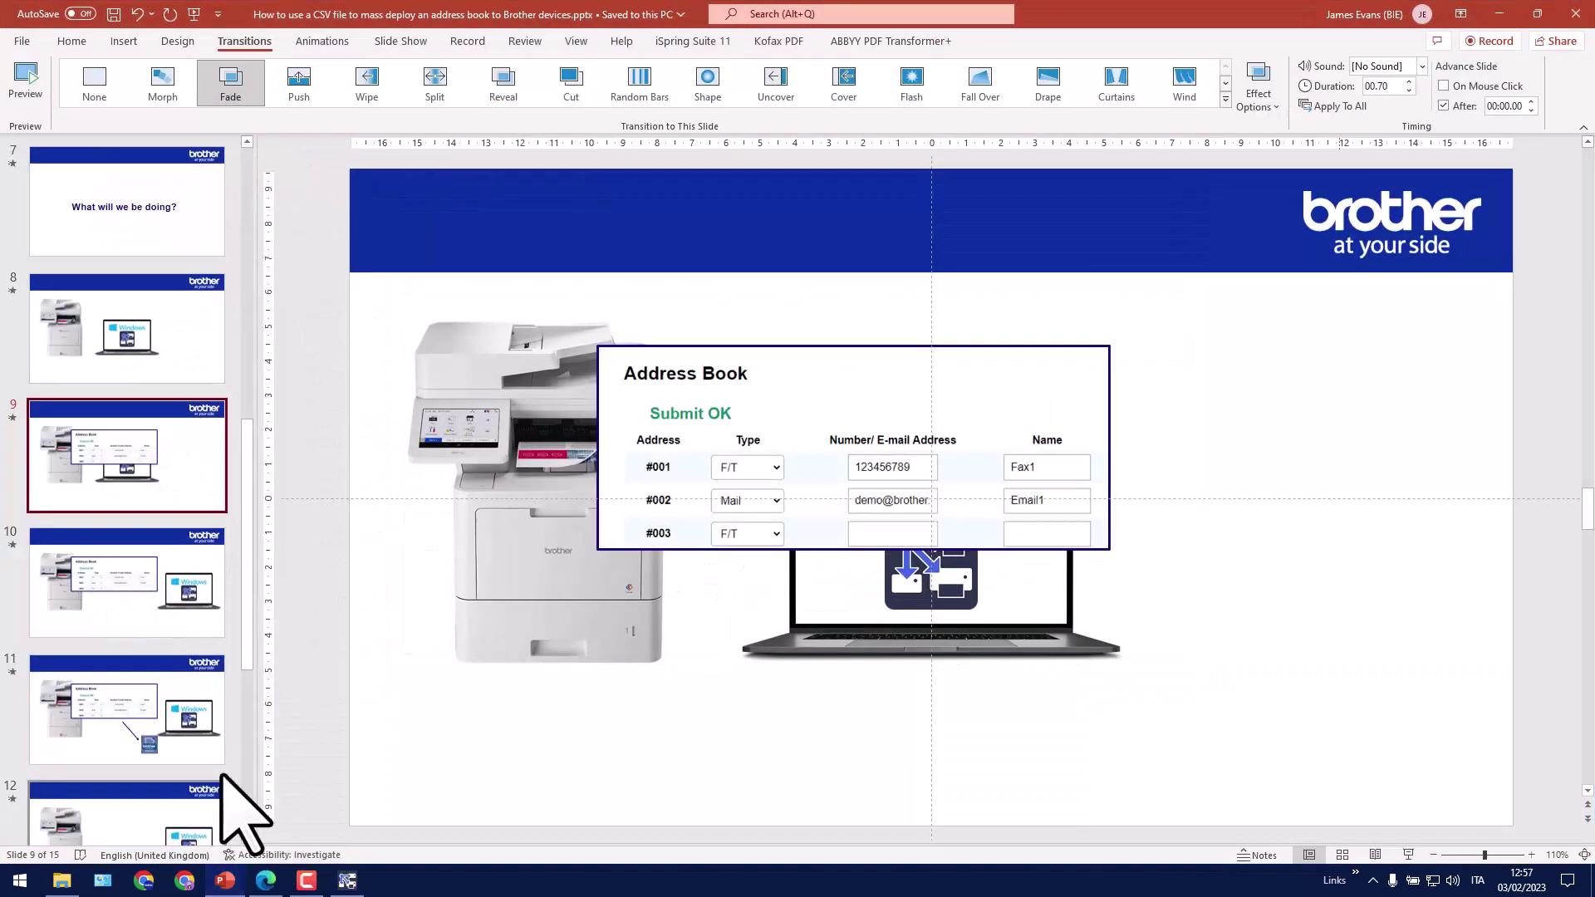
pyautogui.click(183, 713)
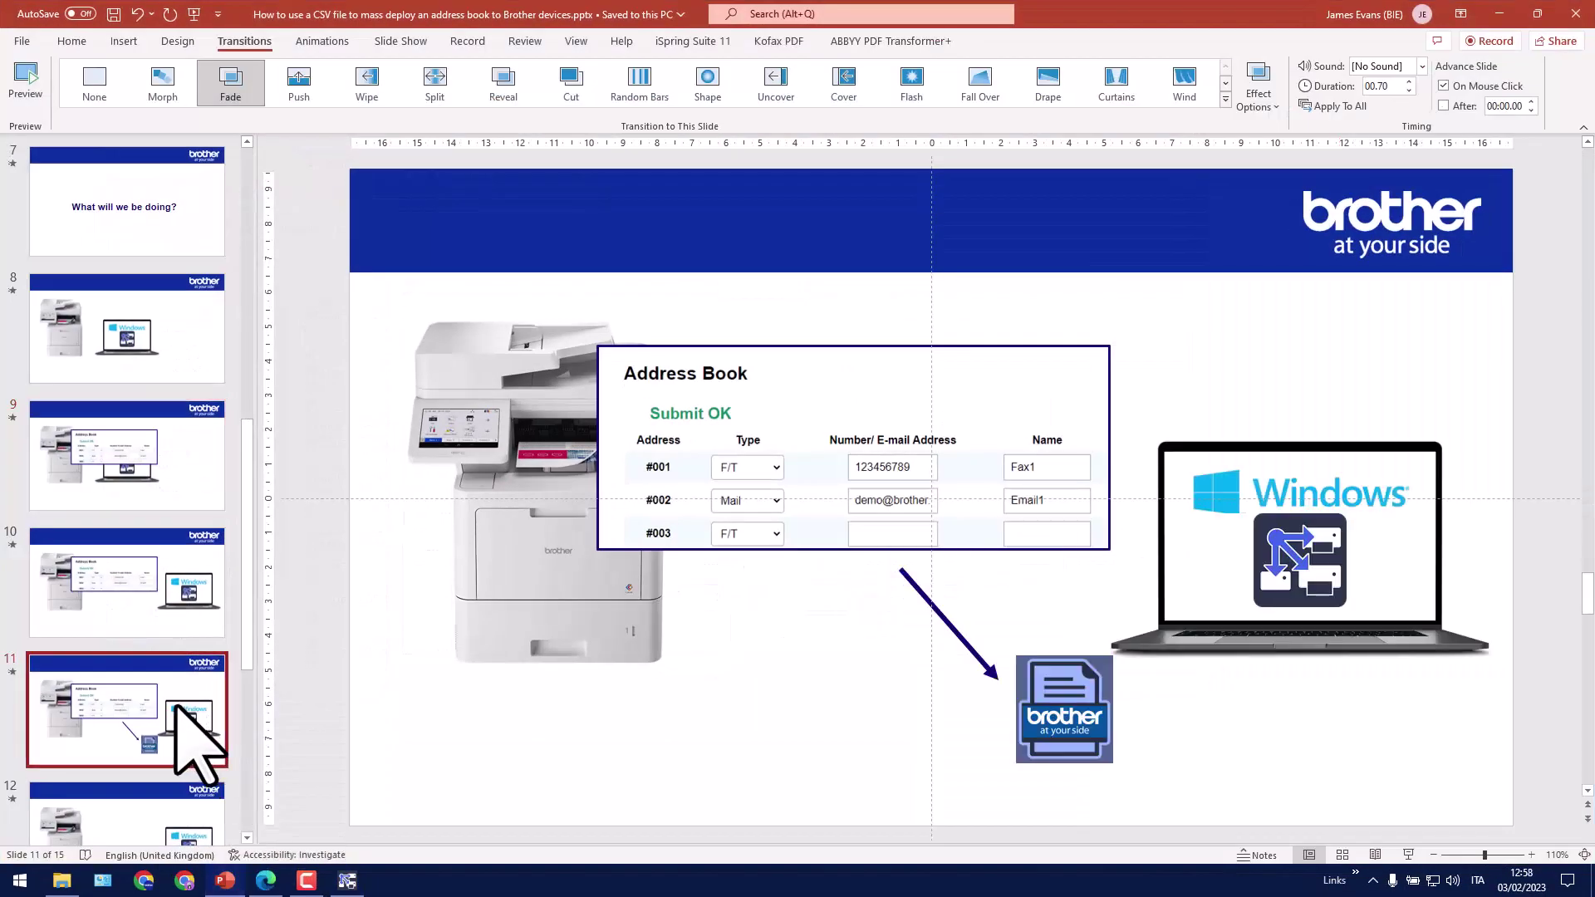
pyautogui.click(1499, 15)
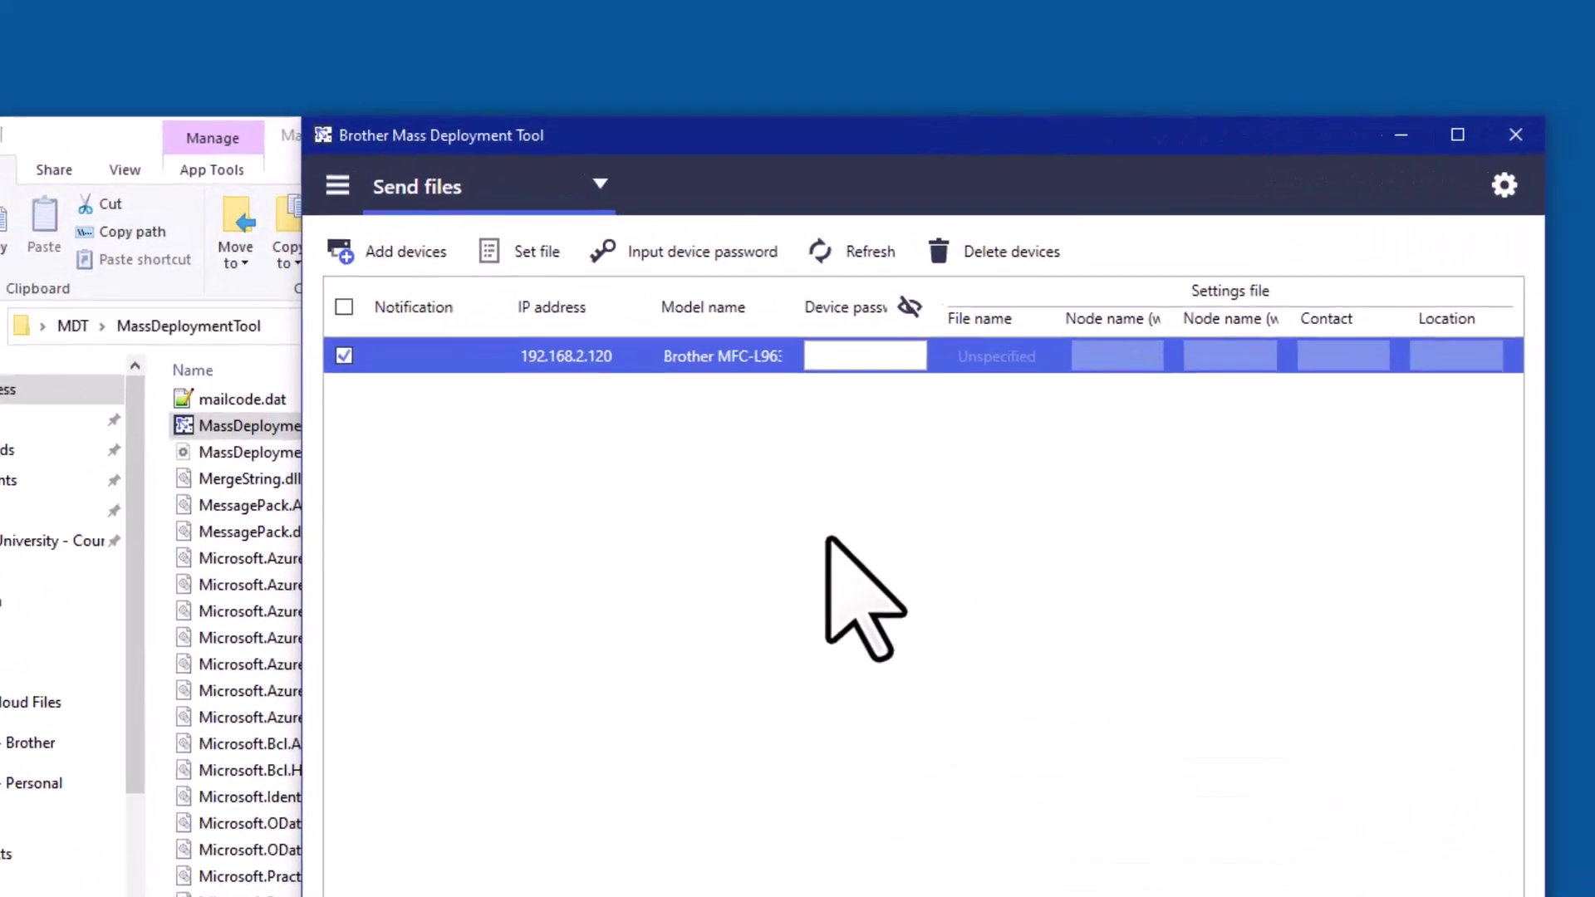
# Switch the operation mode to Back up settings and enter the printer's device password
pyautogui.click(516, 197)
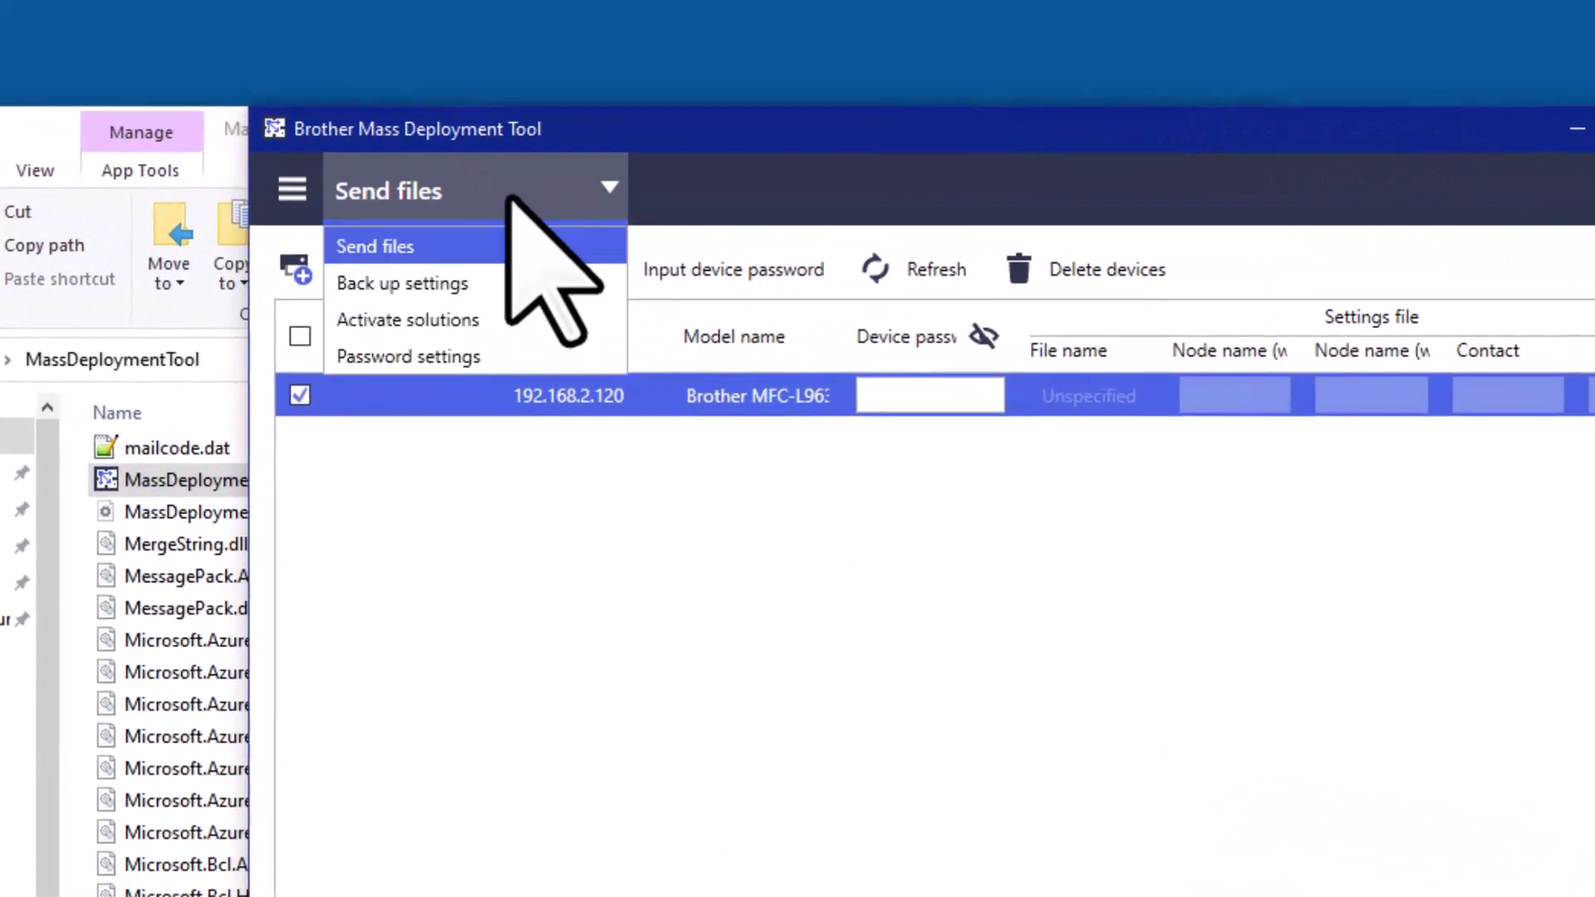
pyautogui.click(474, 285)
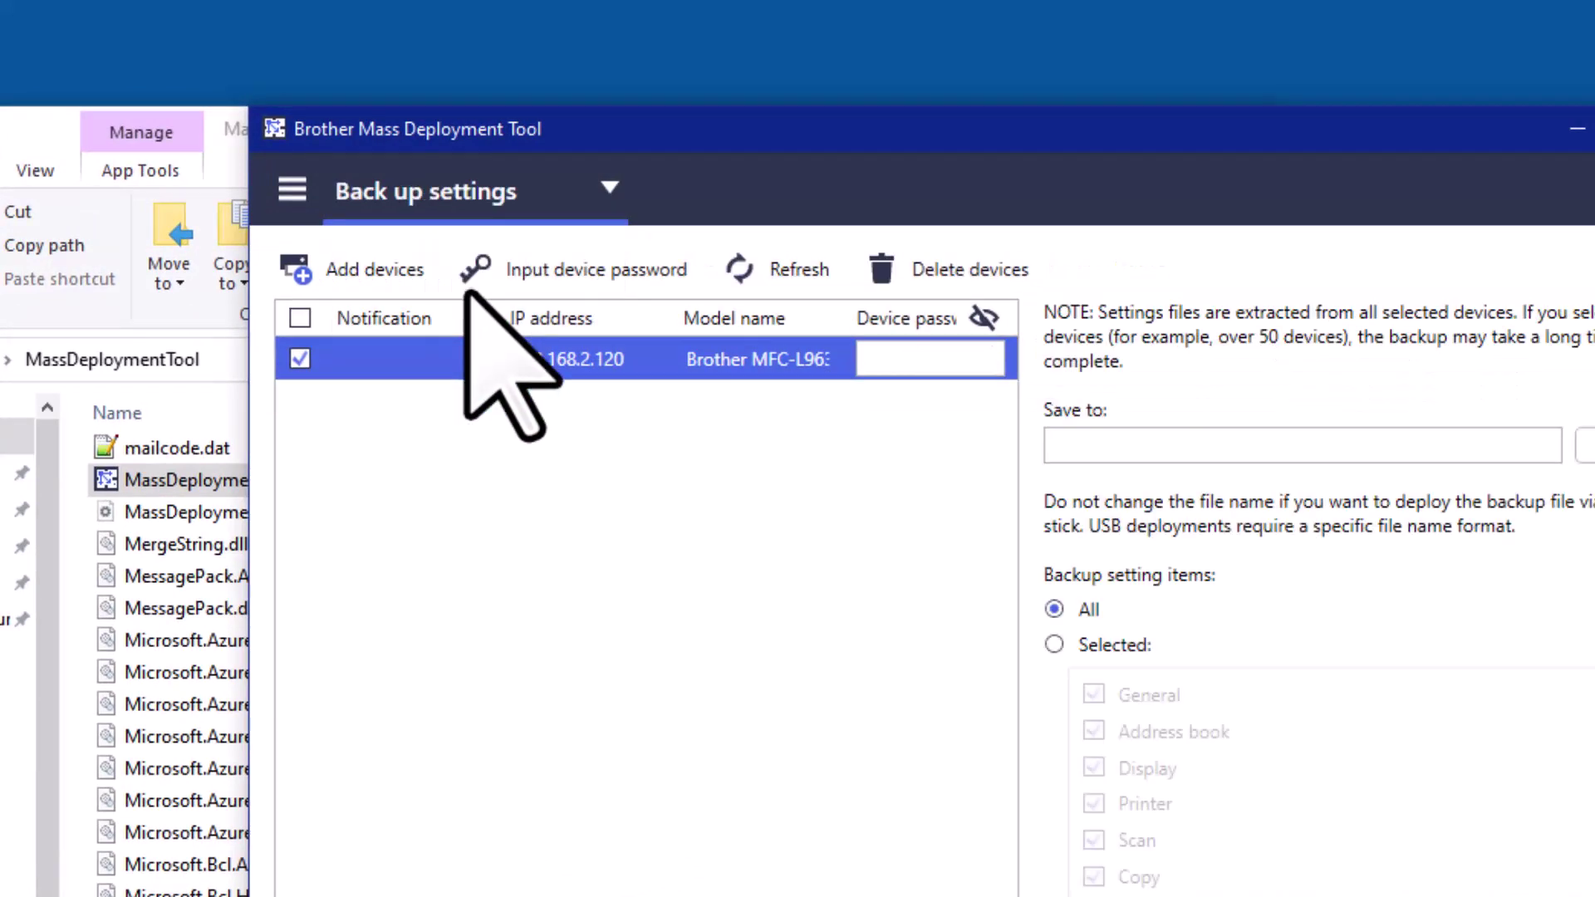
pyautogui.click(930, 357)
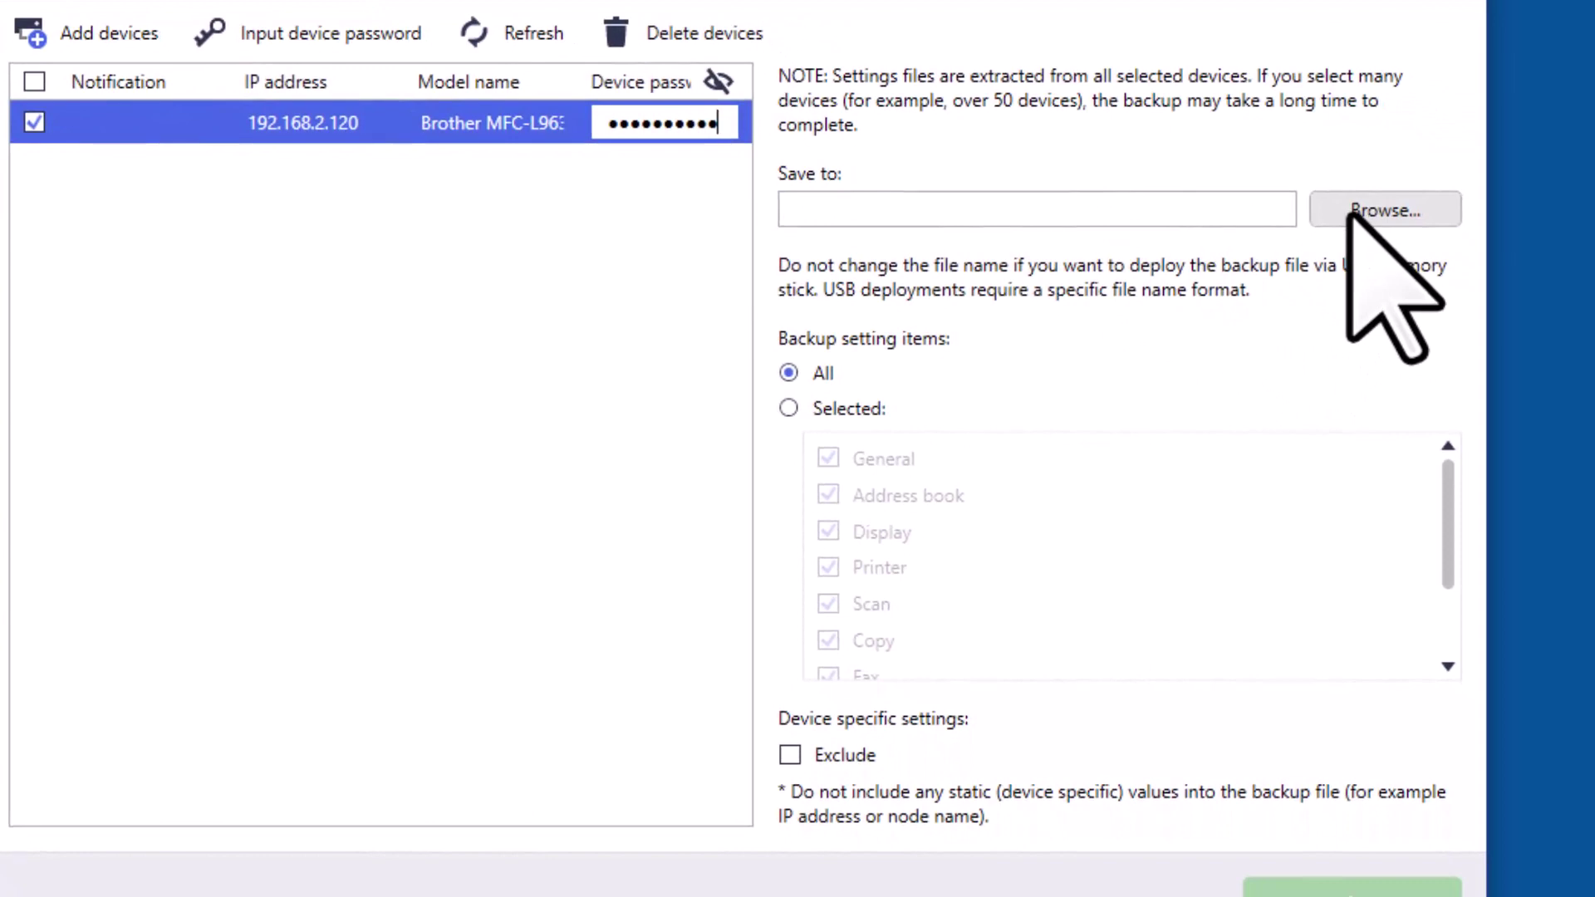
# Set the Desktop as the backup destination folder
pyautogui.click(1350, 213)
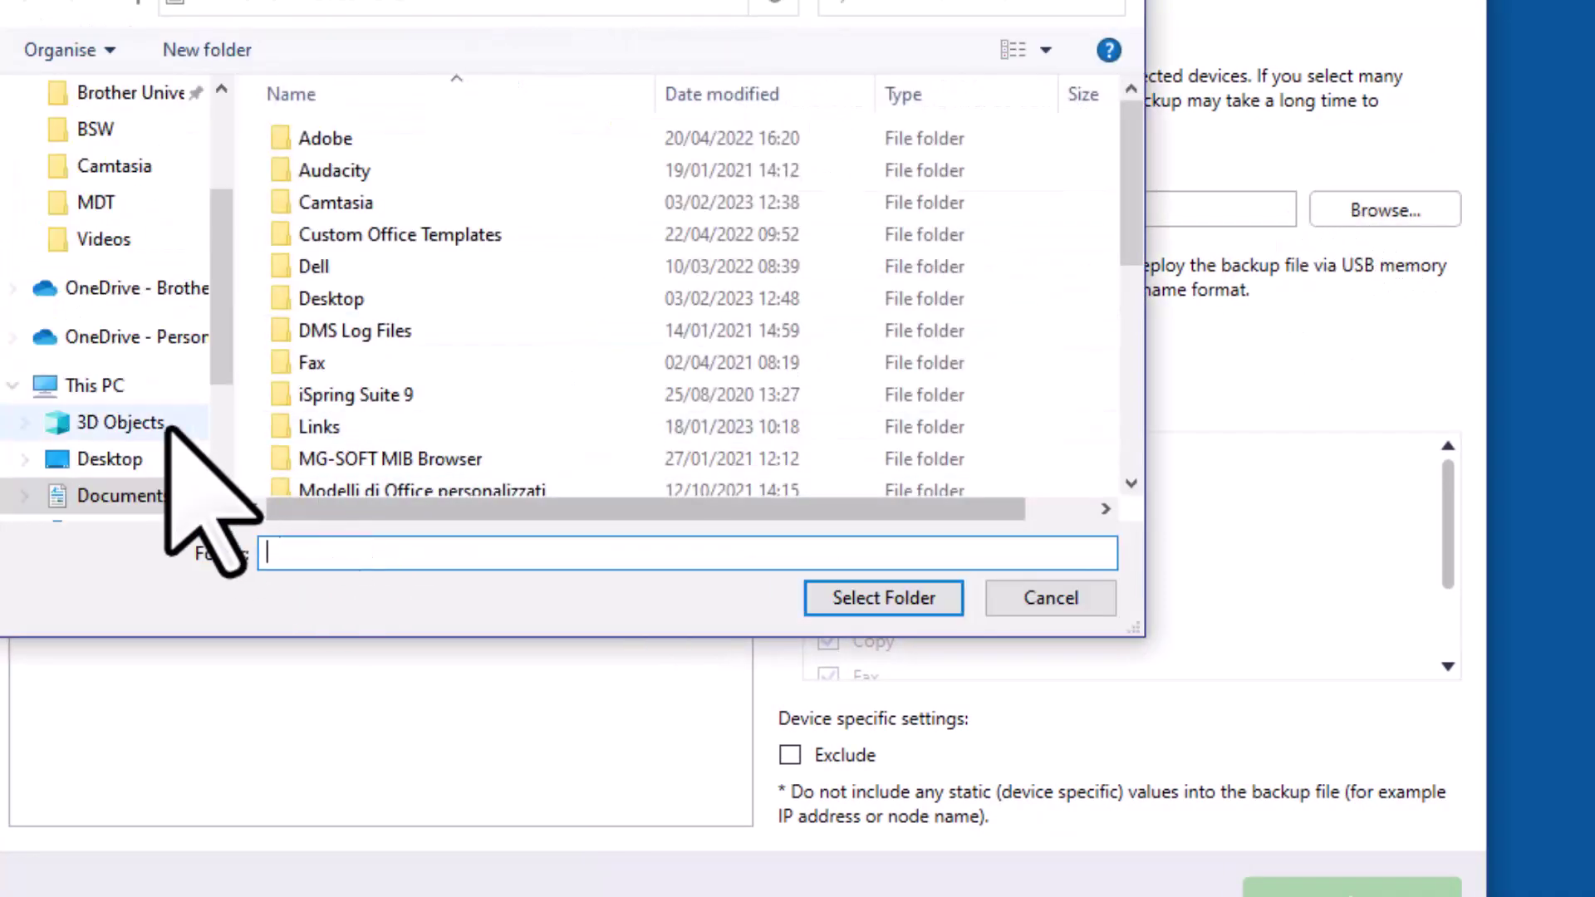
pyautogui.click(116, 461)
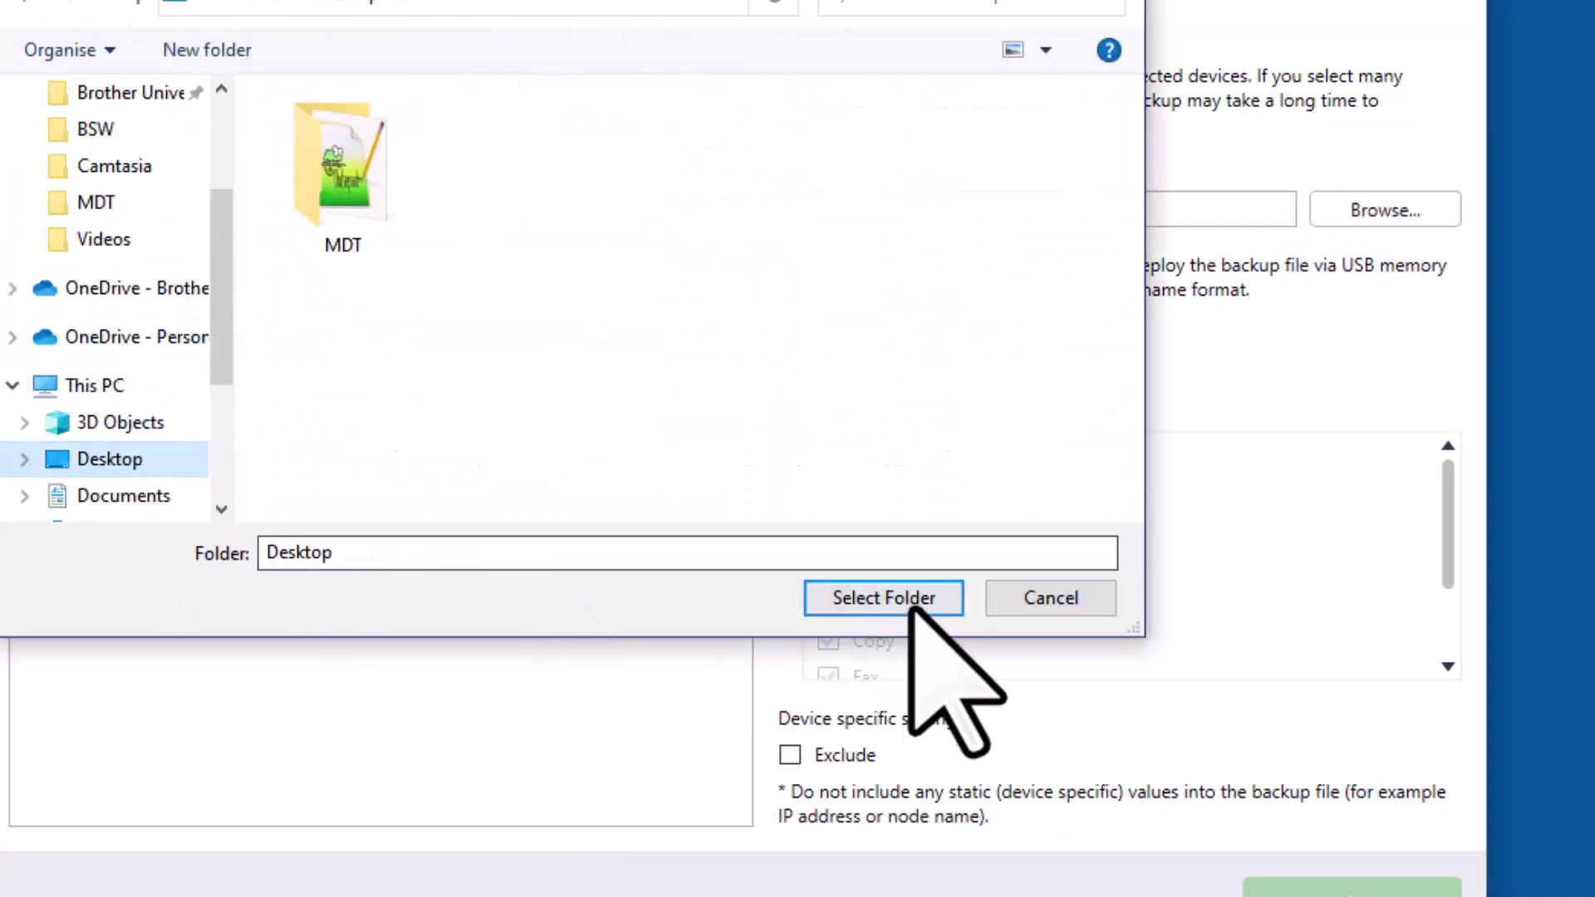
pyautogui.click(911, 605)
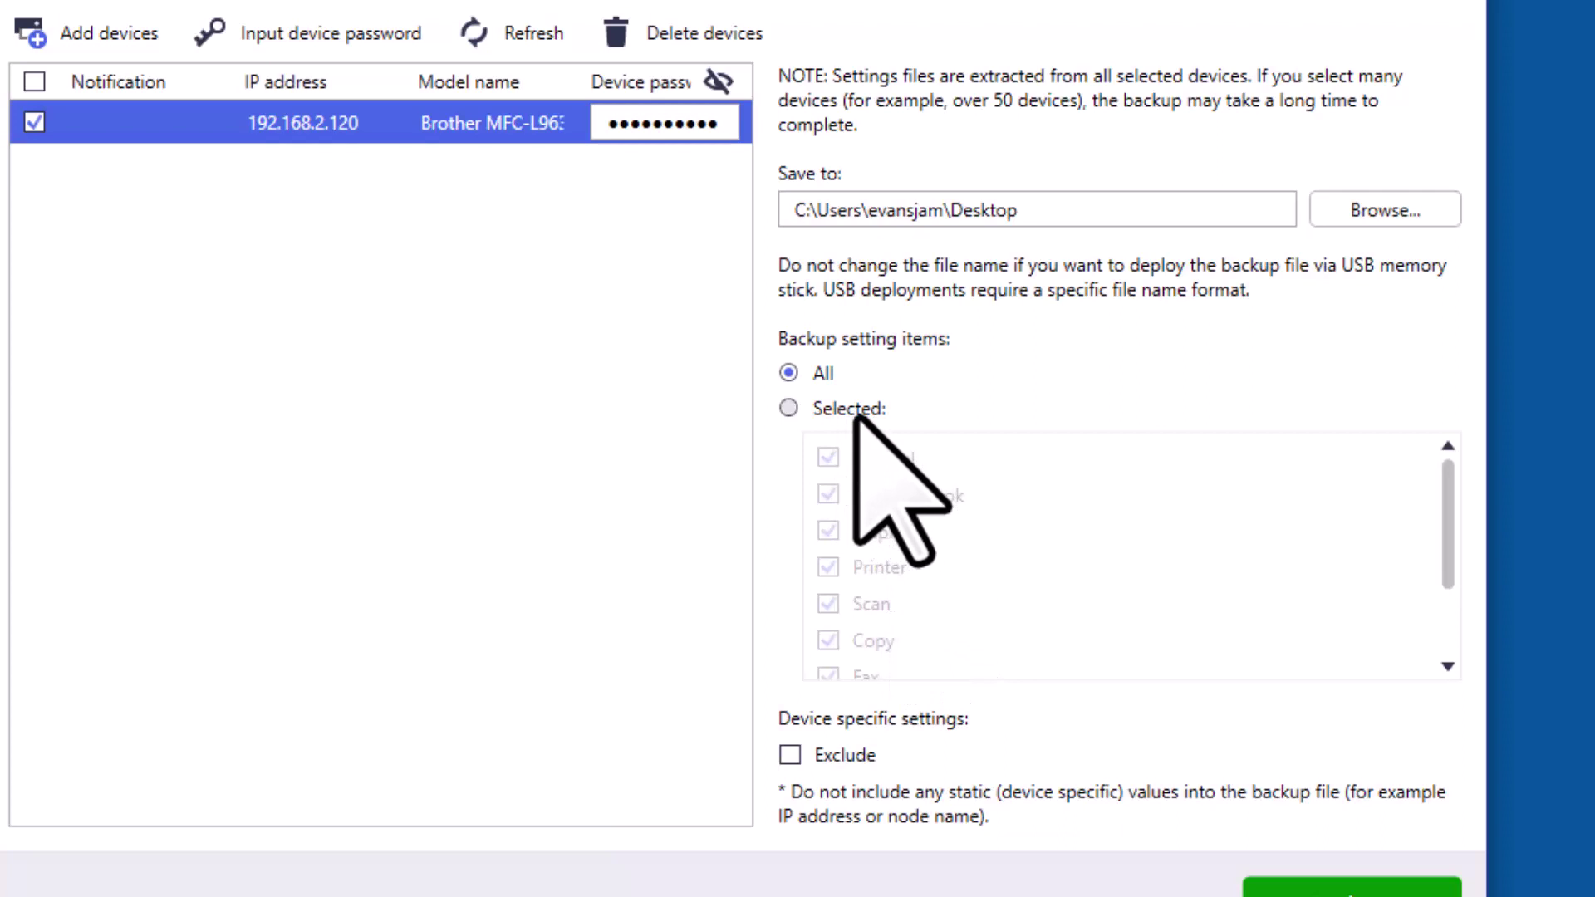
# Back up only Address book, unticking General, Display, Printer, Scan, Copy, Fax, Administrator and Network
pyautogui.click(840, 410)
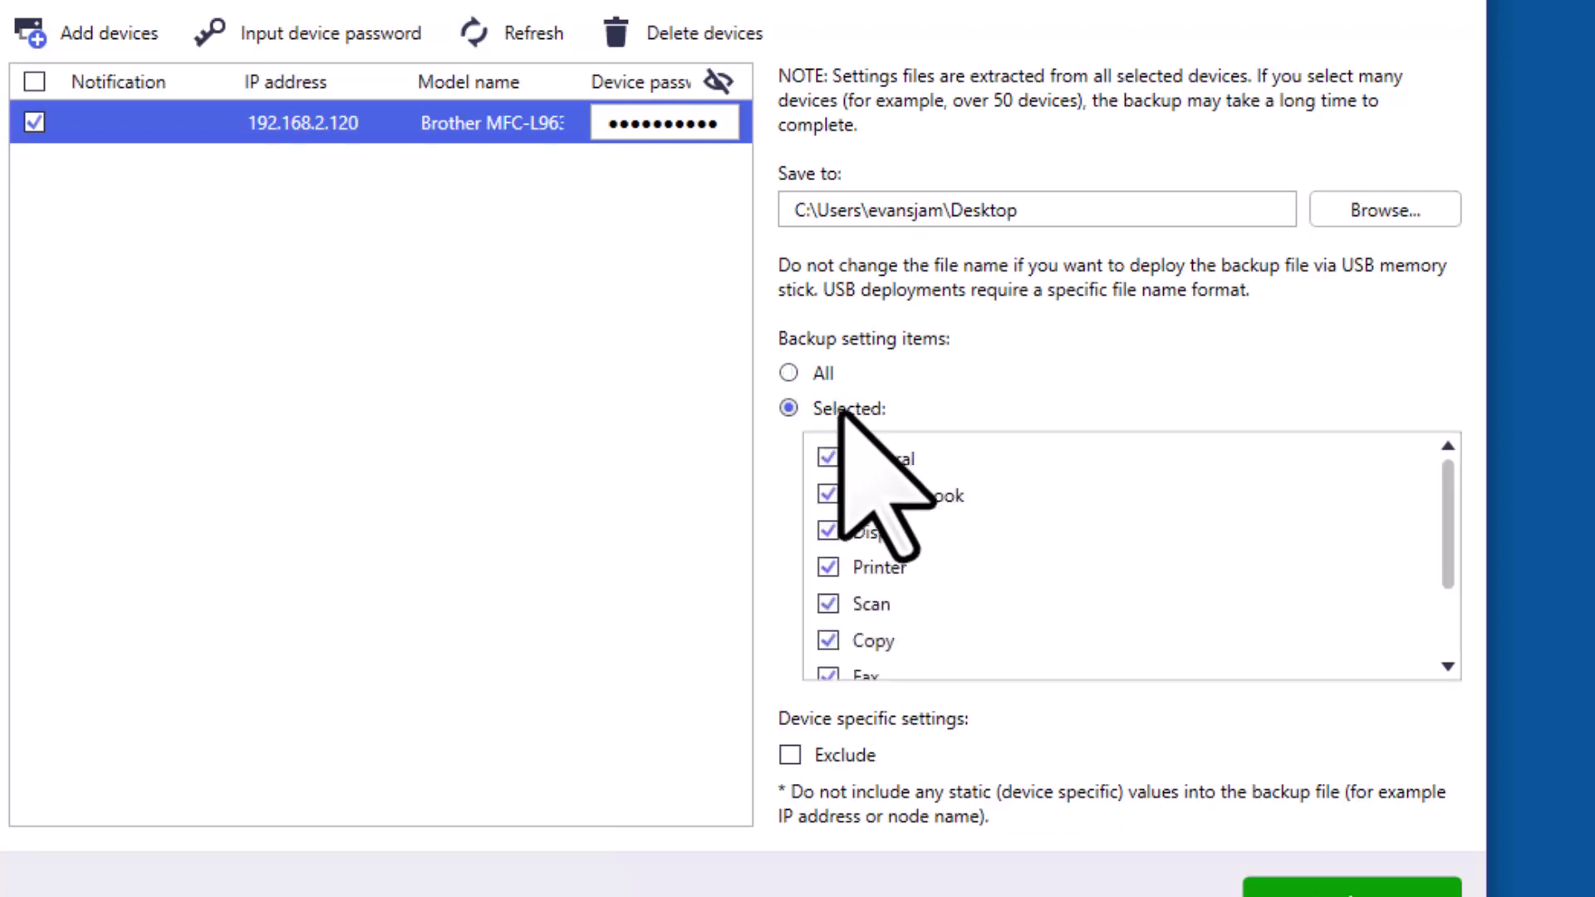
pyautogui.click(829, 460)
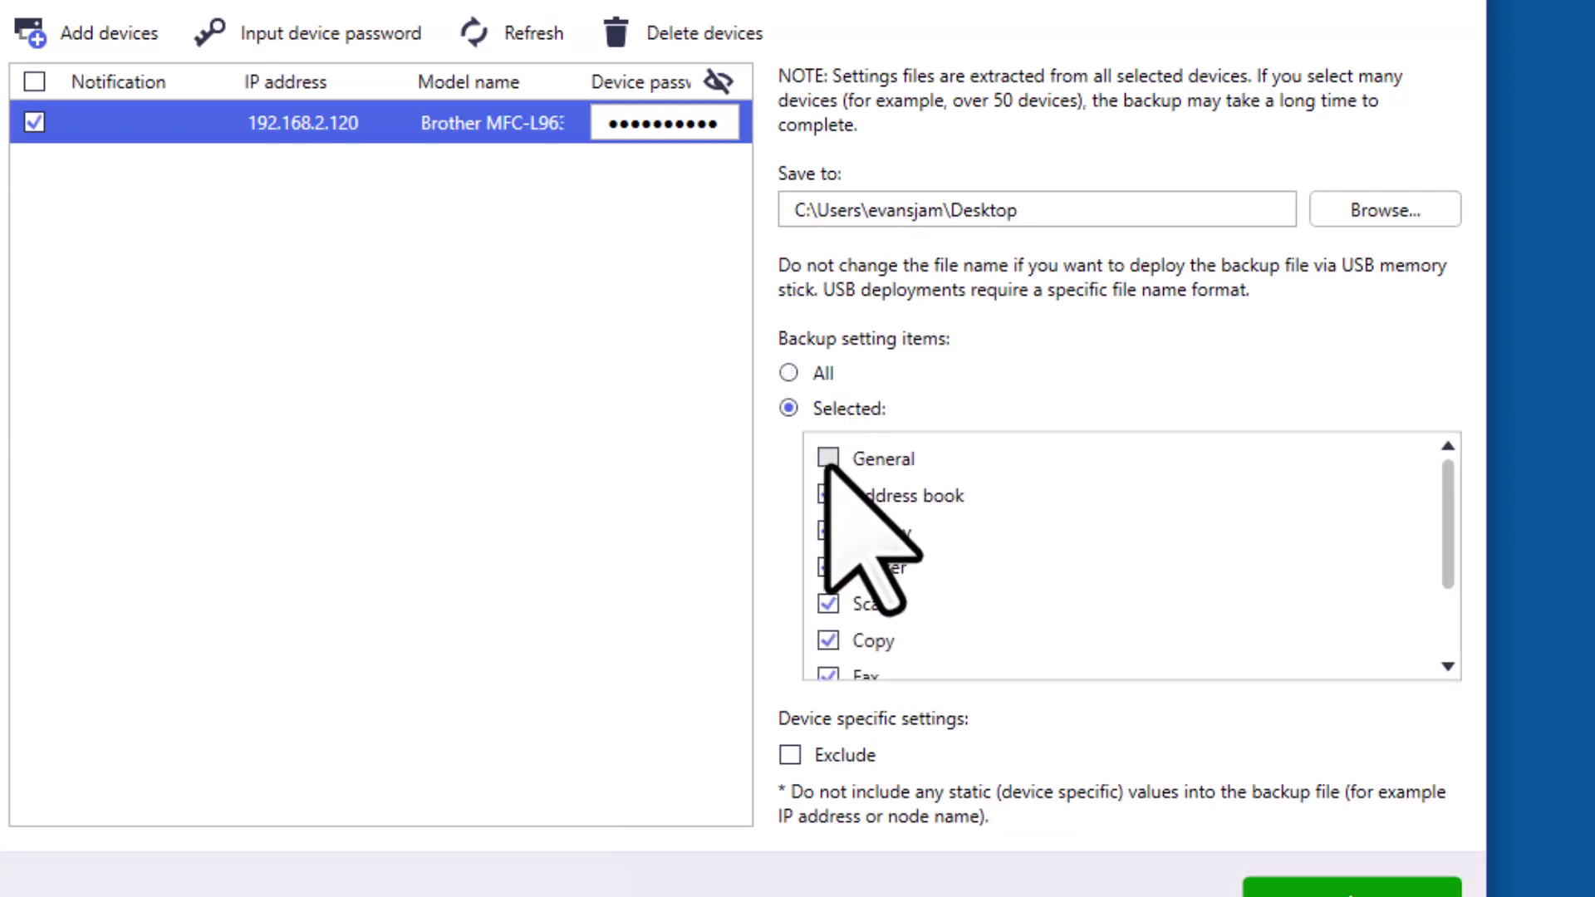
pyautogui.click(828, 531)
pyautogui.click(828, 568)
pyautogui.click(828, 604)
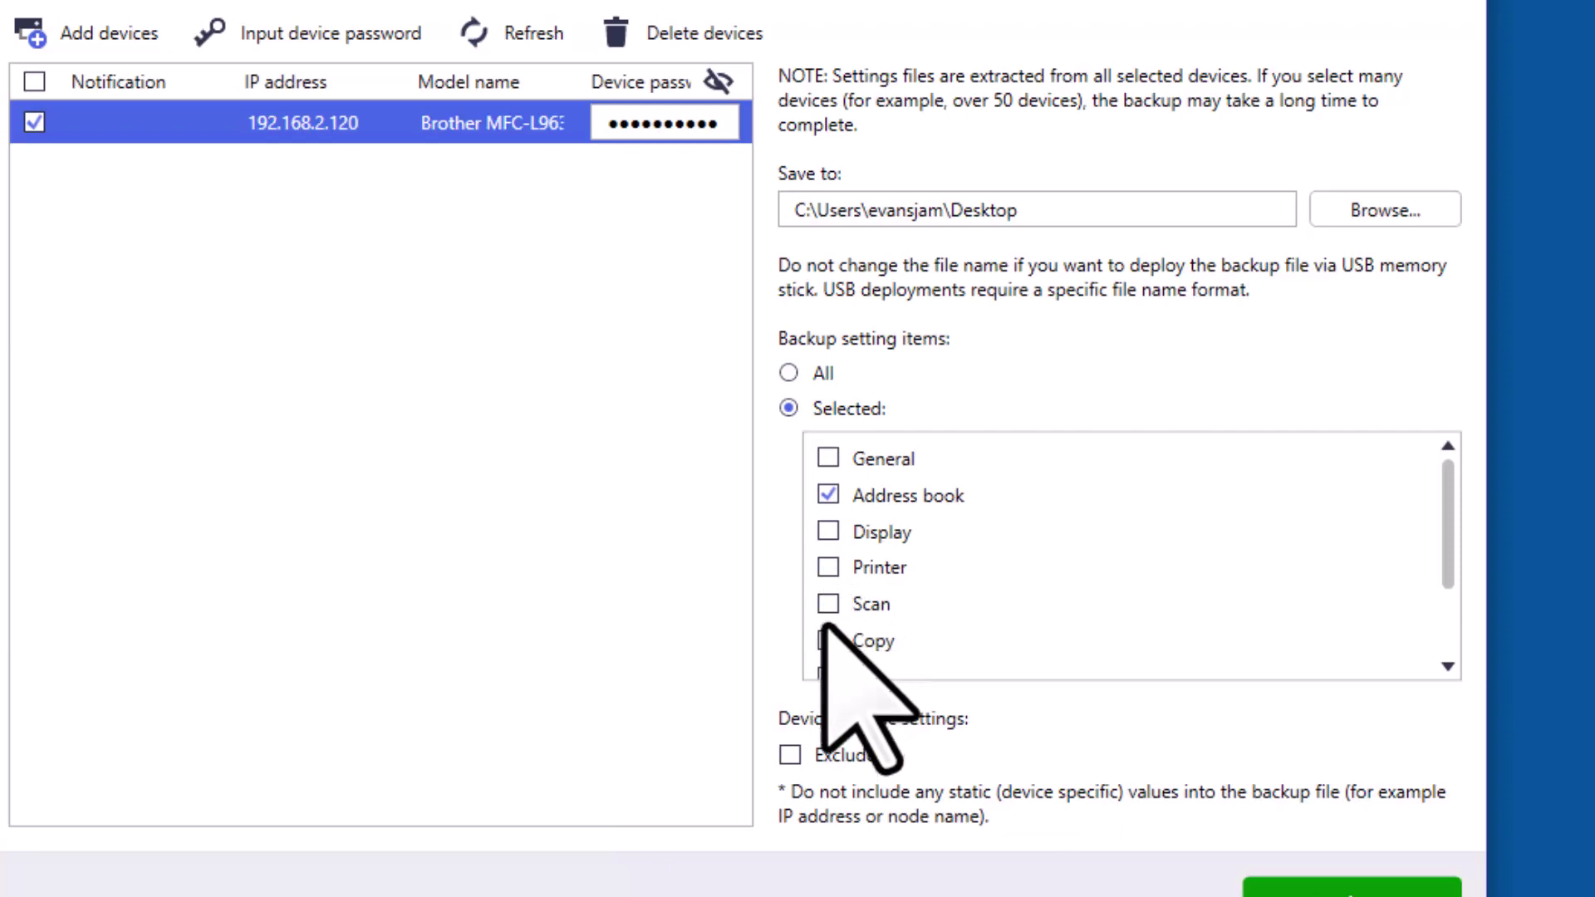
pyautogui.click(829, 640)
pyautogui.scroll(-1, 826, 641)
pyautogui.click(828, 567)
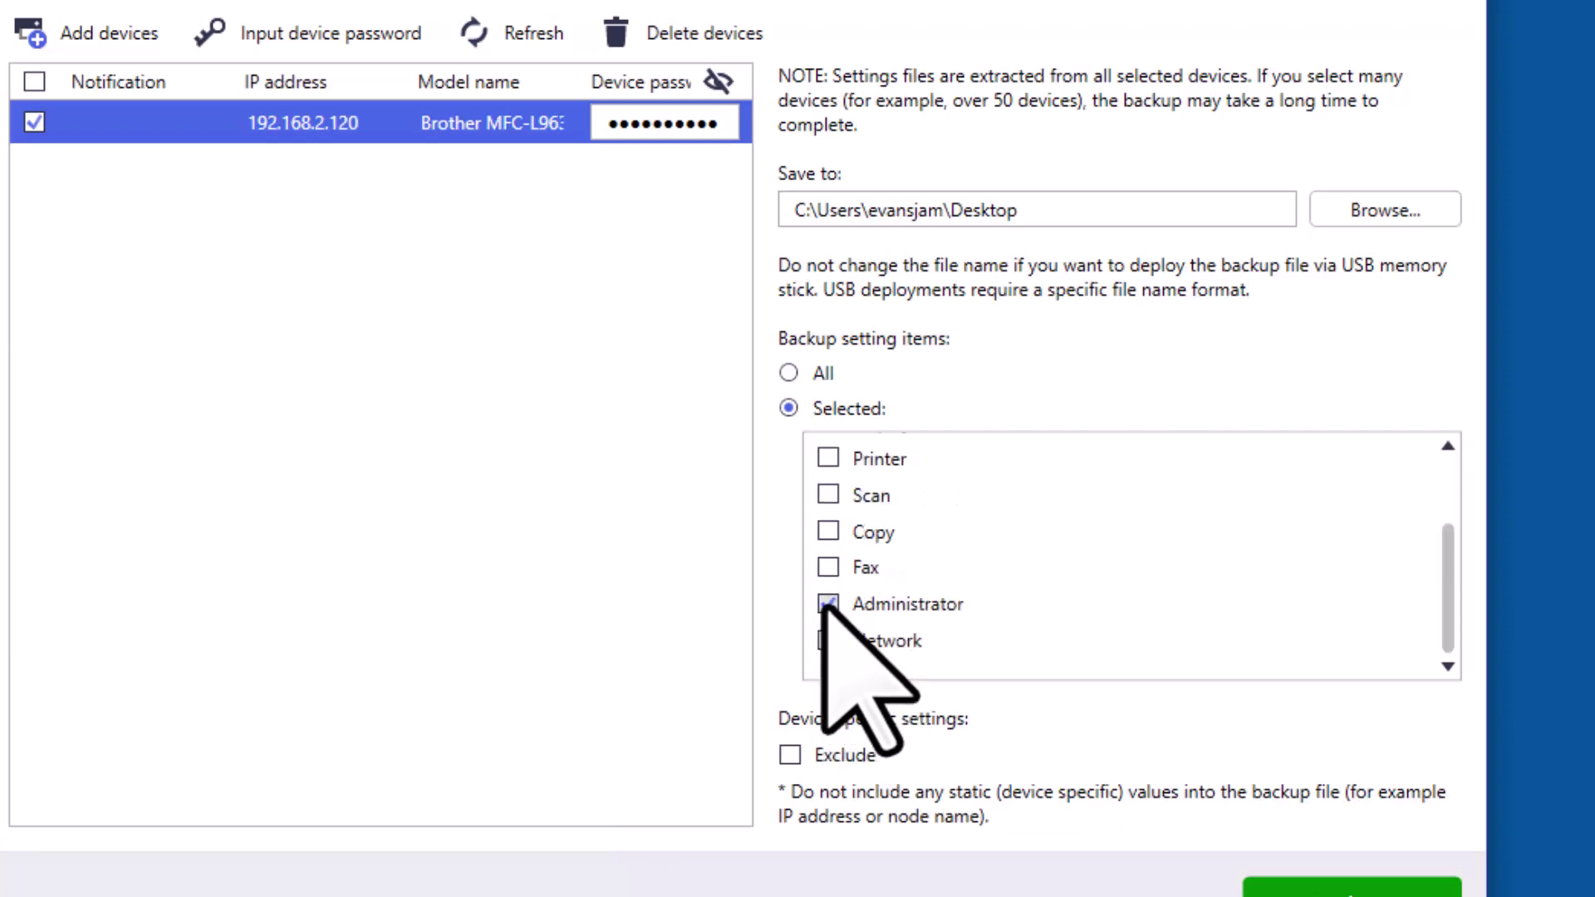
pyautogui.click(829, 604)
pyautogui.click(828, 640)
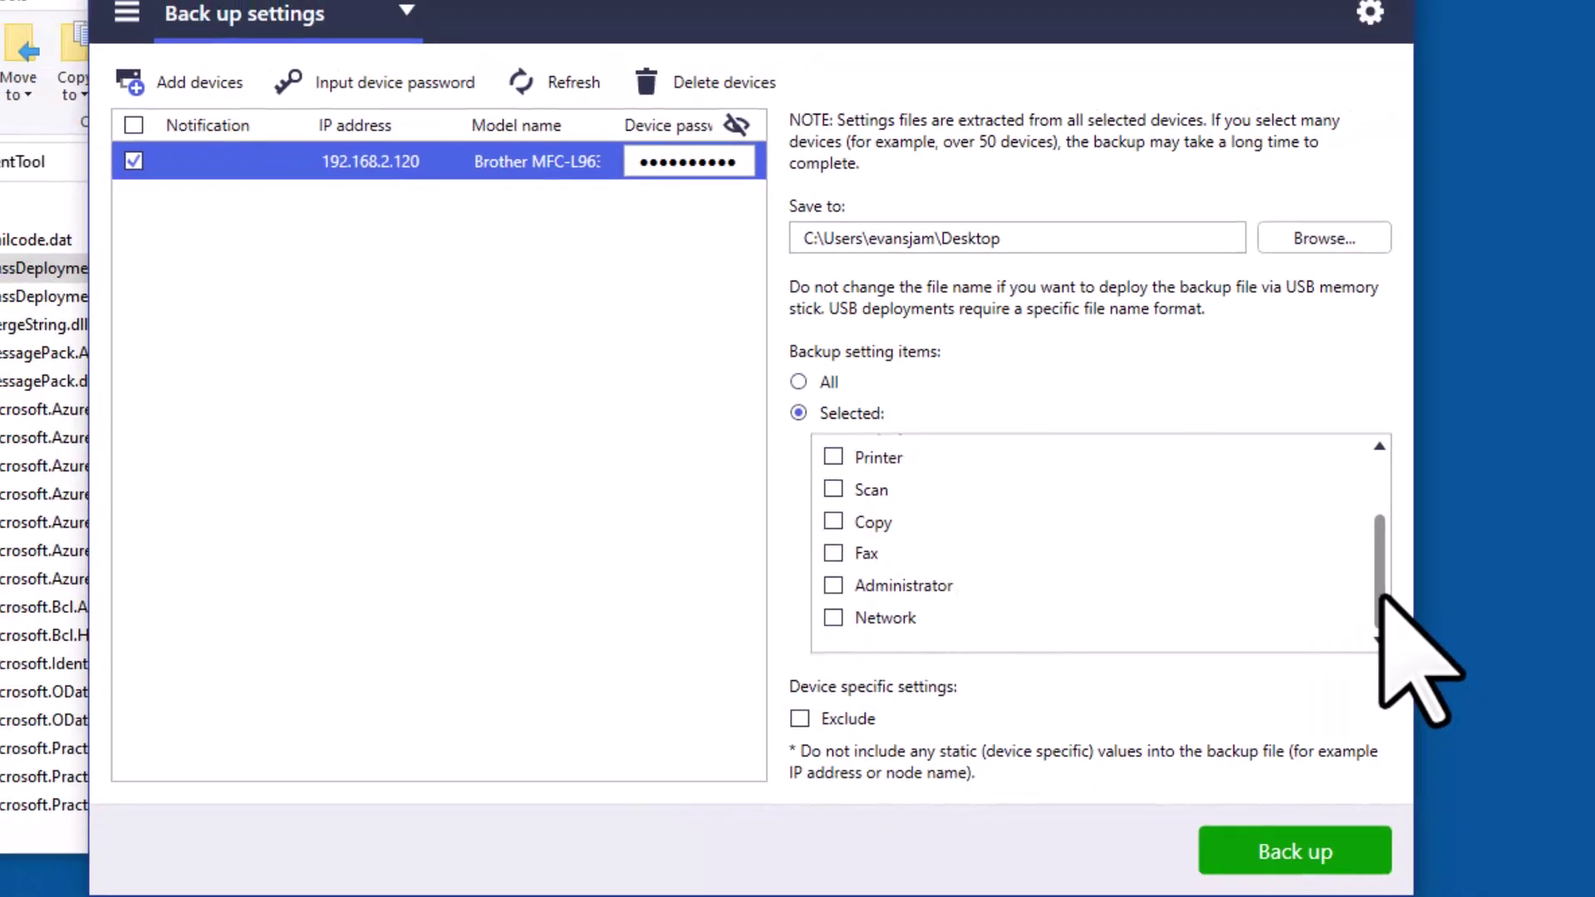
pyautogui.scroll(2, 1375, 624)
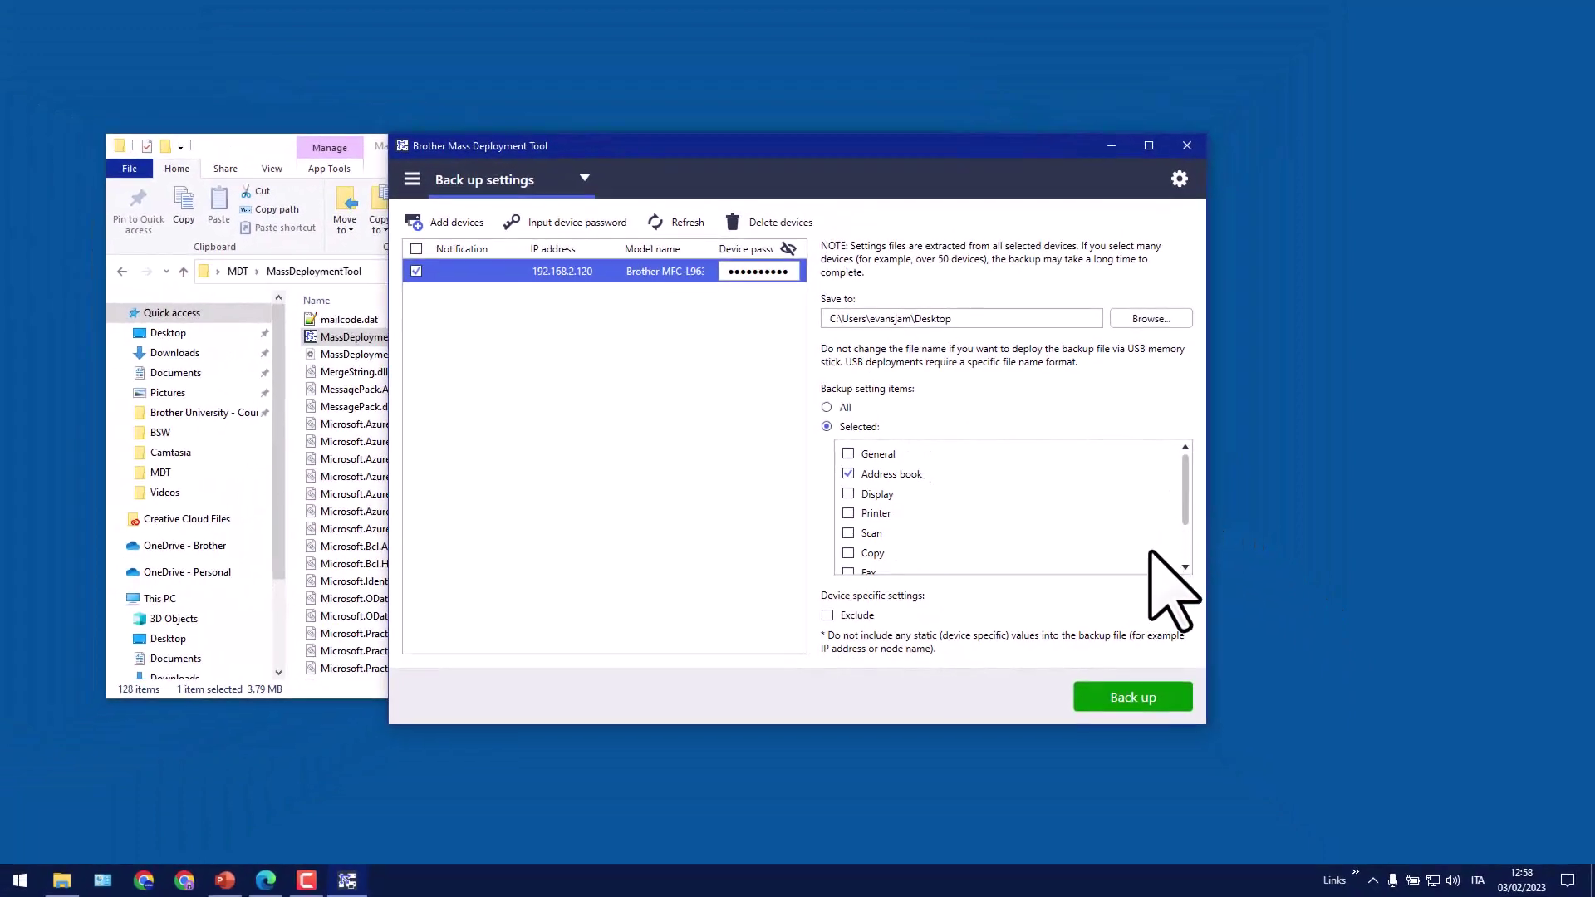
pyautogui.click(1172, 698)
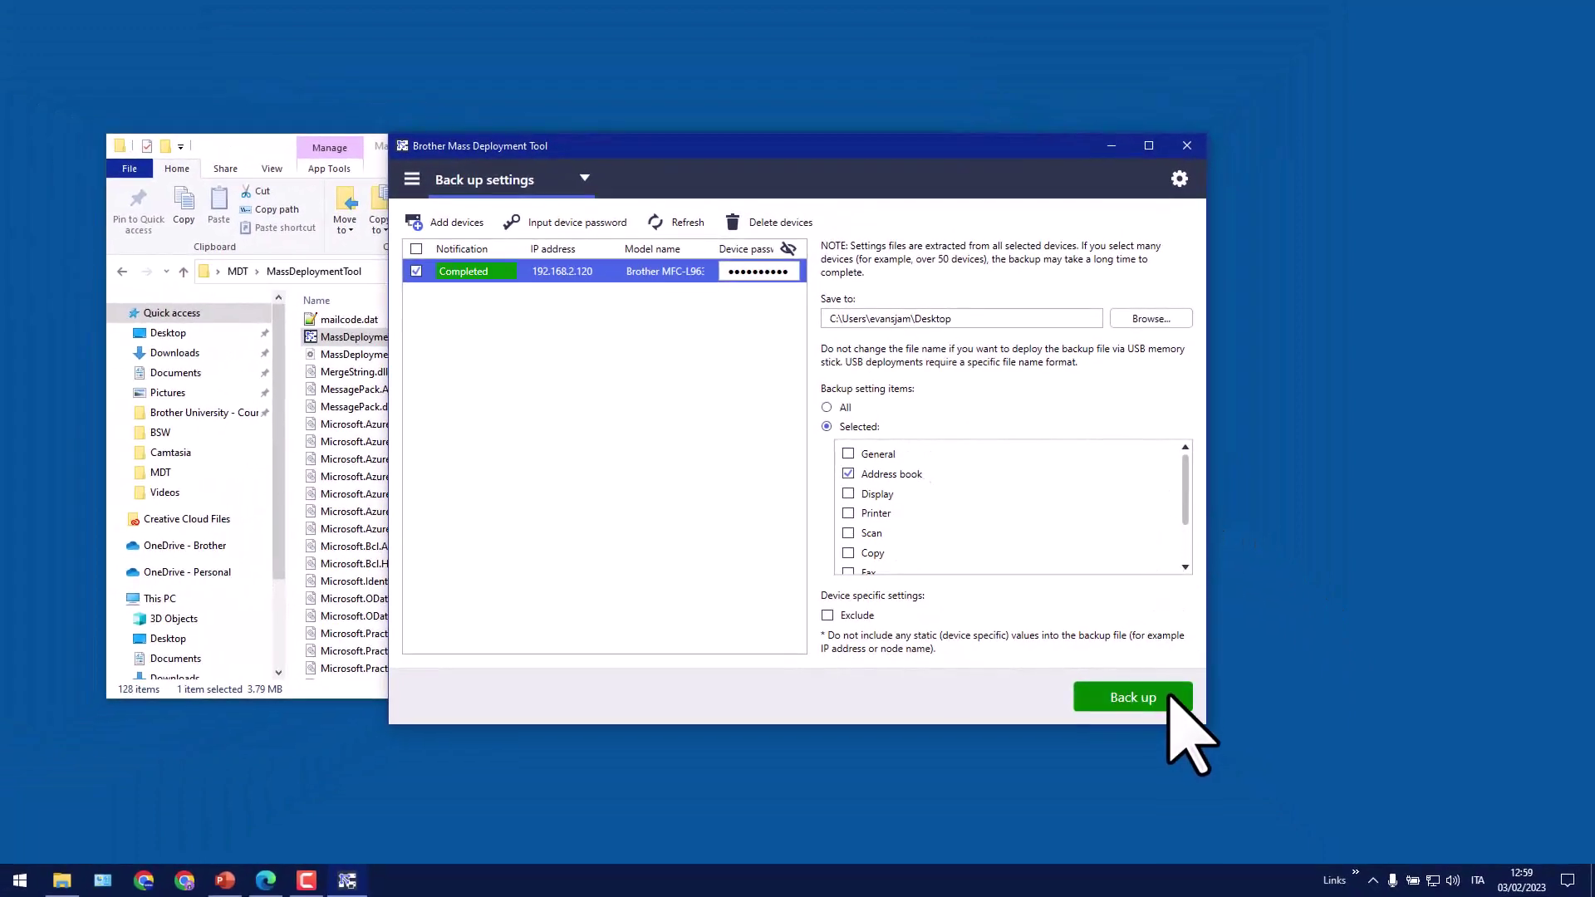
# Let the MFC-L9630CDN backup finish with the 'All backups completed successfully' report
pyautogui.click(1171, 698)
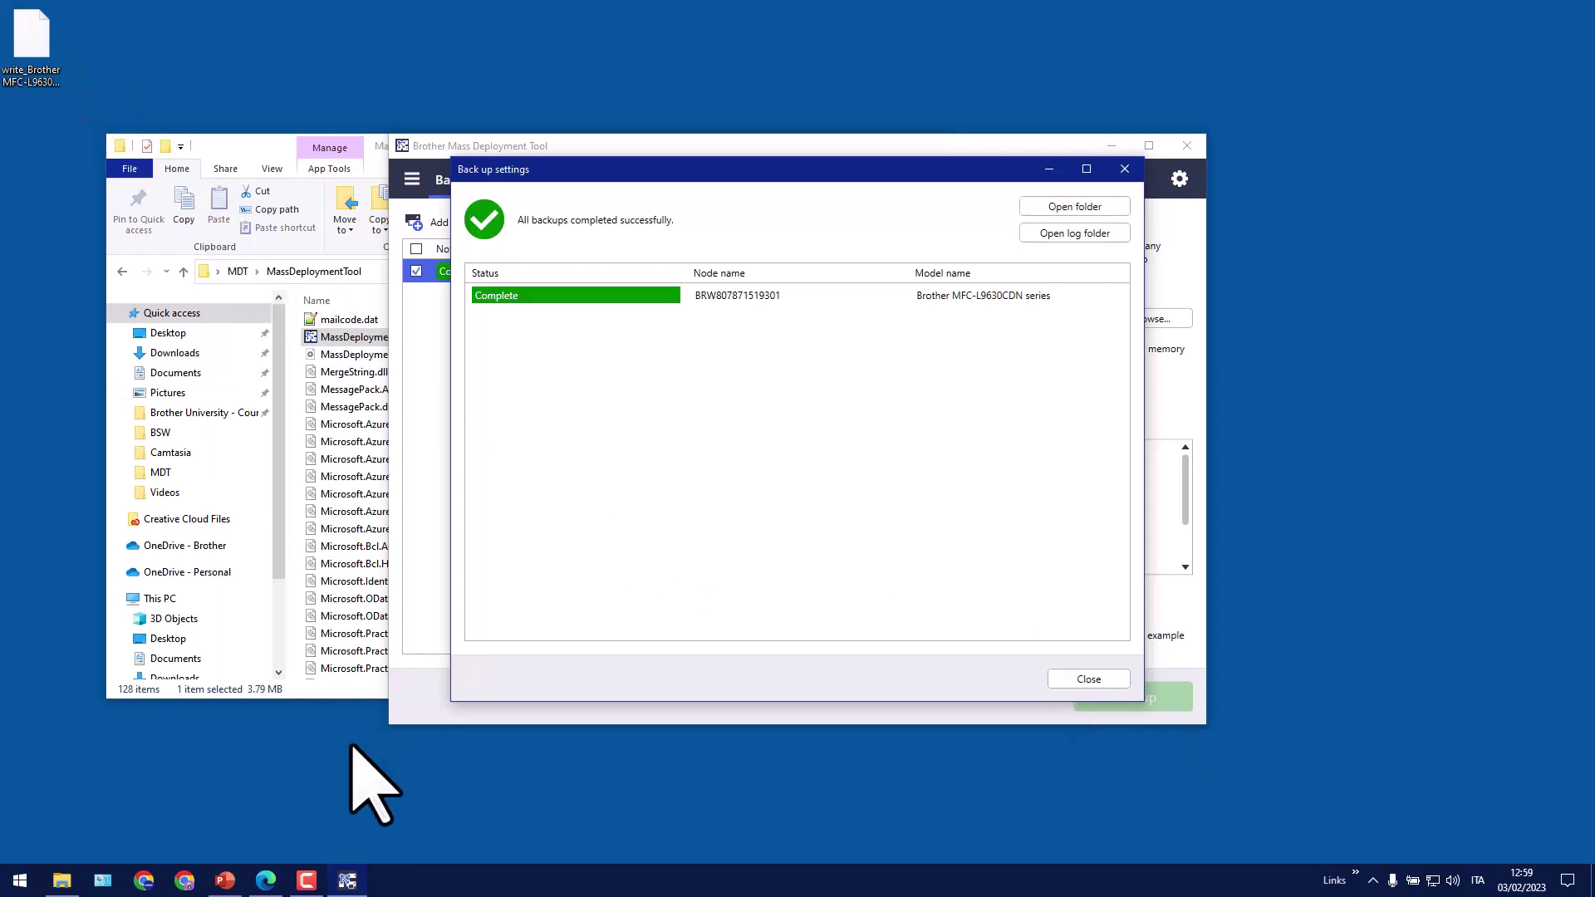
# Show PowerPoint slide 12 with the backup-file-to-CSV diagram, then minimize the presentation
pyautogui.click(235, 887)
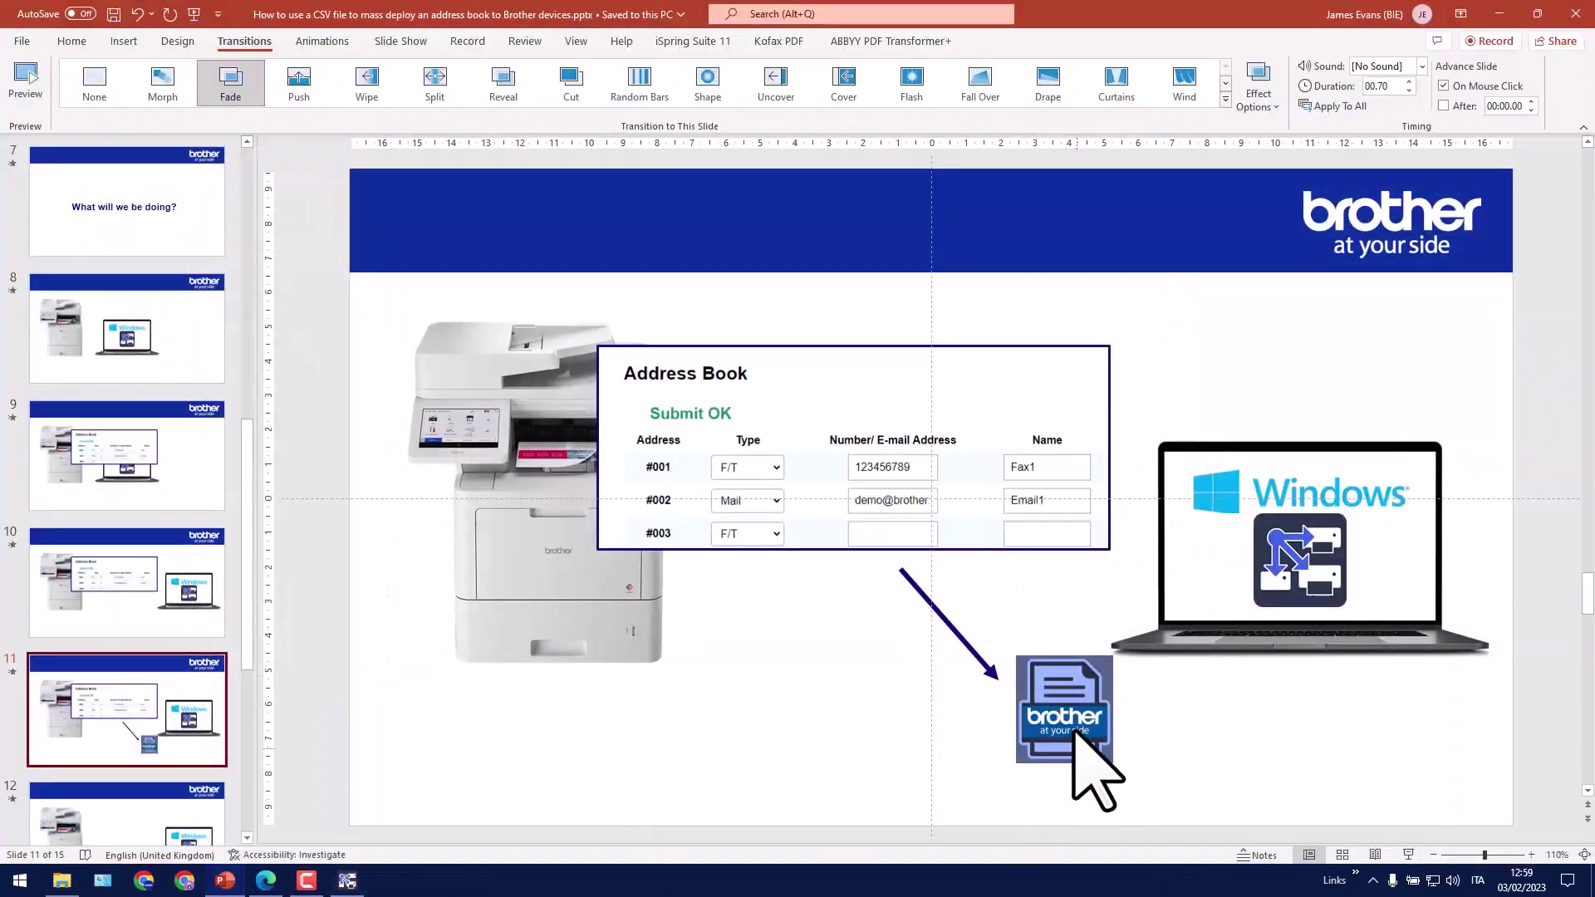
pyautogui.scroll(-3, 160, 702)
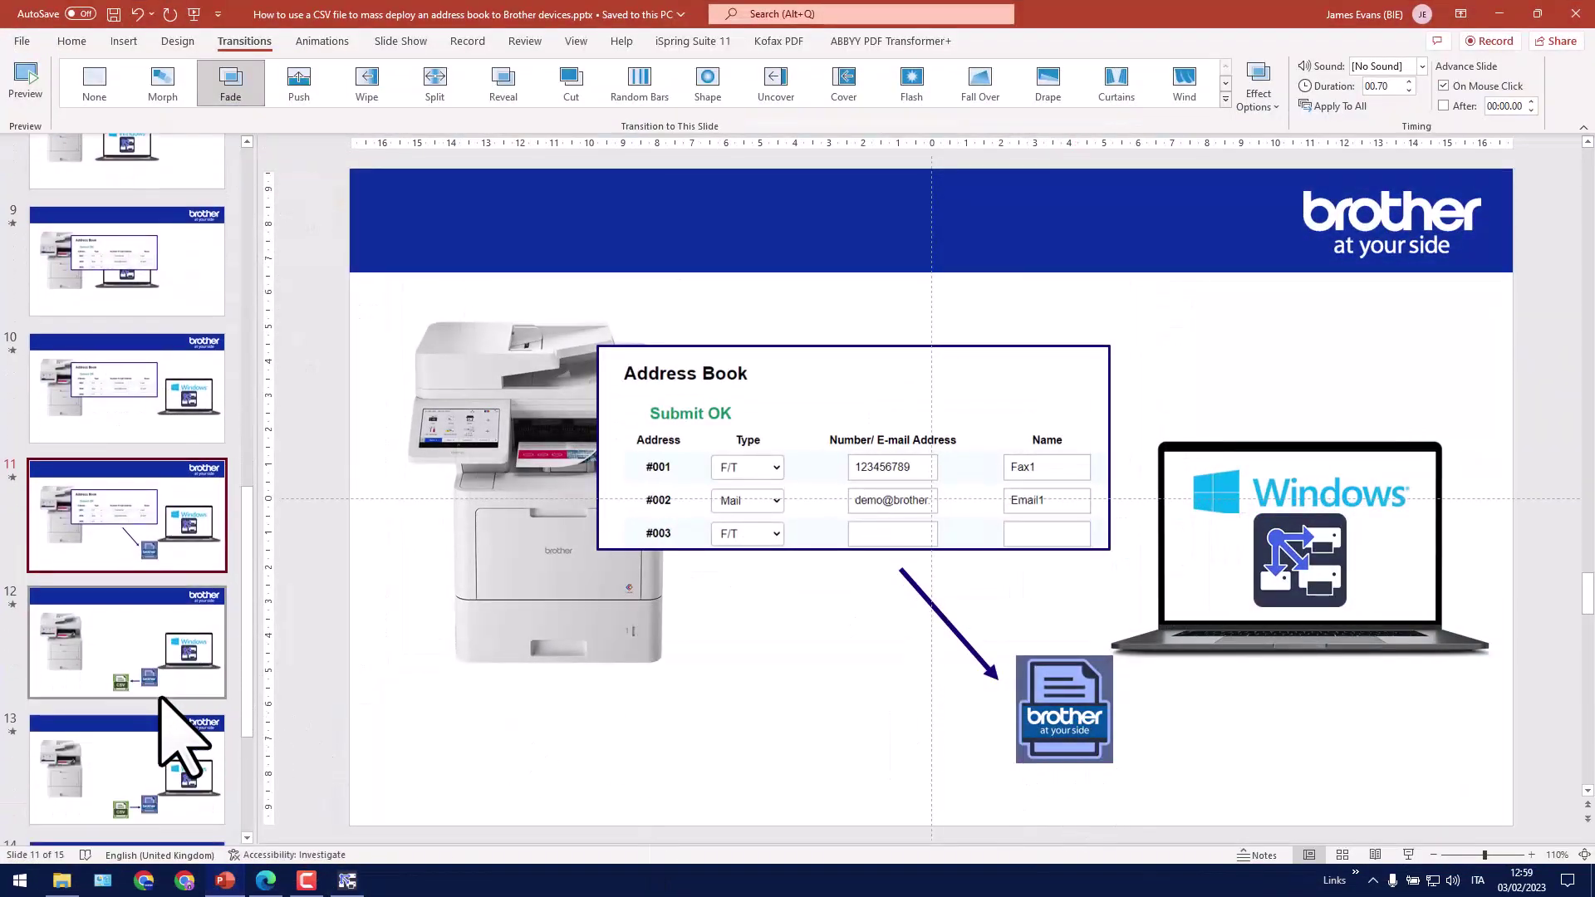
pyautogui.click(172, 640)
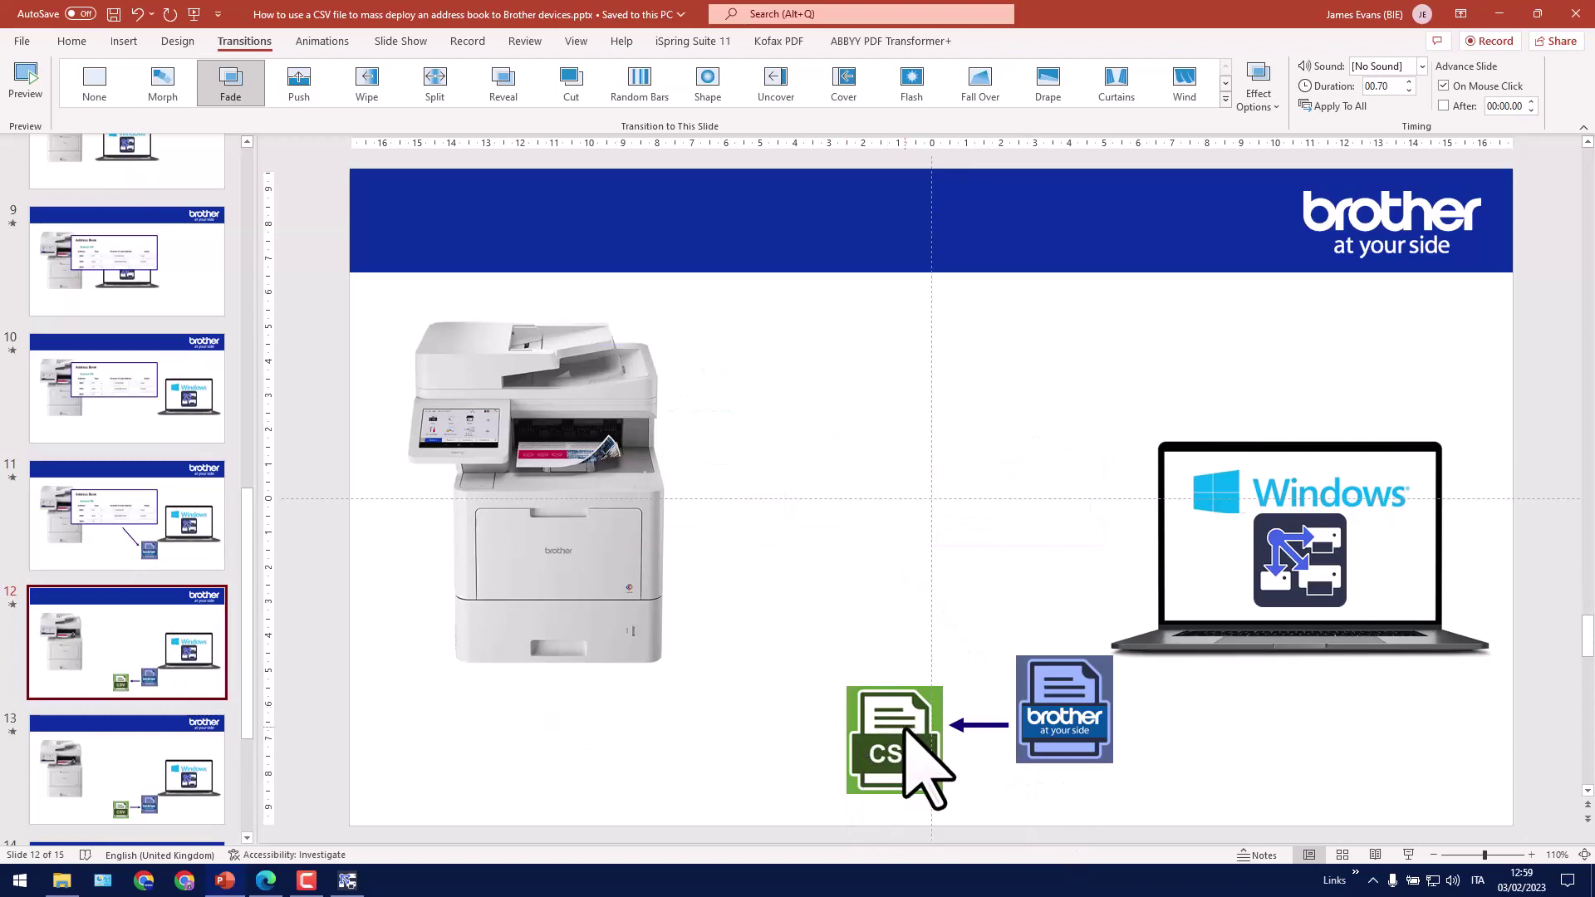
pyautogui.click(1498, 15)
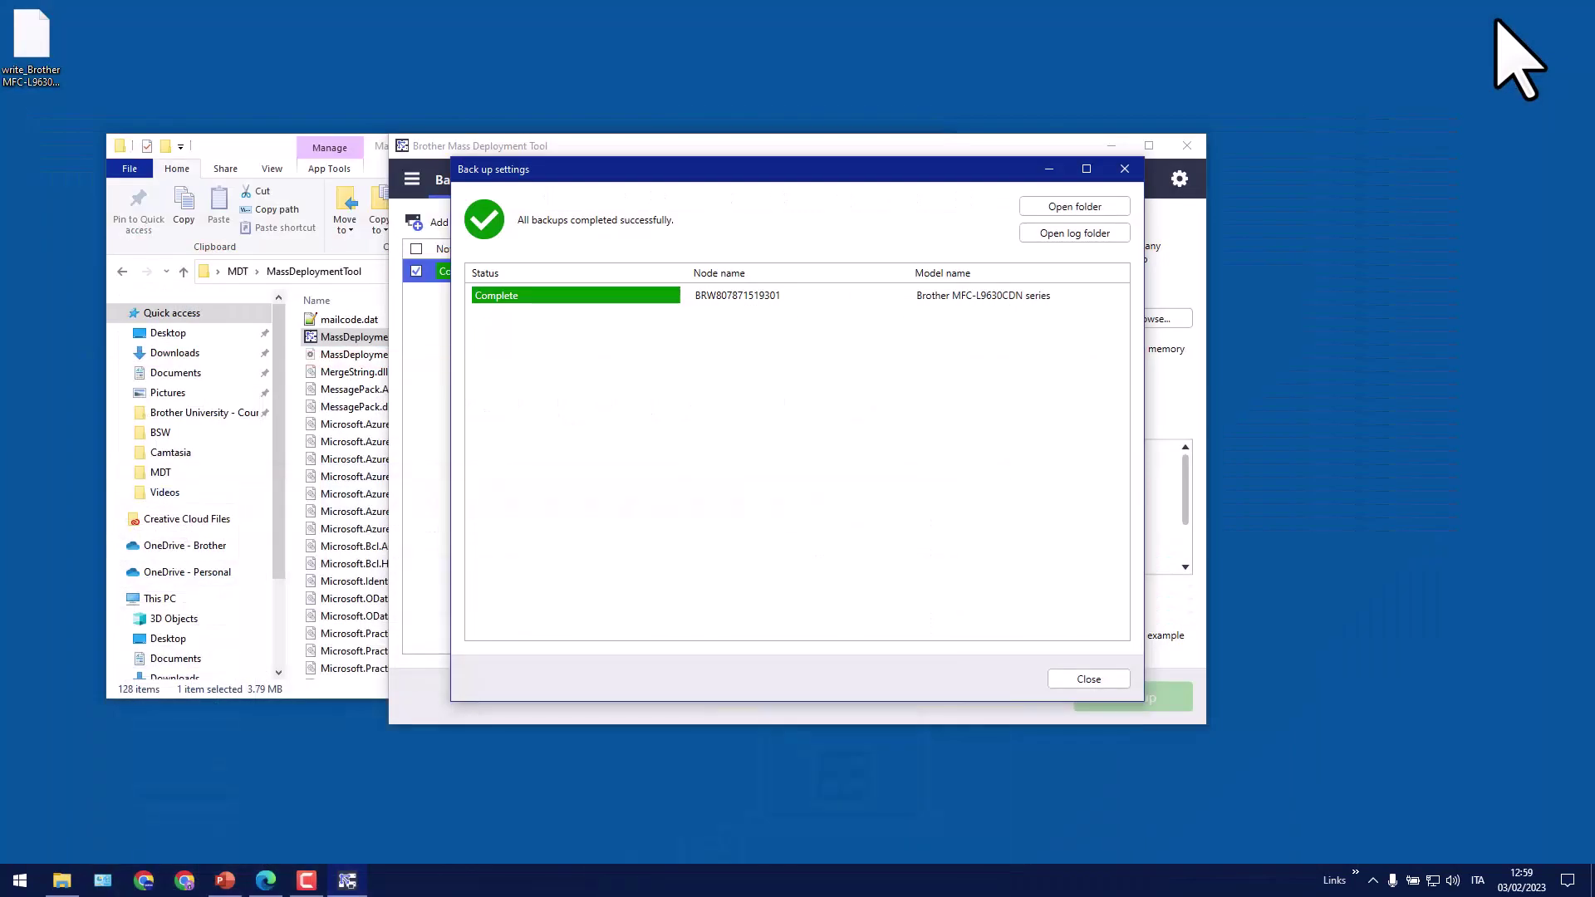
# Close the backup report and launch Setting File Editor from the tool's menu
pyautogui.click(1088, 679)
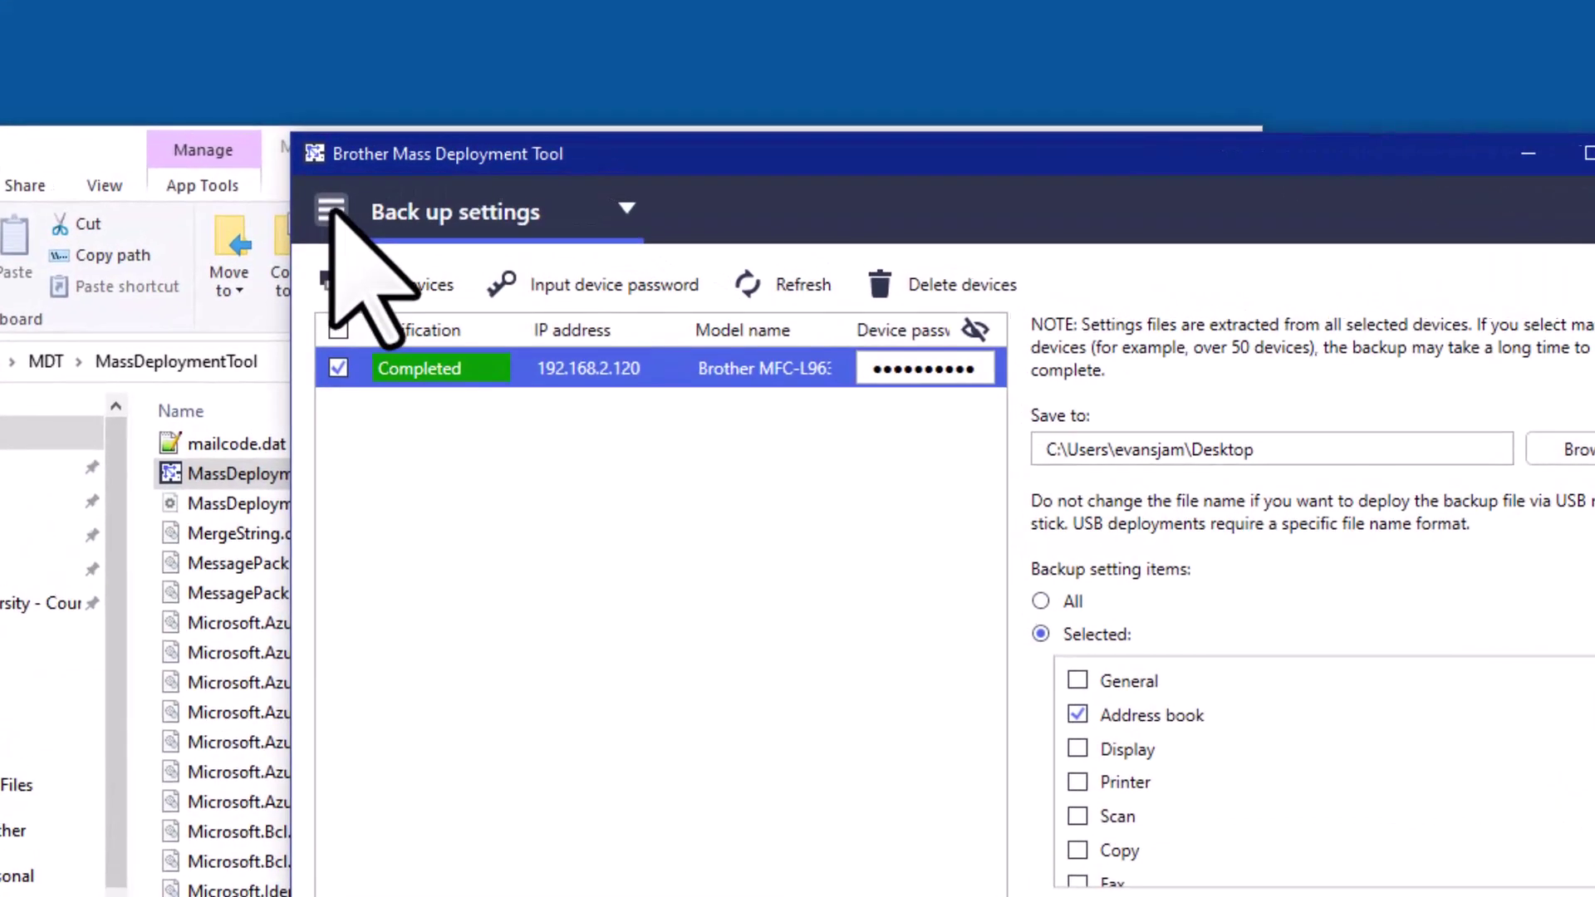
pyautogui.click(325, 214)
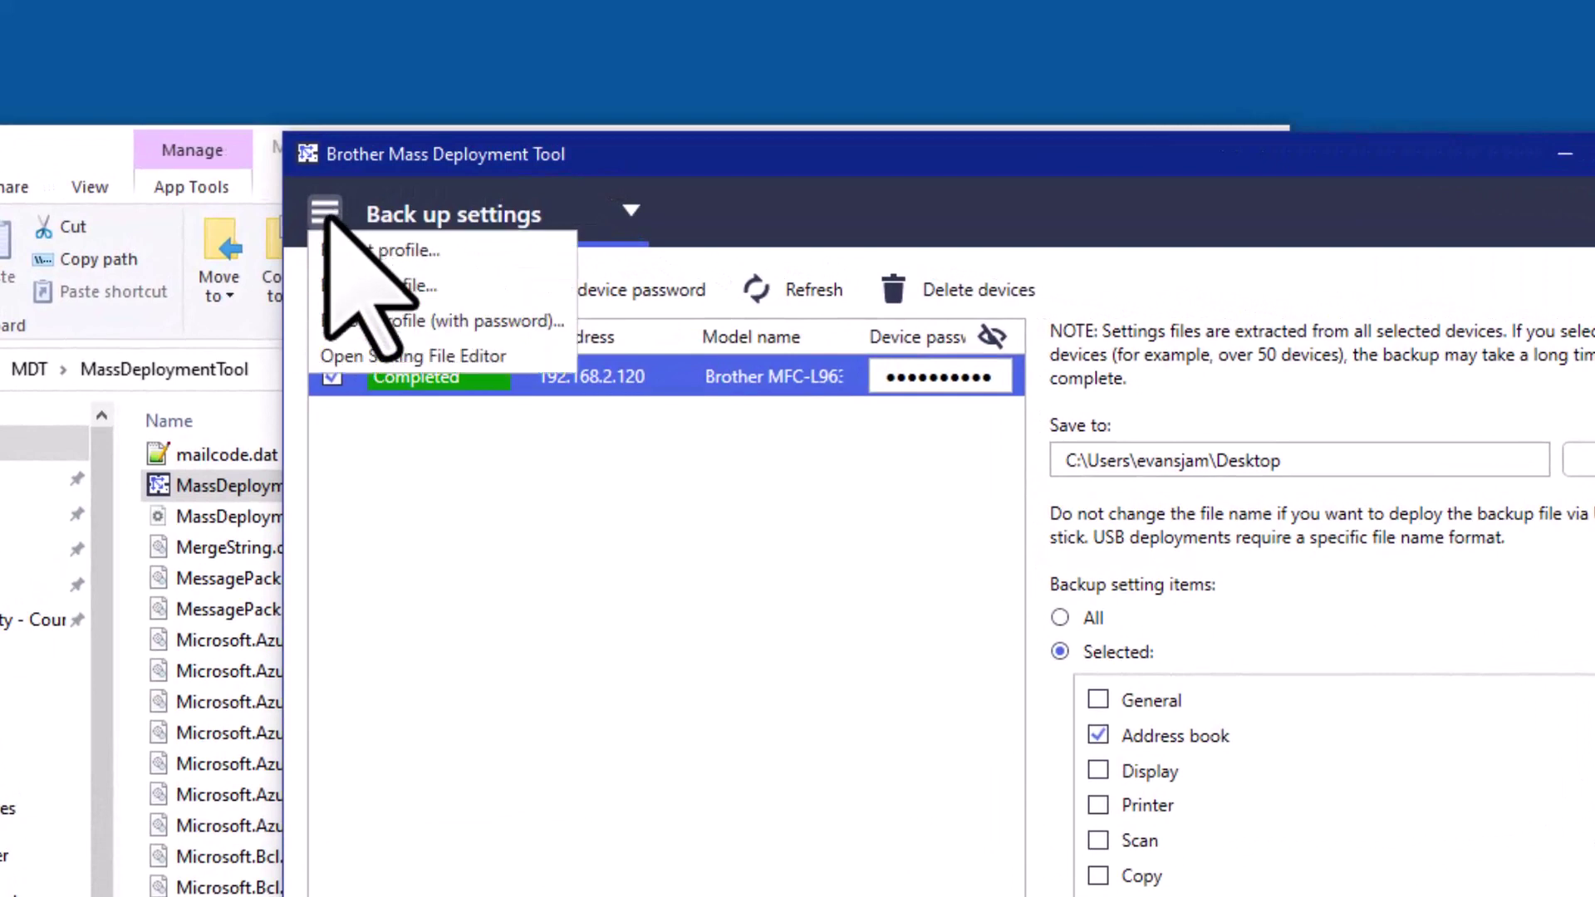
pyautogui.click(503, 359)
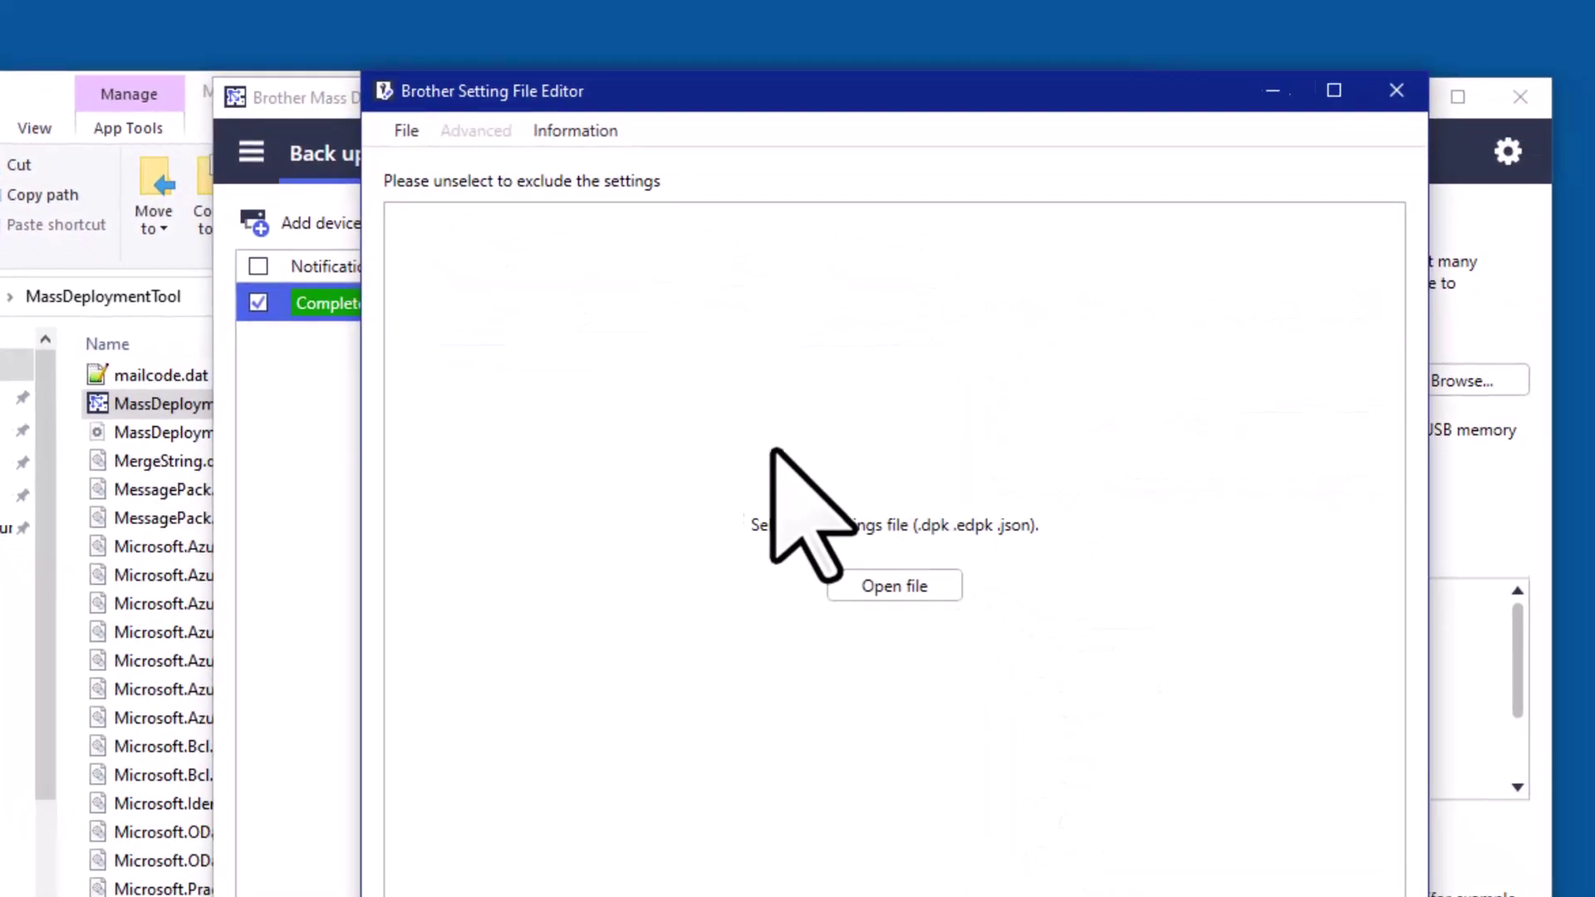
# Open the backed-up .edpk settings file from the Desktop and enter its password
pyautogui.click(768, 500)
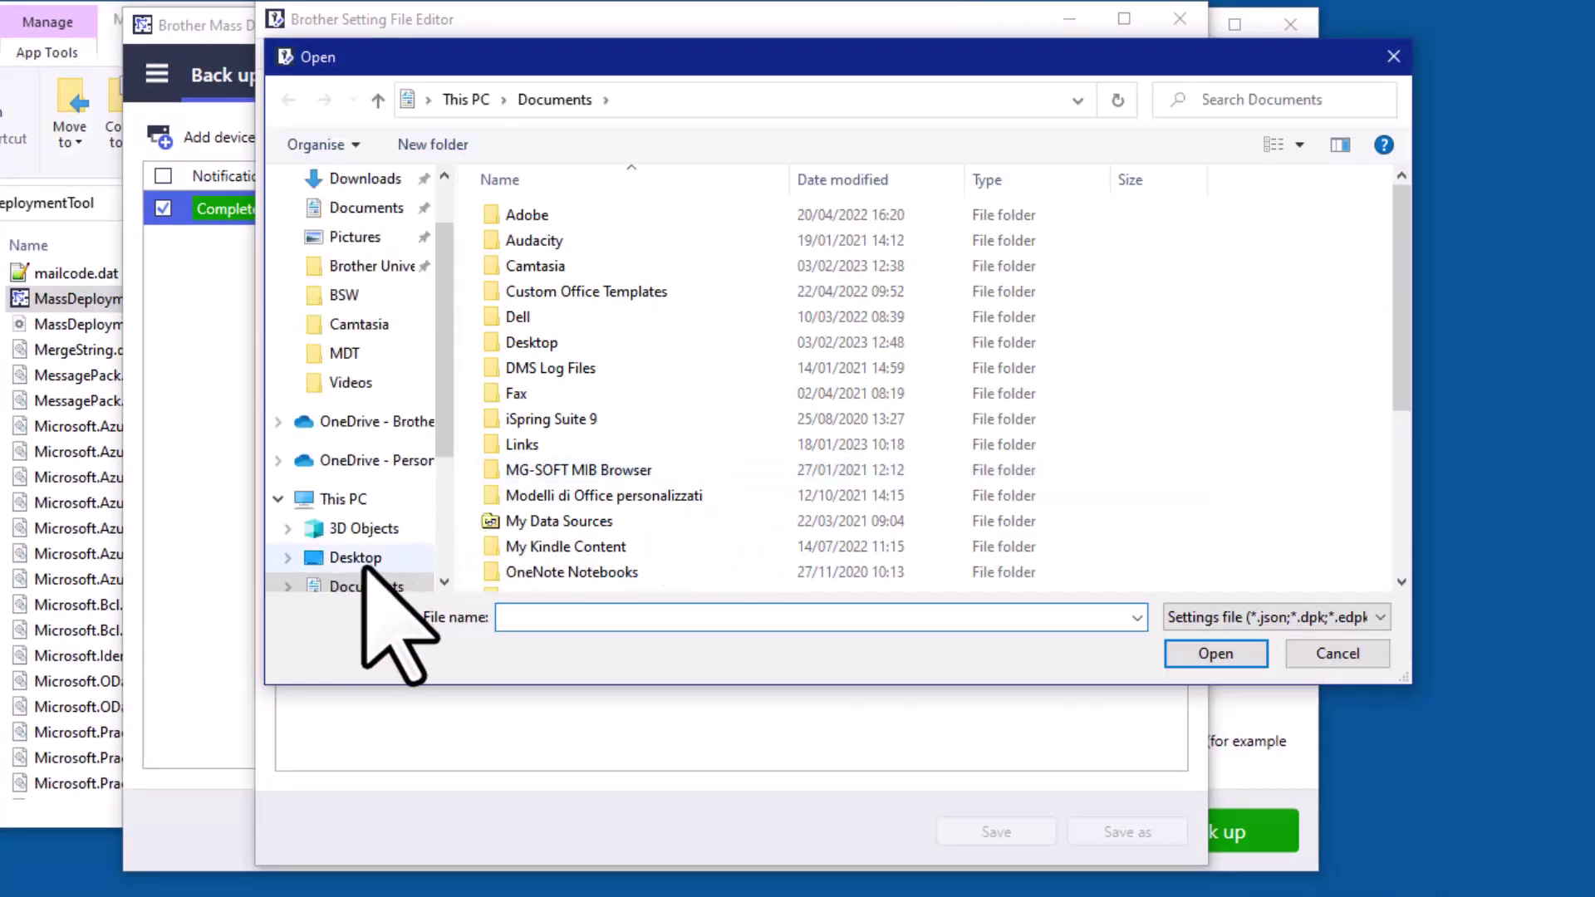
pyautogui.click(358, 558)
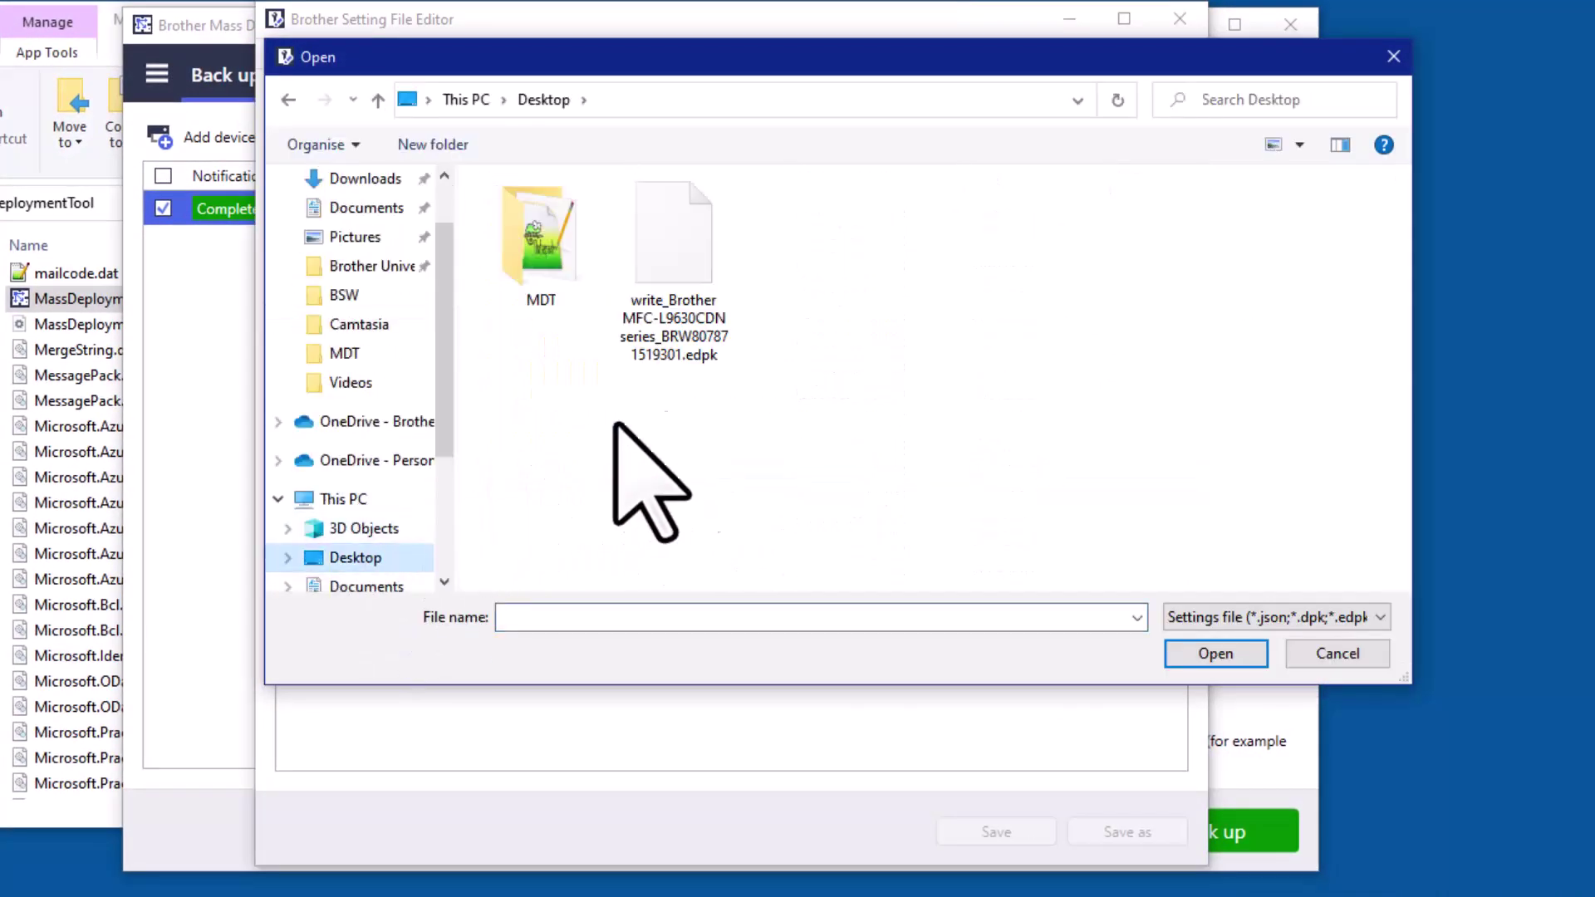
pyautogui.click(683, 291)
pyautogui.doubleClick(681, 288)
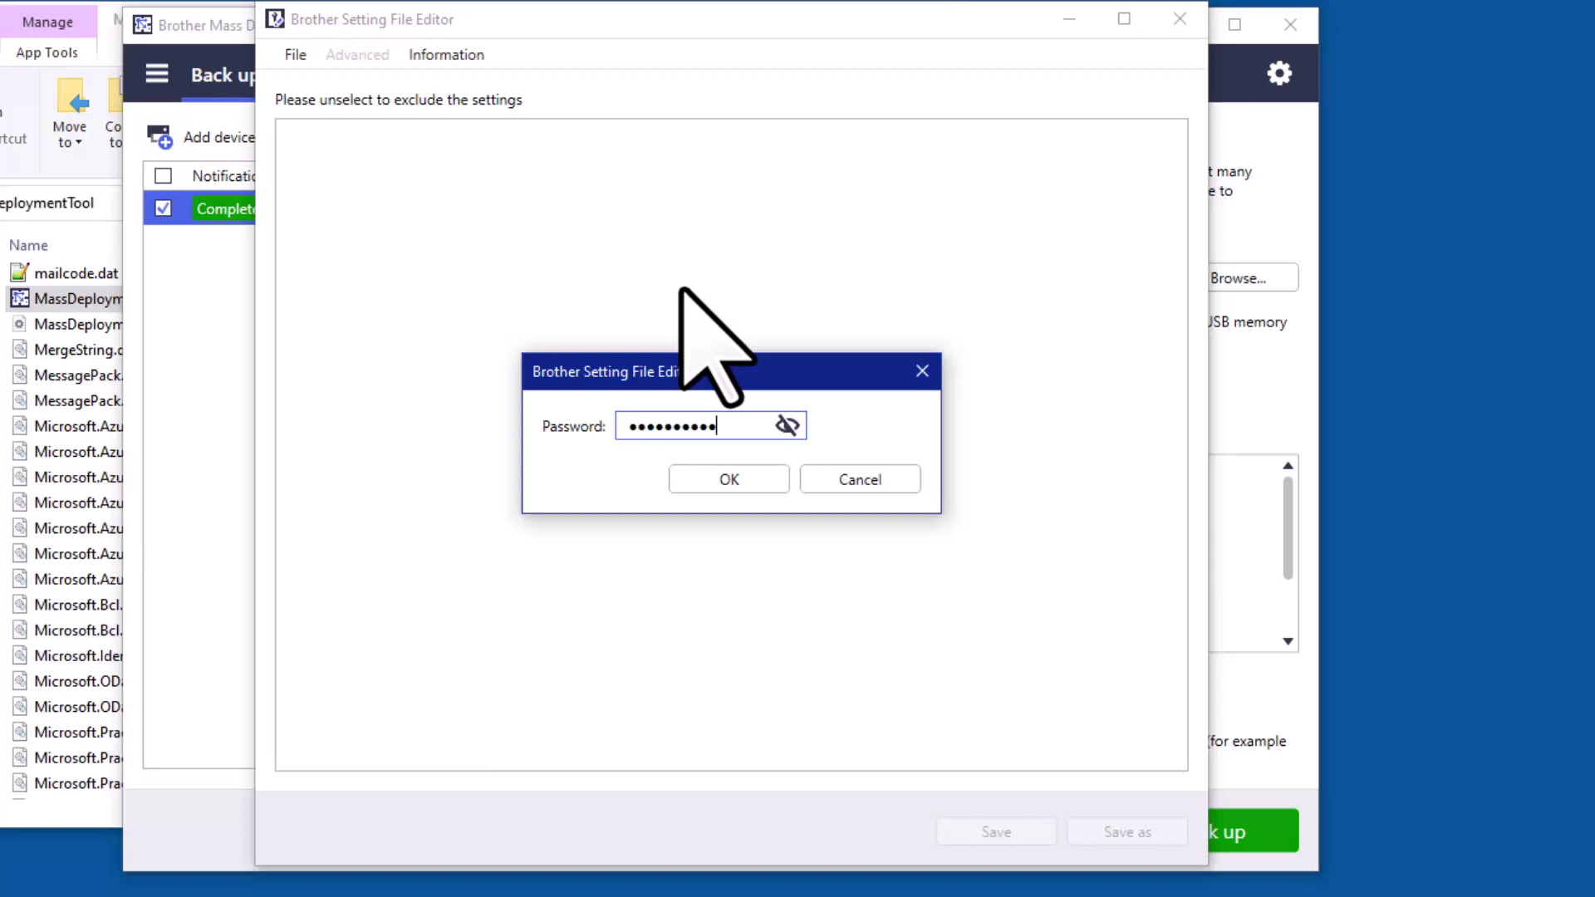
pyautogui.click(713, 477)
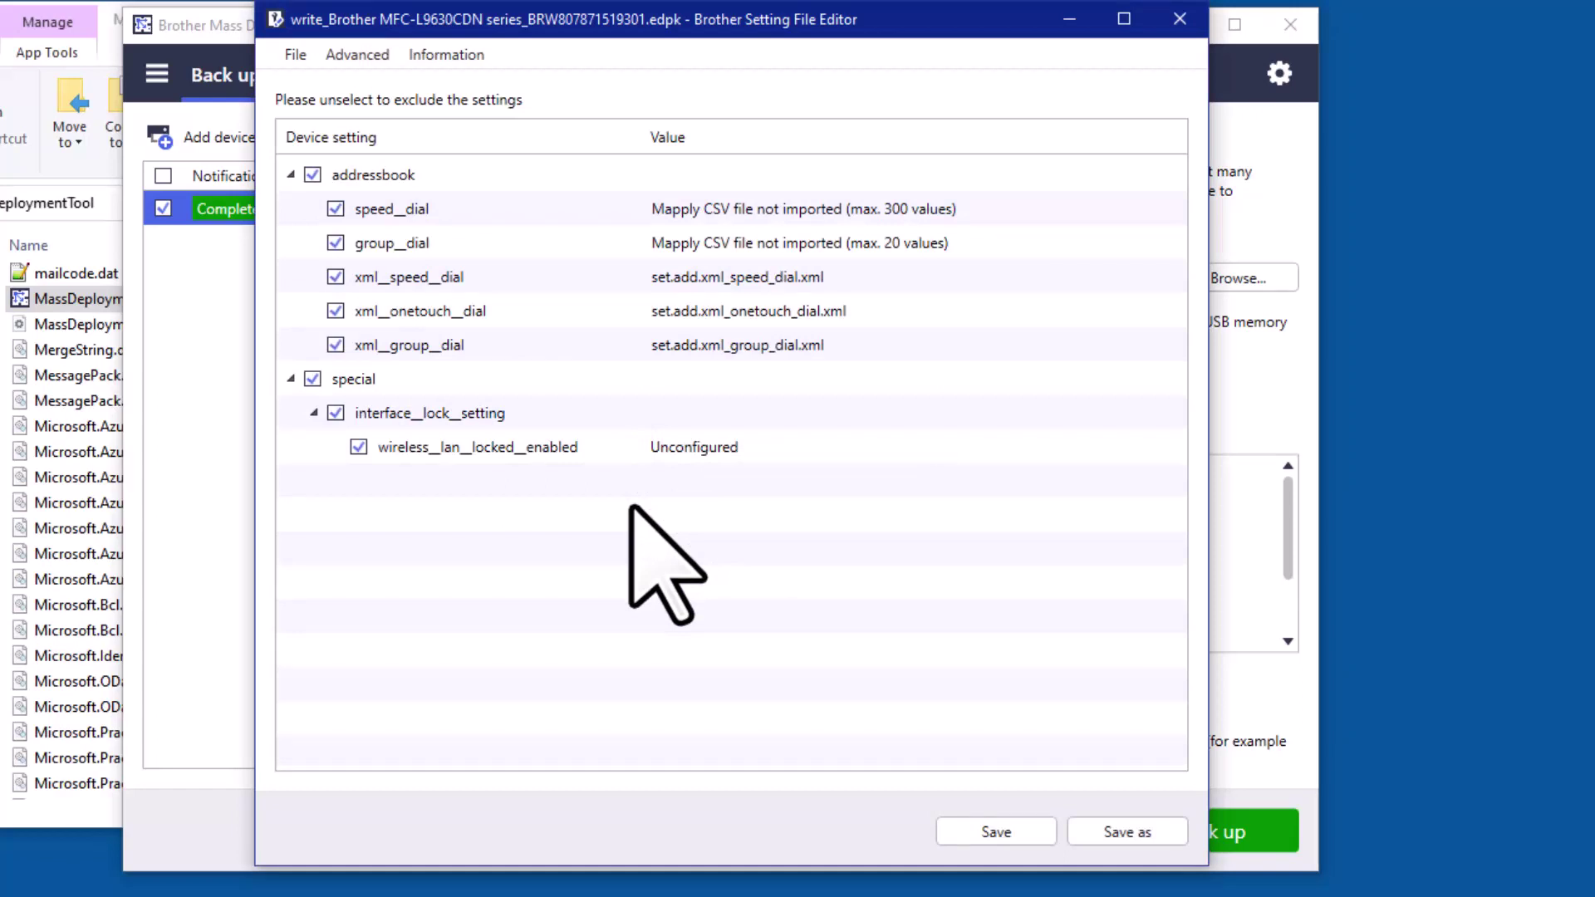
# Untick special, xml_group_dial, xml_onetouch_dial, xml_speed_dial and group_dial, leaving only speed_dial ticked
pyautogui.click(312, 379)
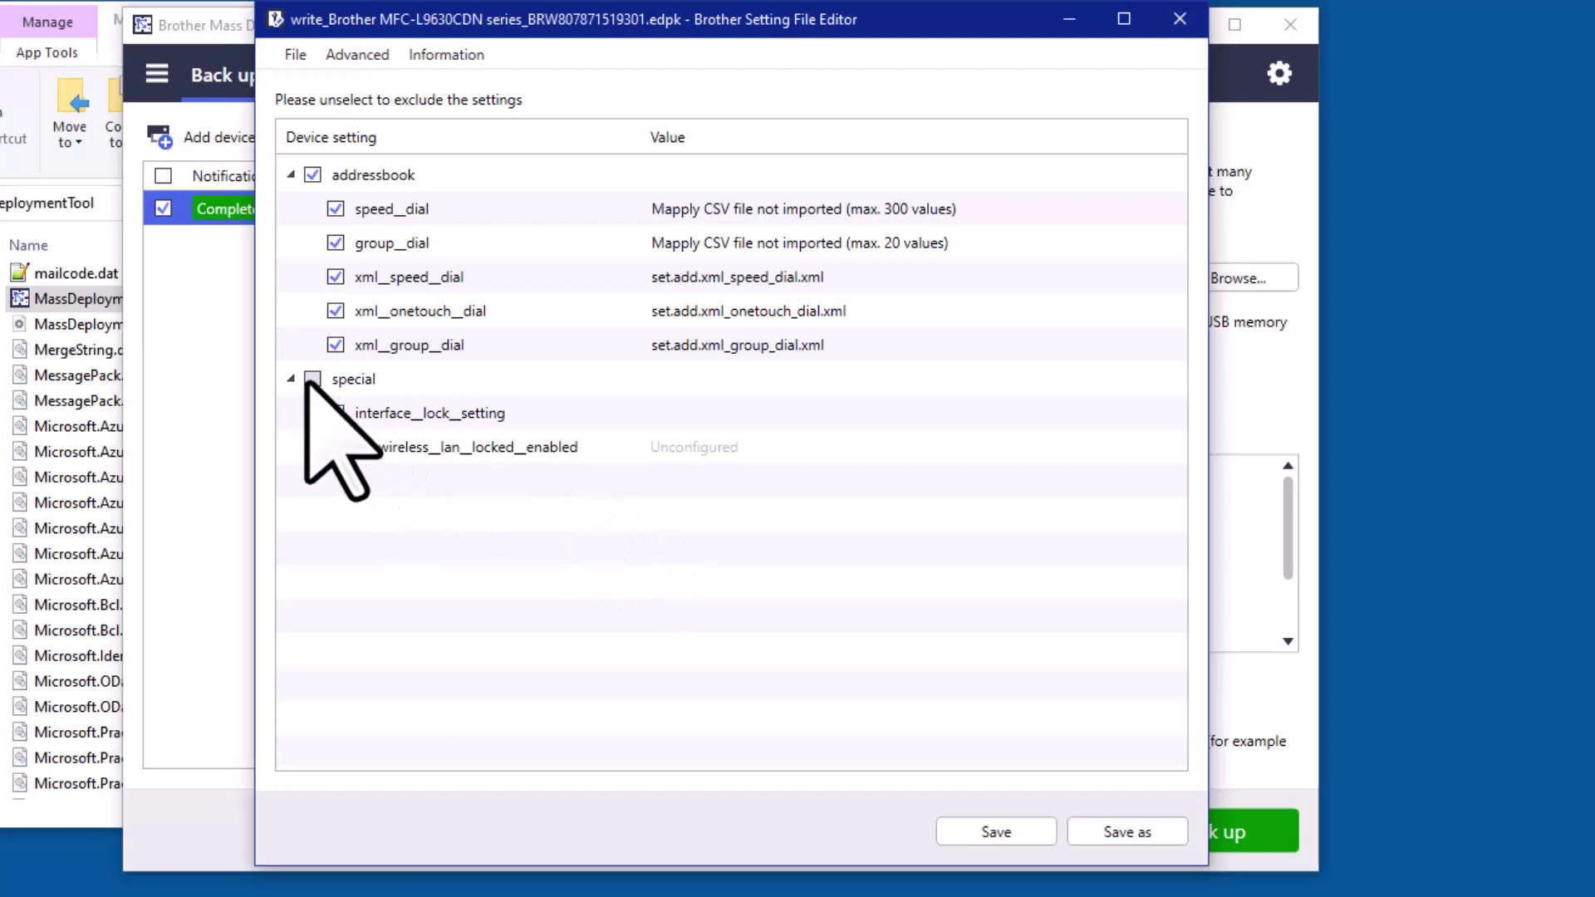
pyautogui.click(335, 345)
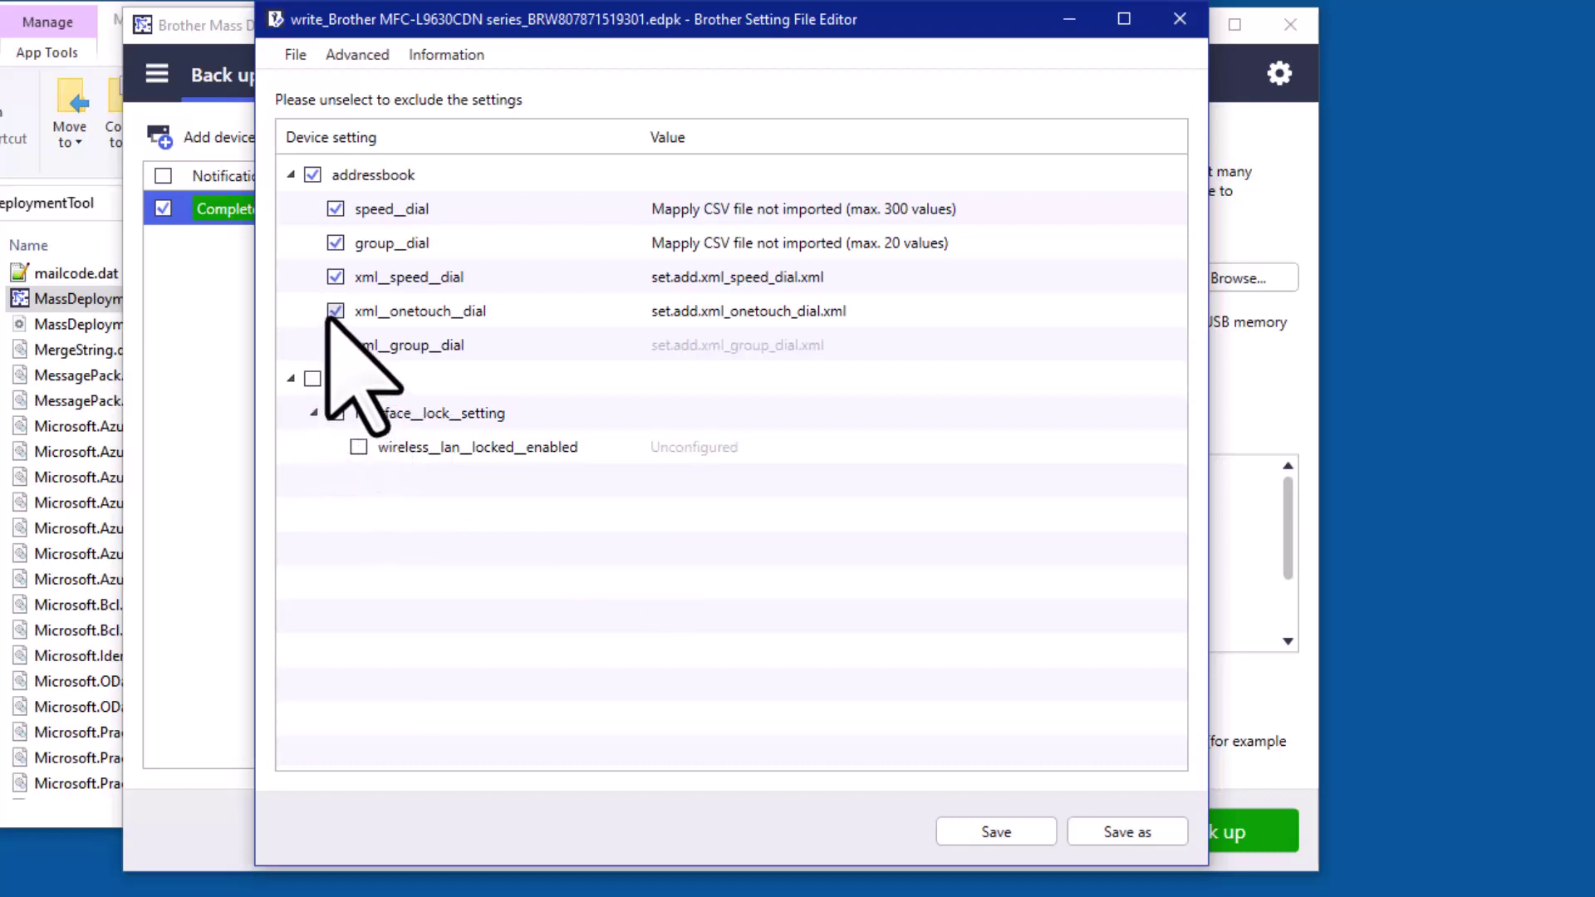
pyautogui.click(335, 310)
pyautogui.click(335, 277)
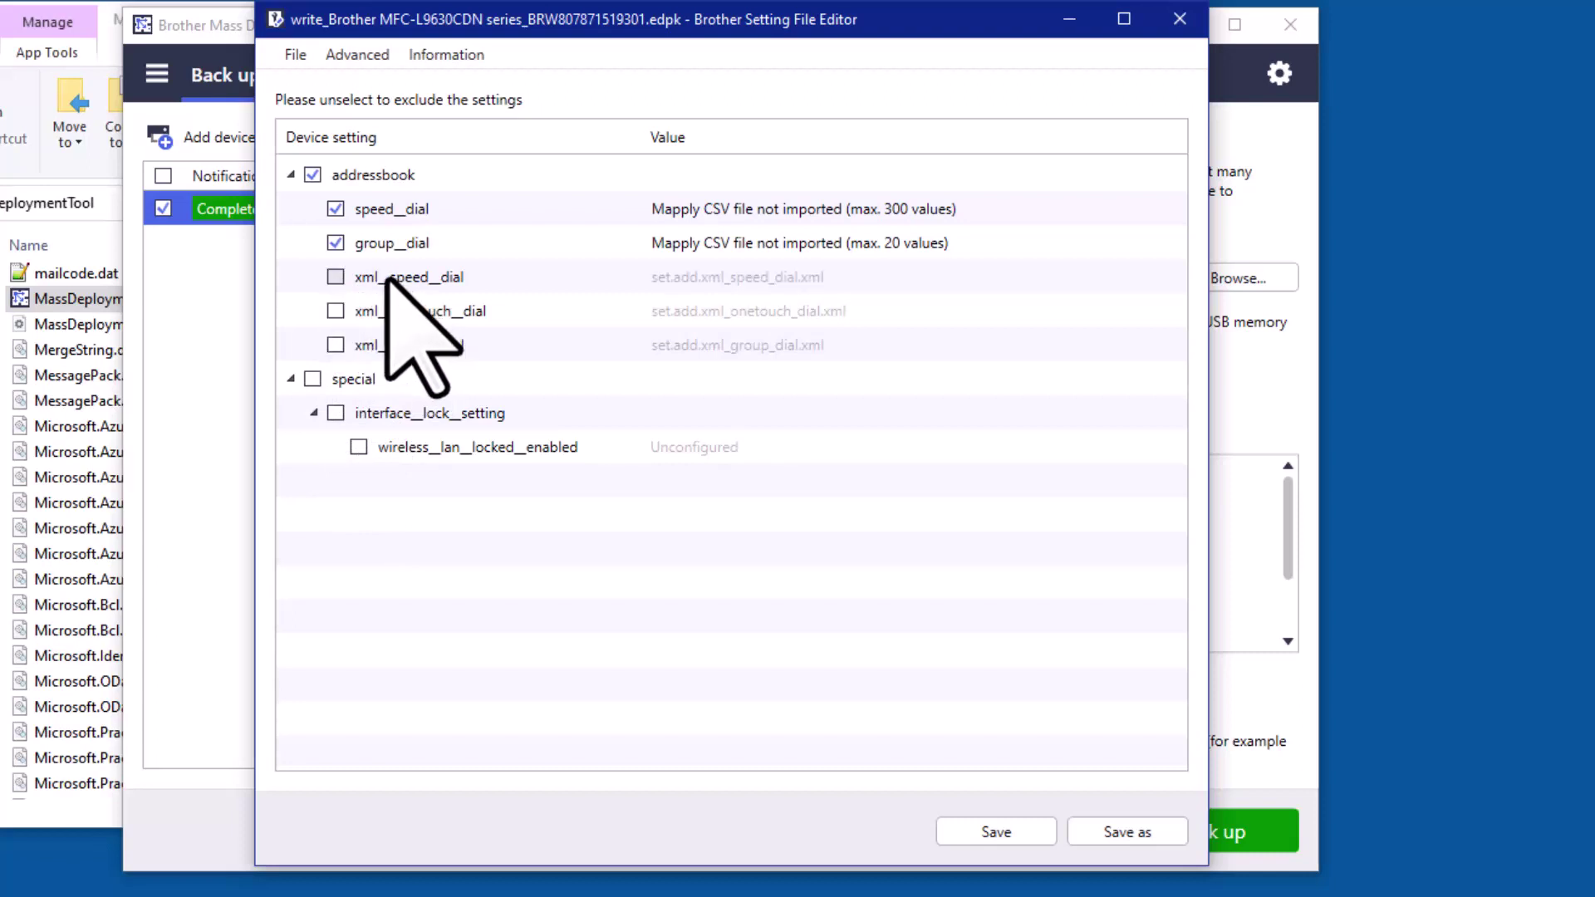
pyautogui.click(335, 242)
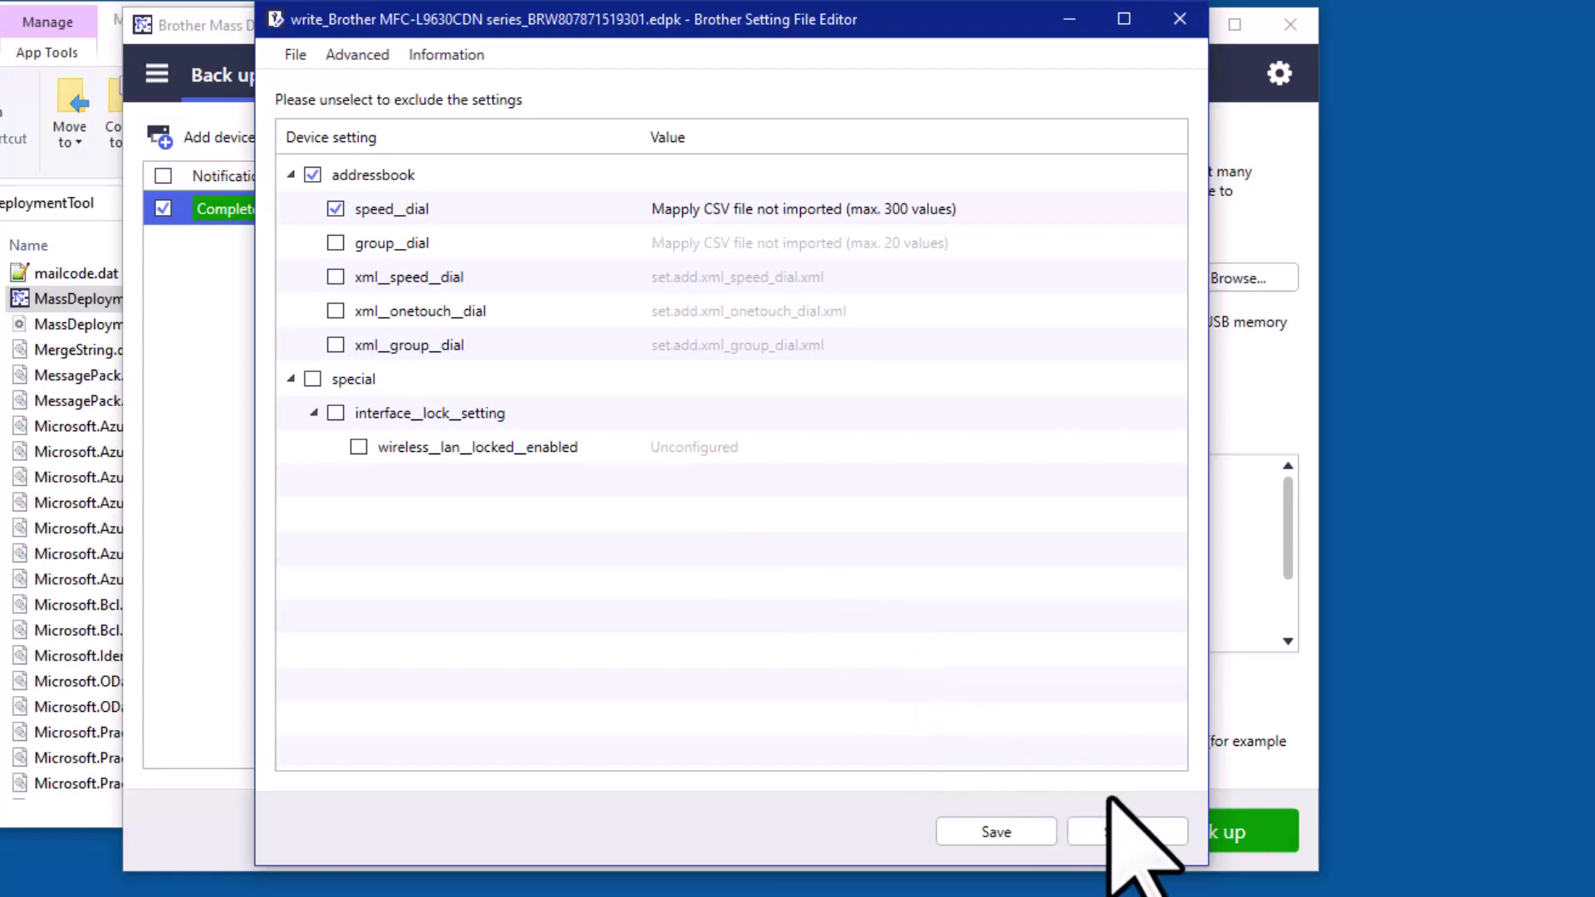
# Save as AddressBook in Settings file (*.edpk) format on the Desktop and confirm the password
pyautogui.click(1126, 832)
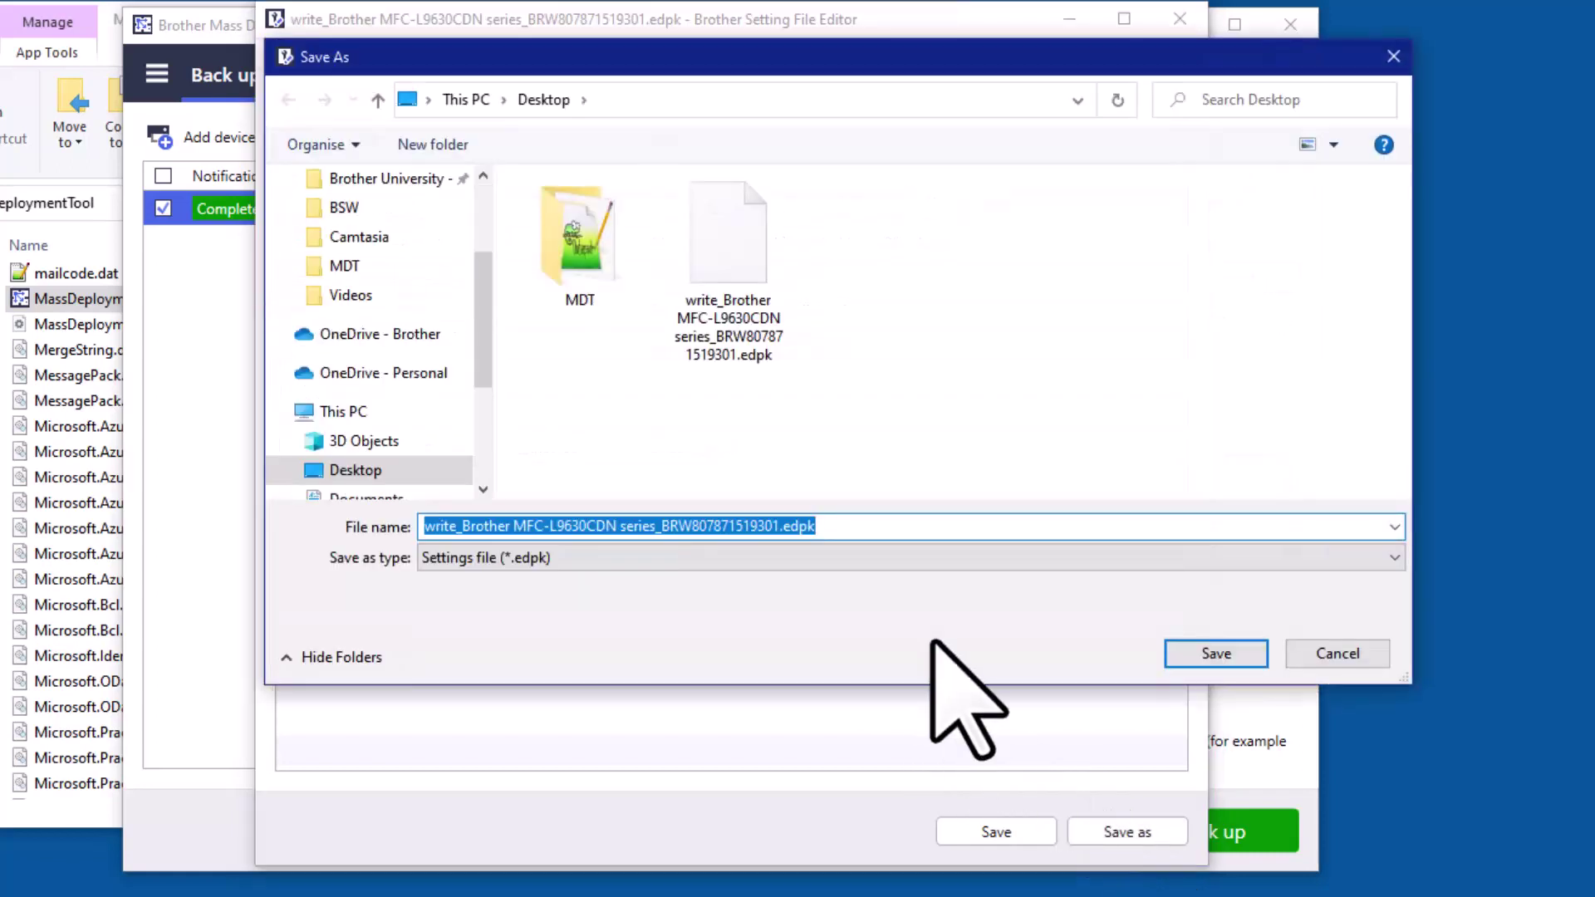
pyautogui.write('AddressBook')
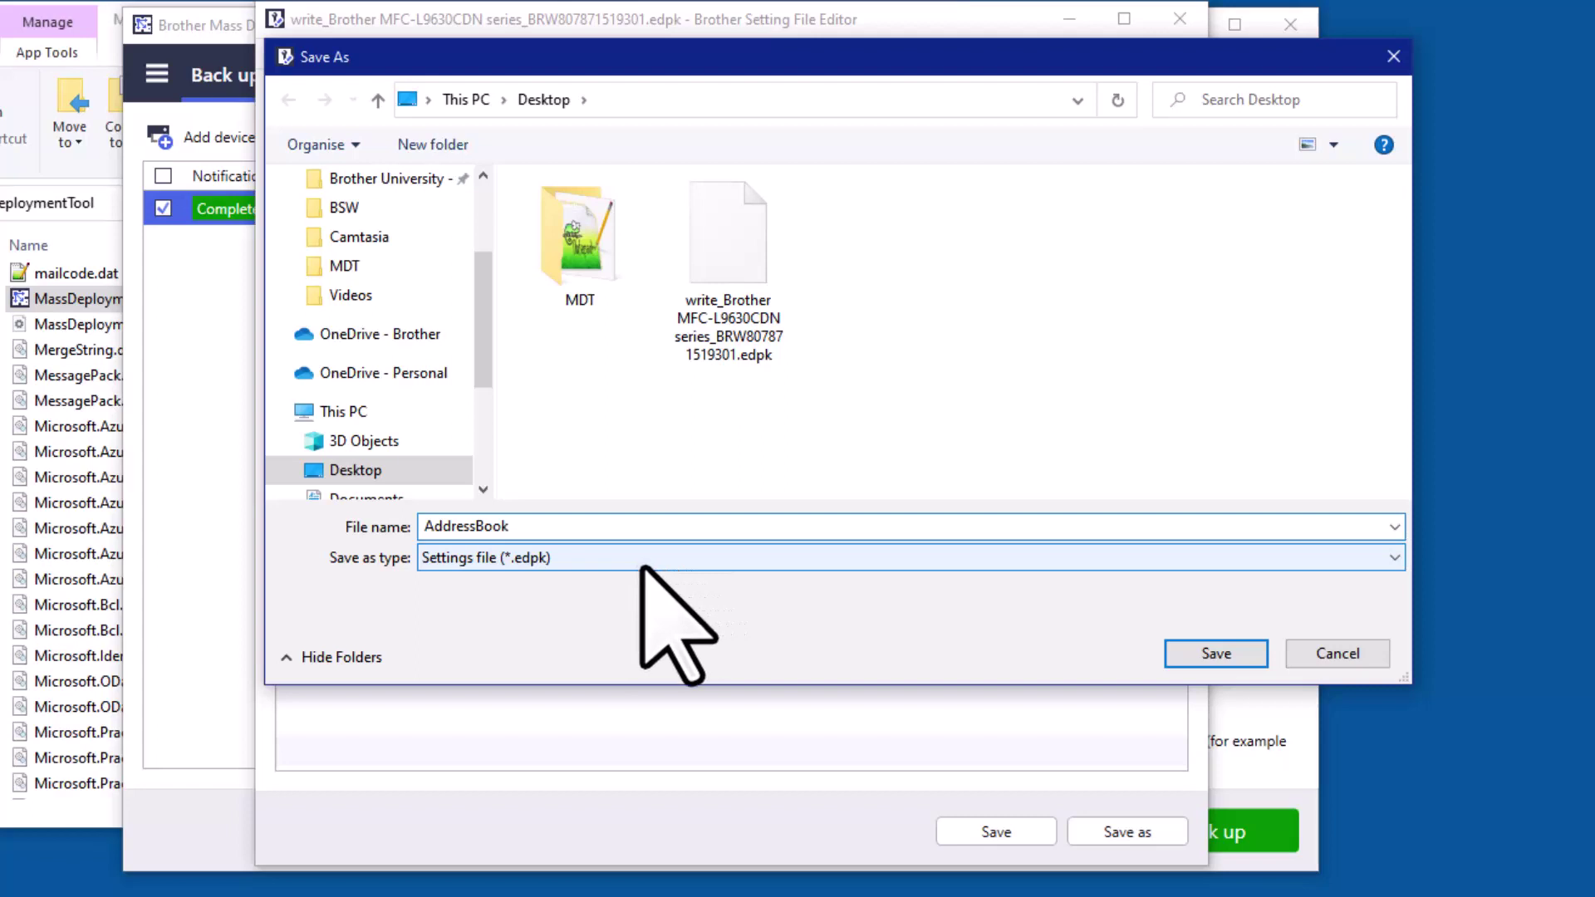
pyautogui.click(644, 568)
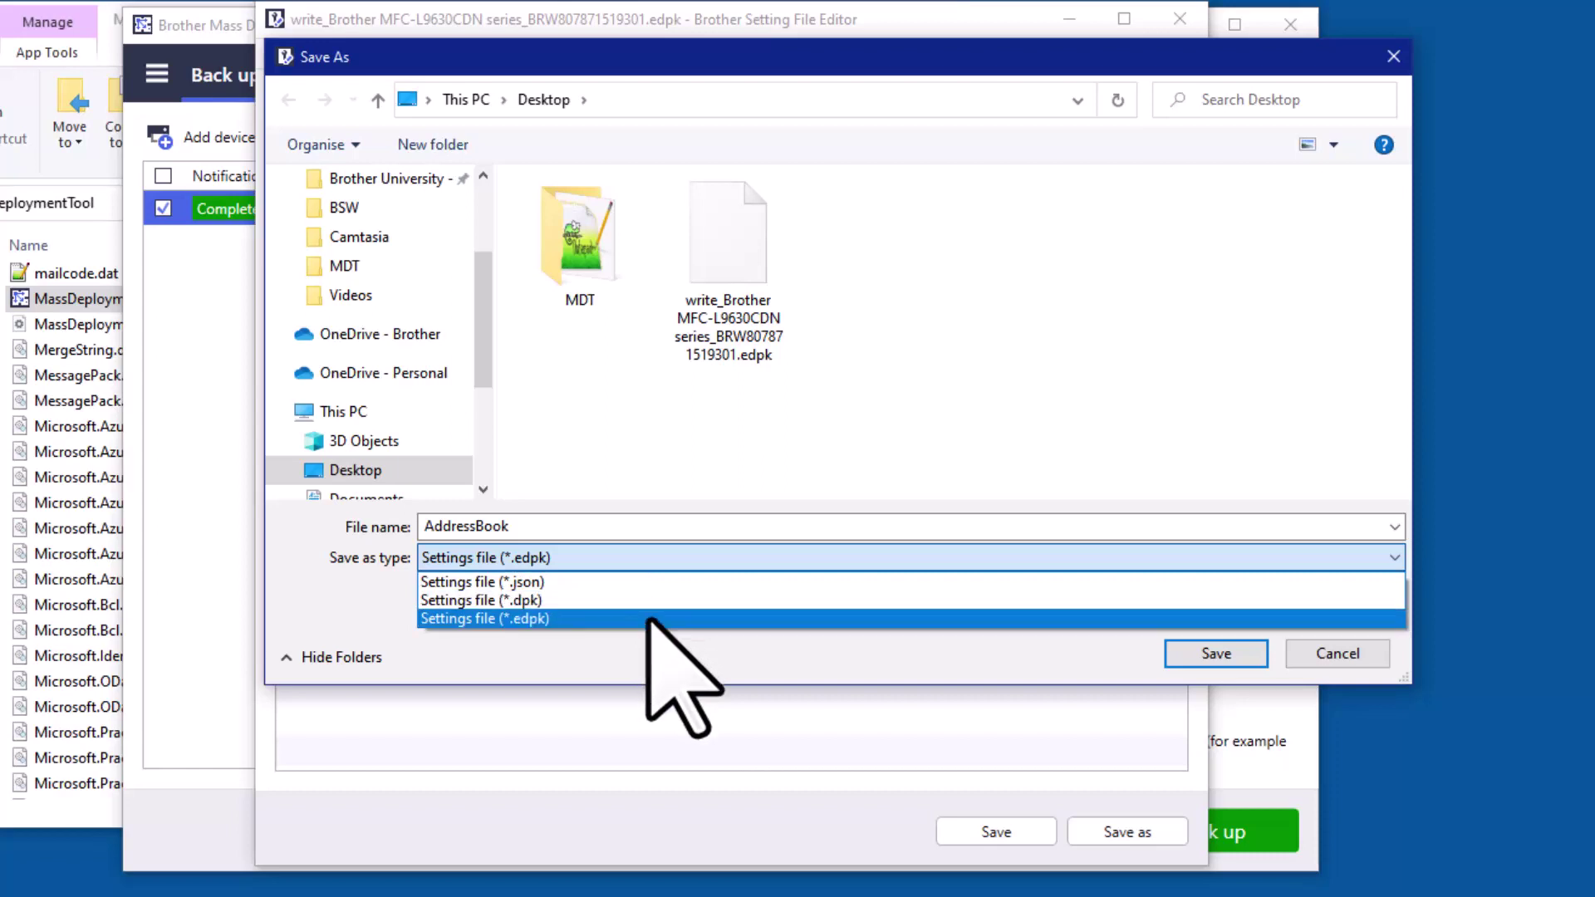
pyautogui.click(651, 619)
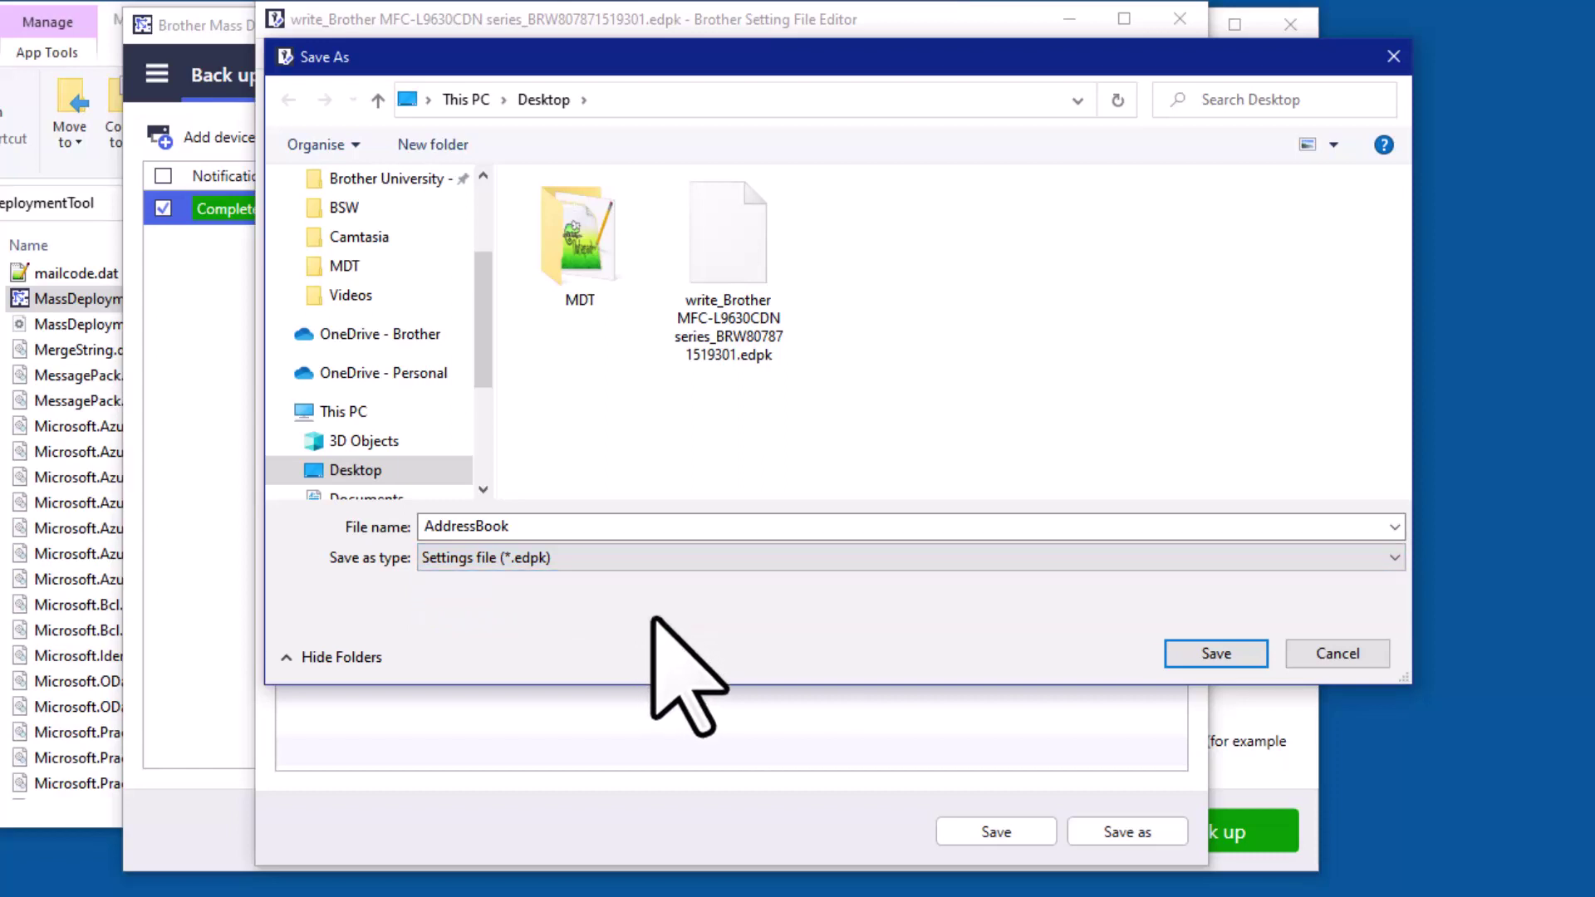
pyautogui.click(1197, 660)
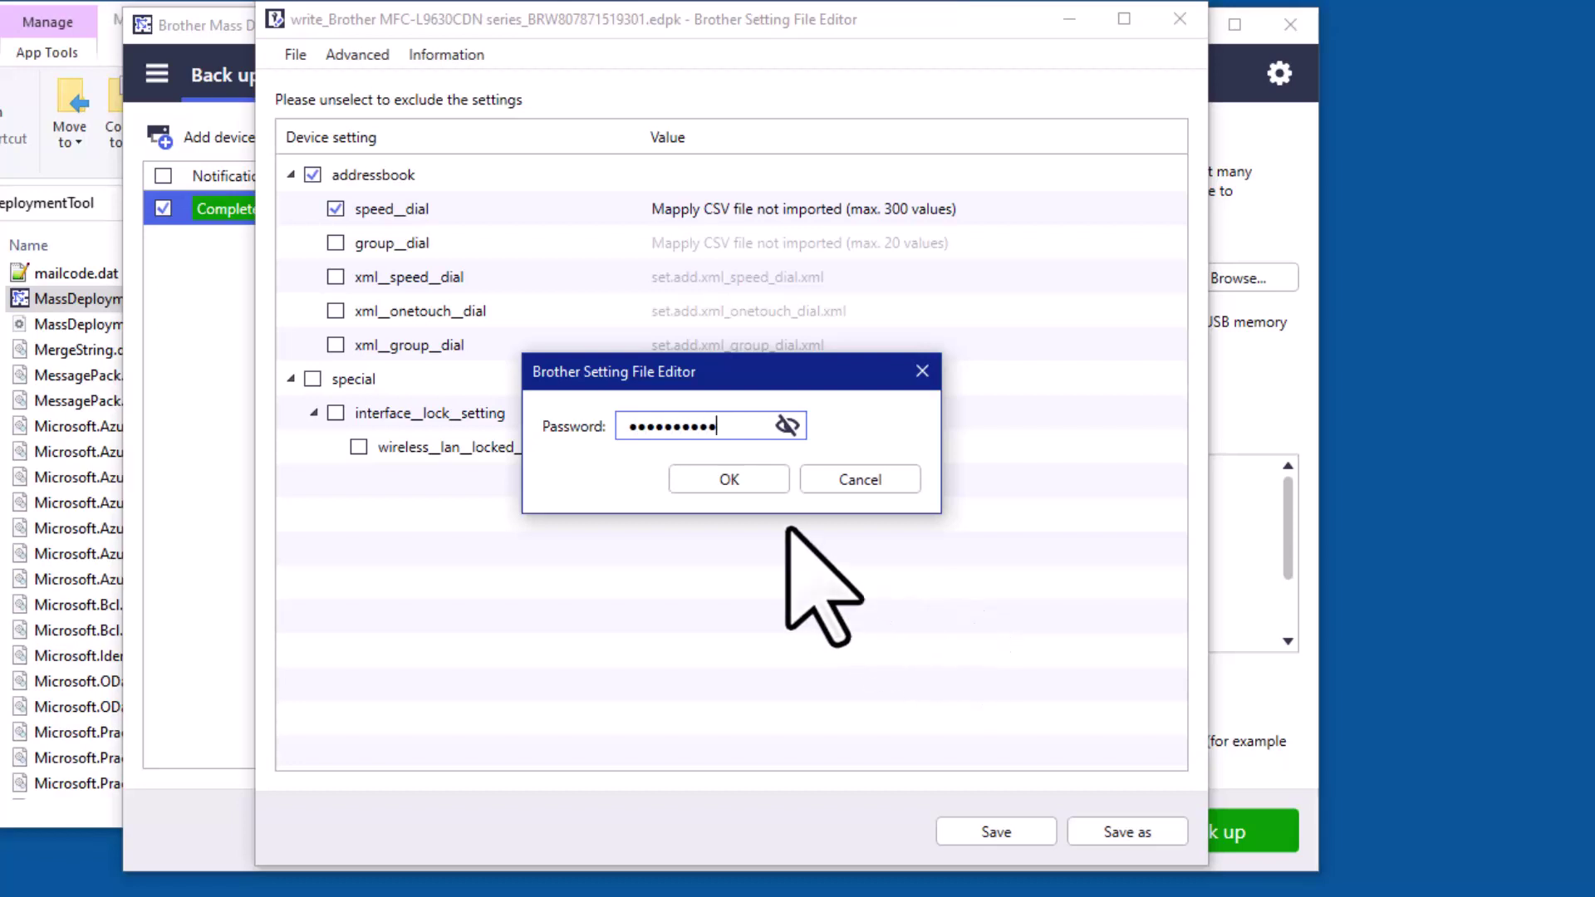
pyautogui.click(753, 480)
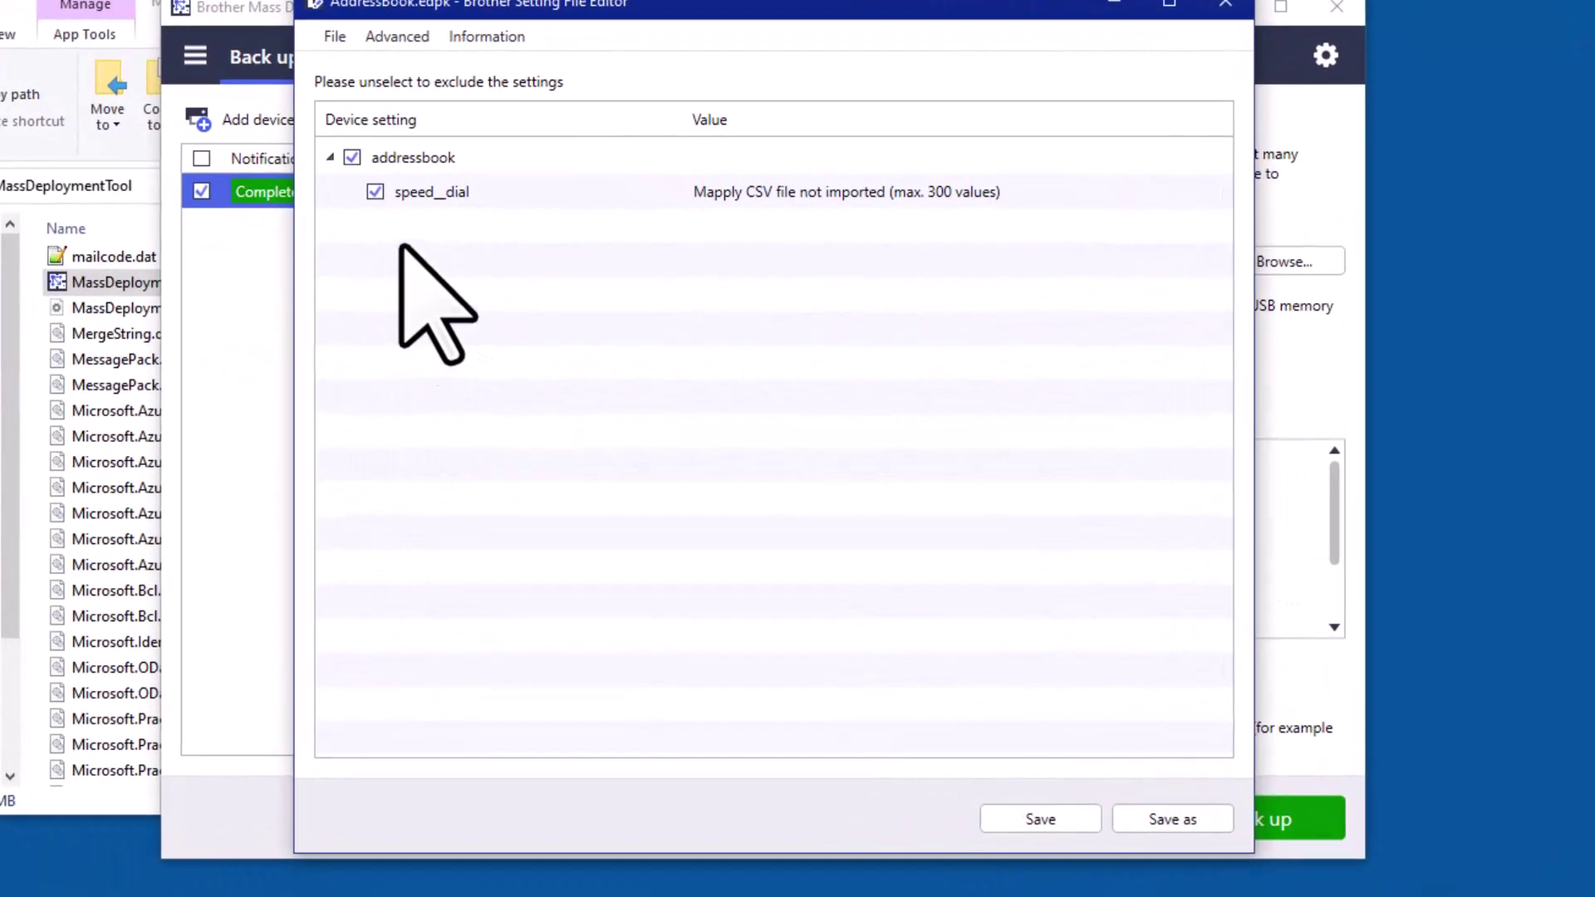
# Turn on Create dynamic referencing from the Advanced menu and acknowledge its explanation
pyautogui.click(410, 37)
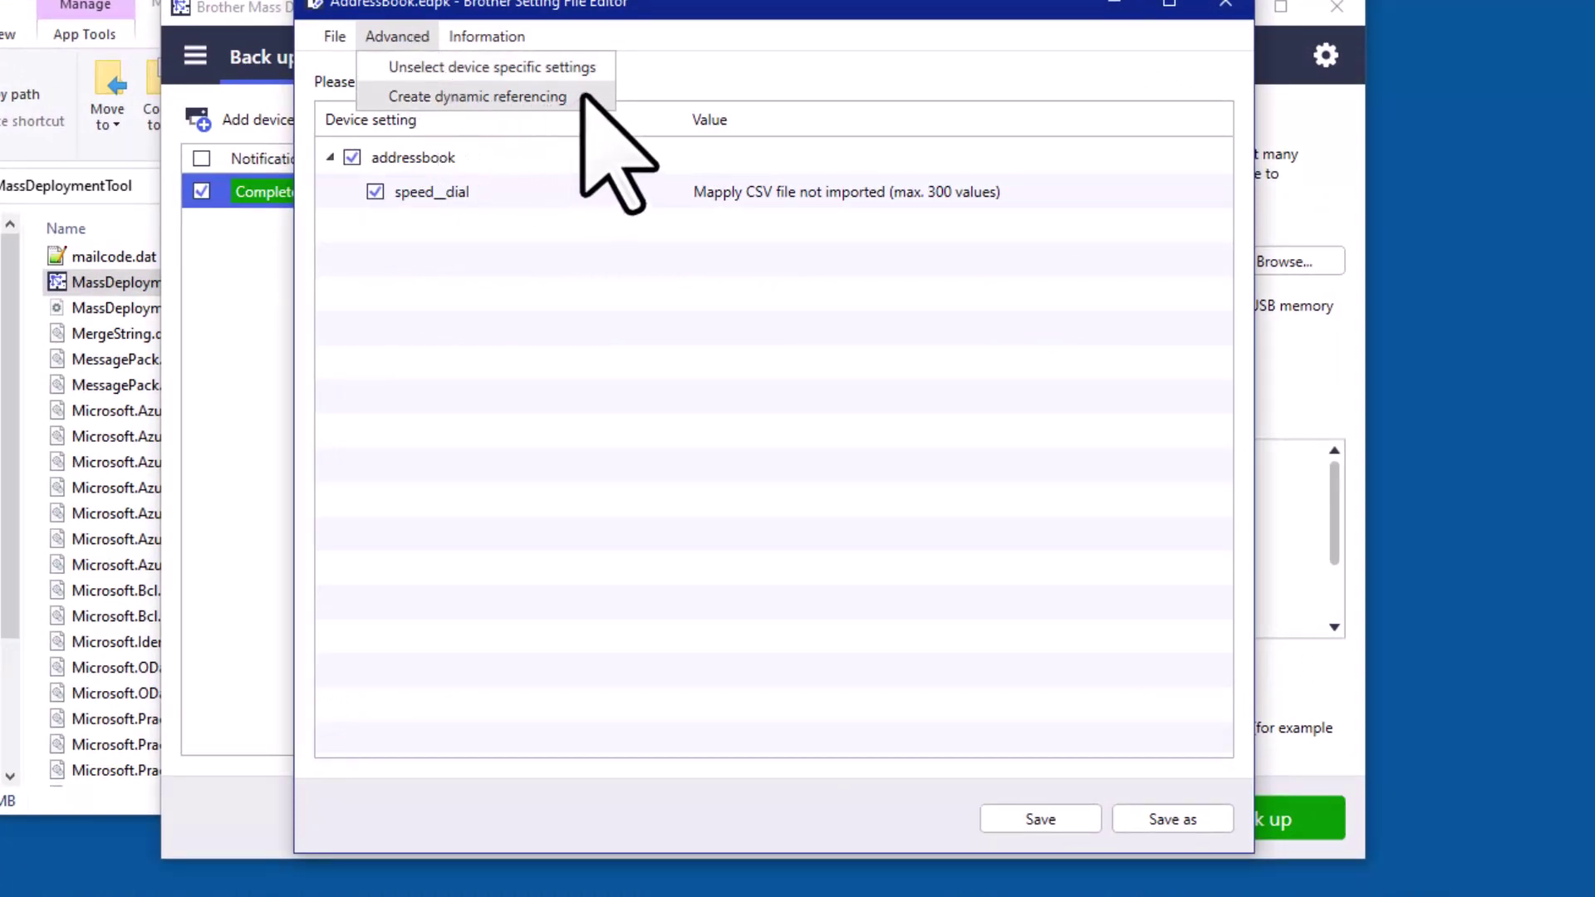
pyautogui.click(532, 96)
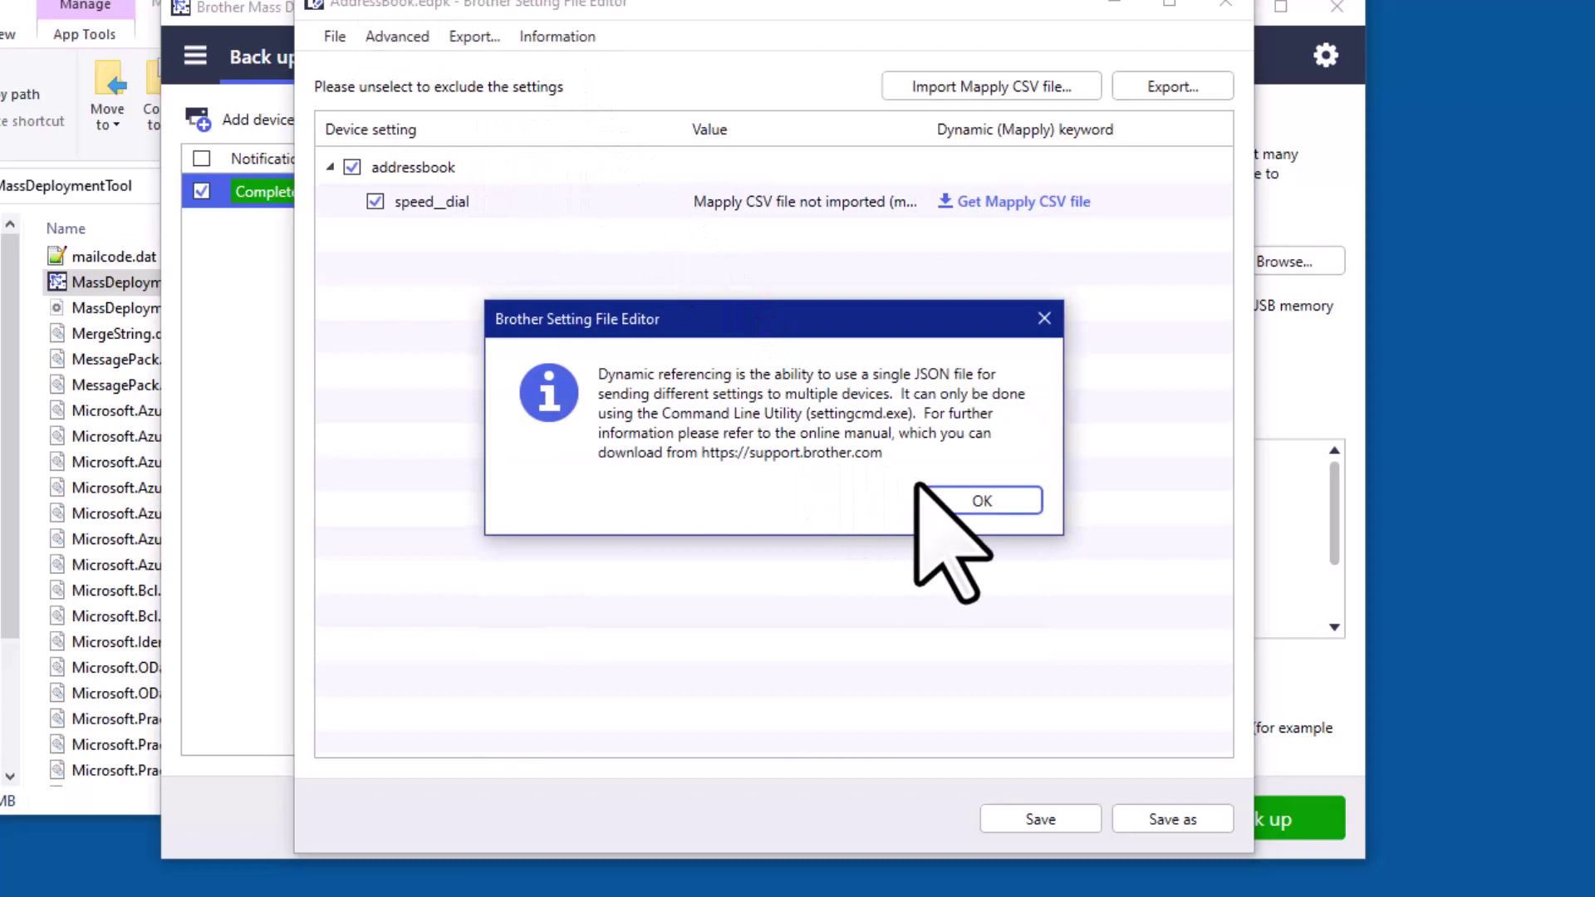
pyautogui.click(969, 499)
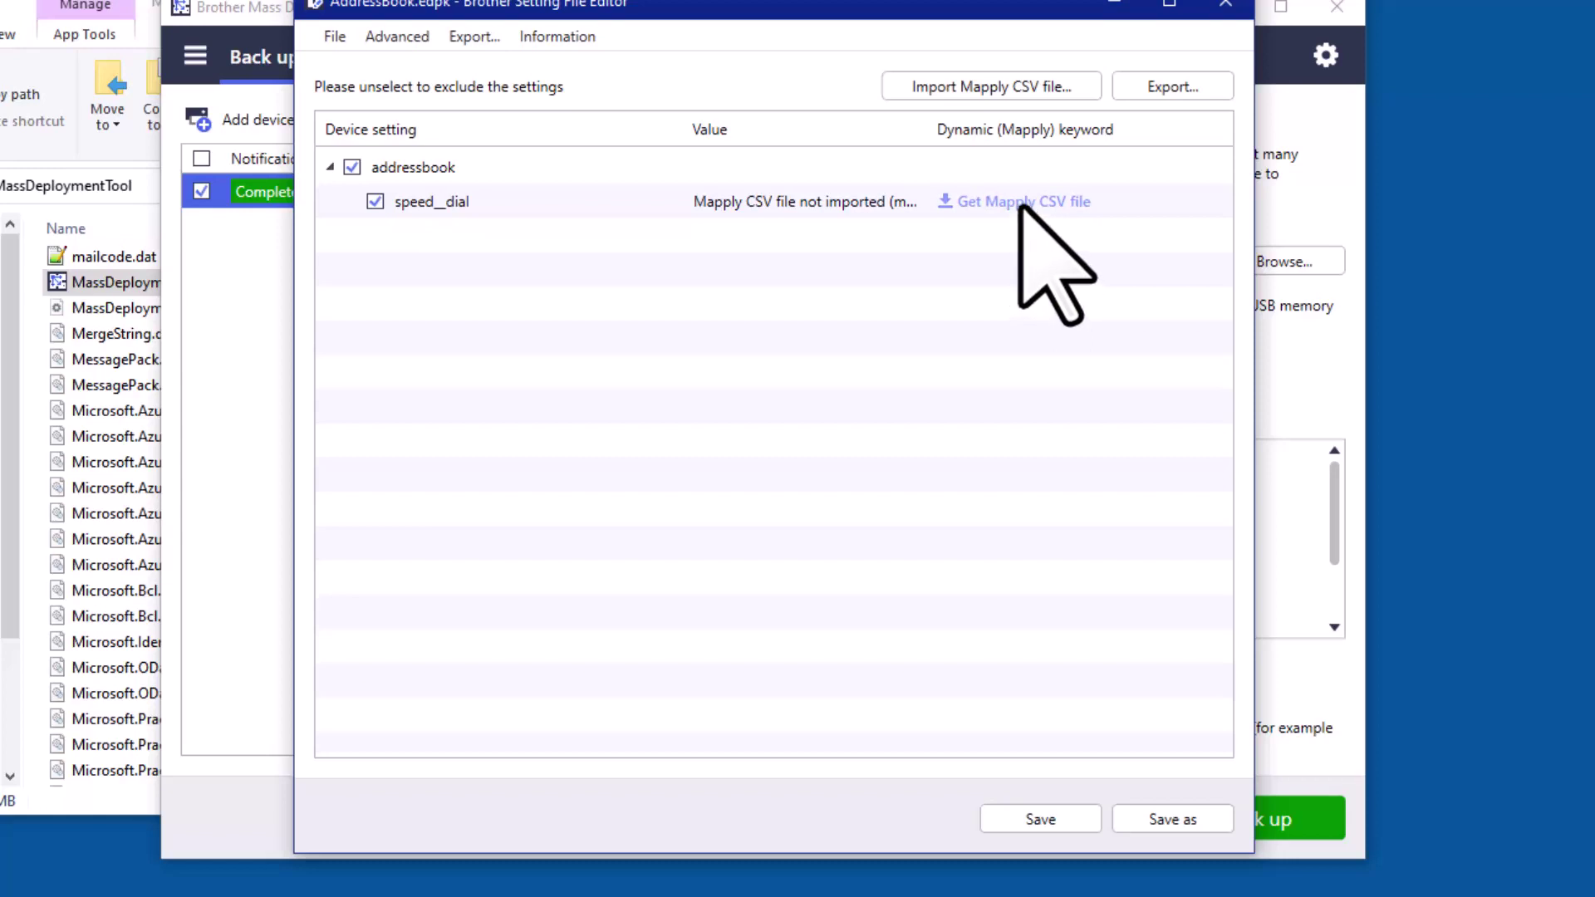
# Export the speed-dial list as a Mapply CSV named AddressBook to the Desktop
pyautogui.click(1020, 204)
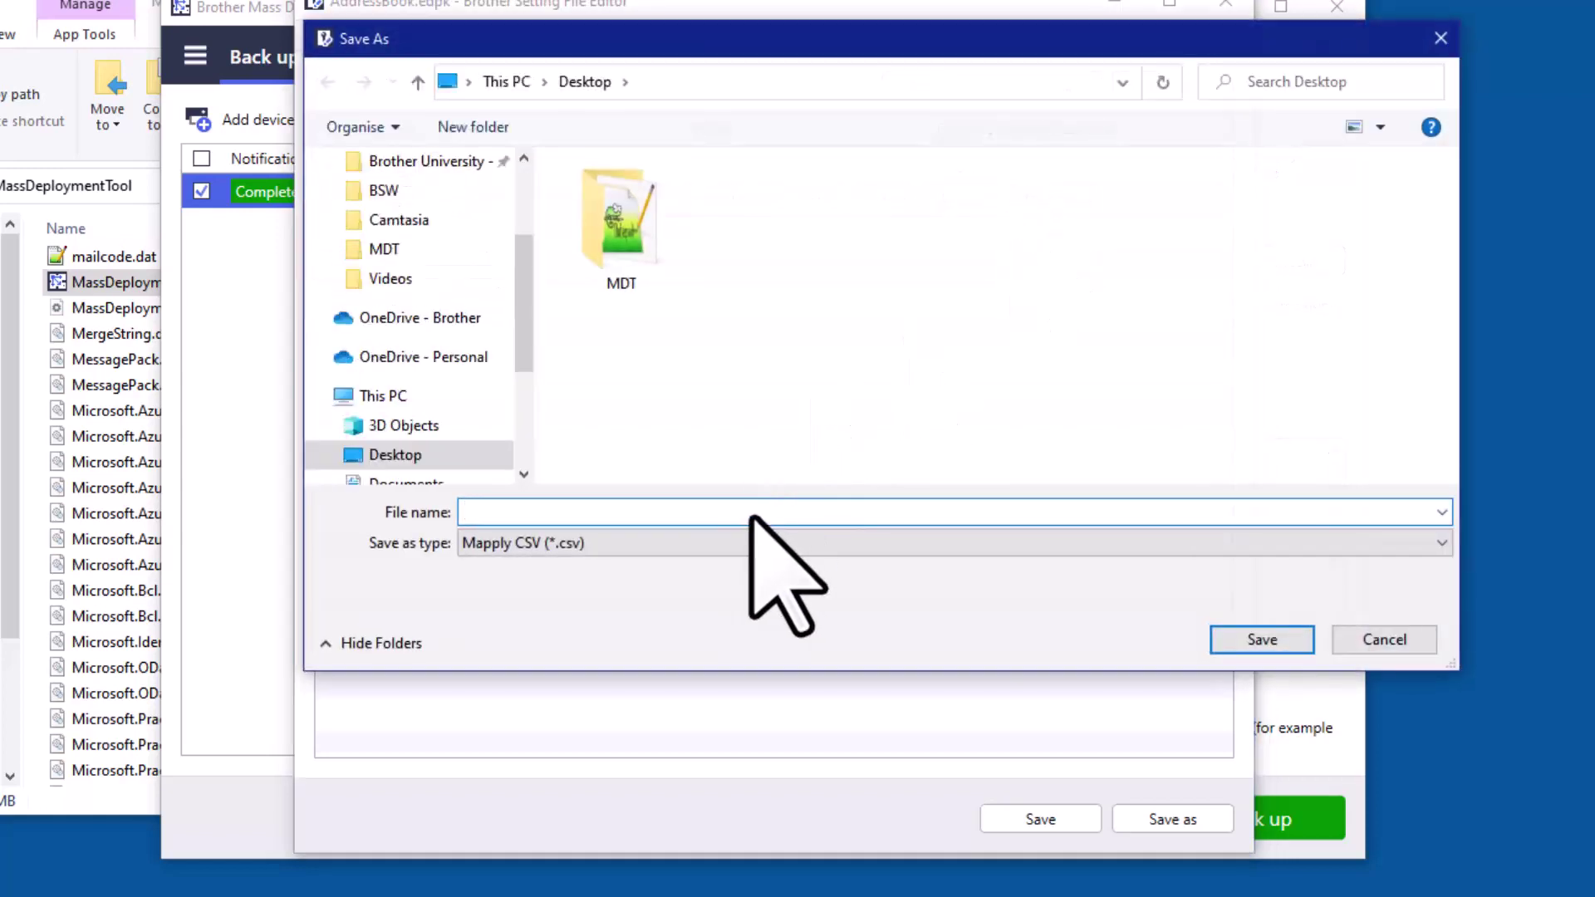
pyautogui.write('AddressBook')
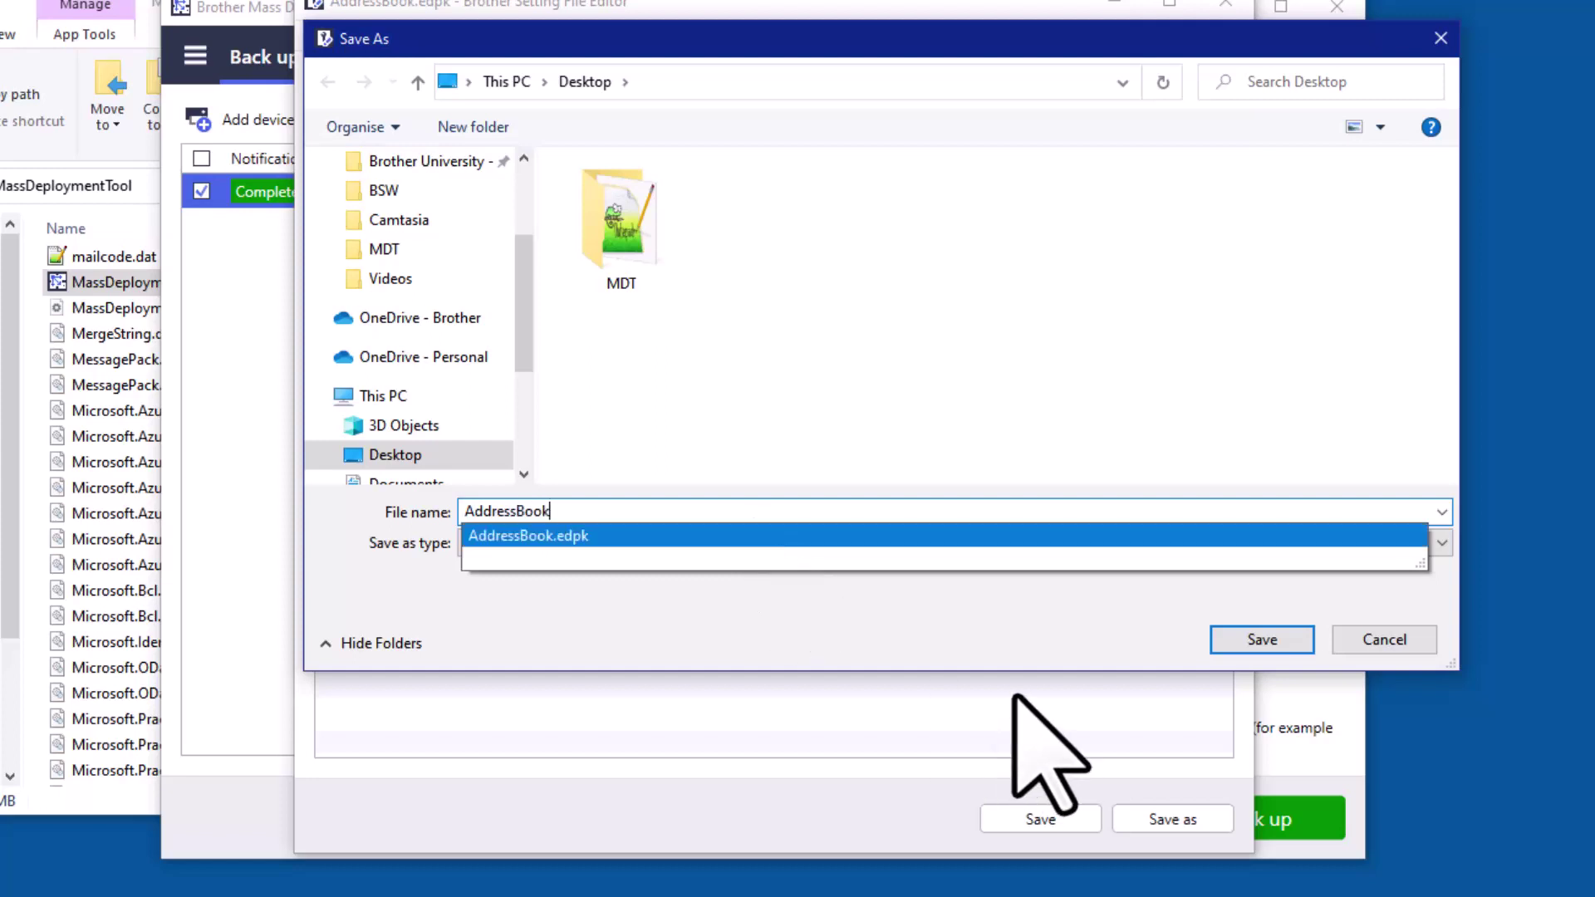
pyautogui.click(1007, 622)
pyautogui.click(1250, 640)
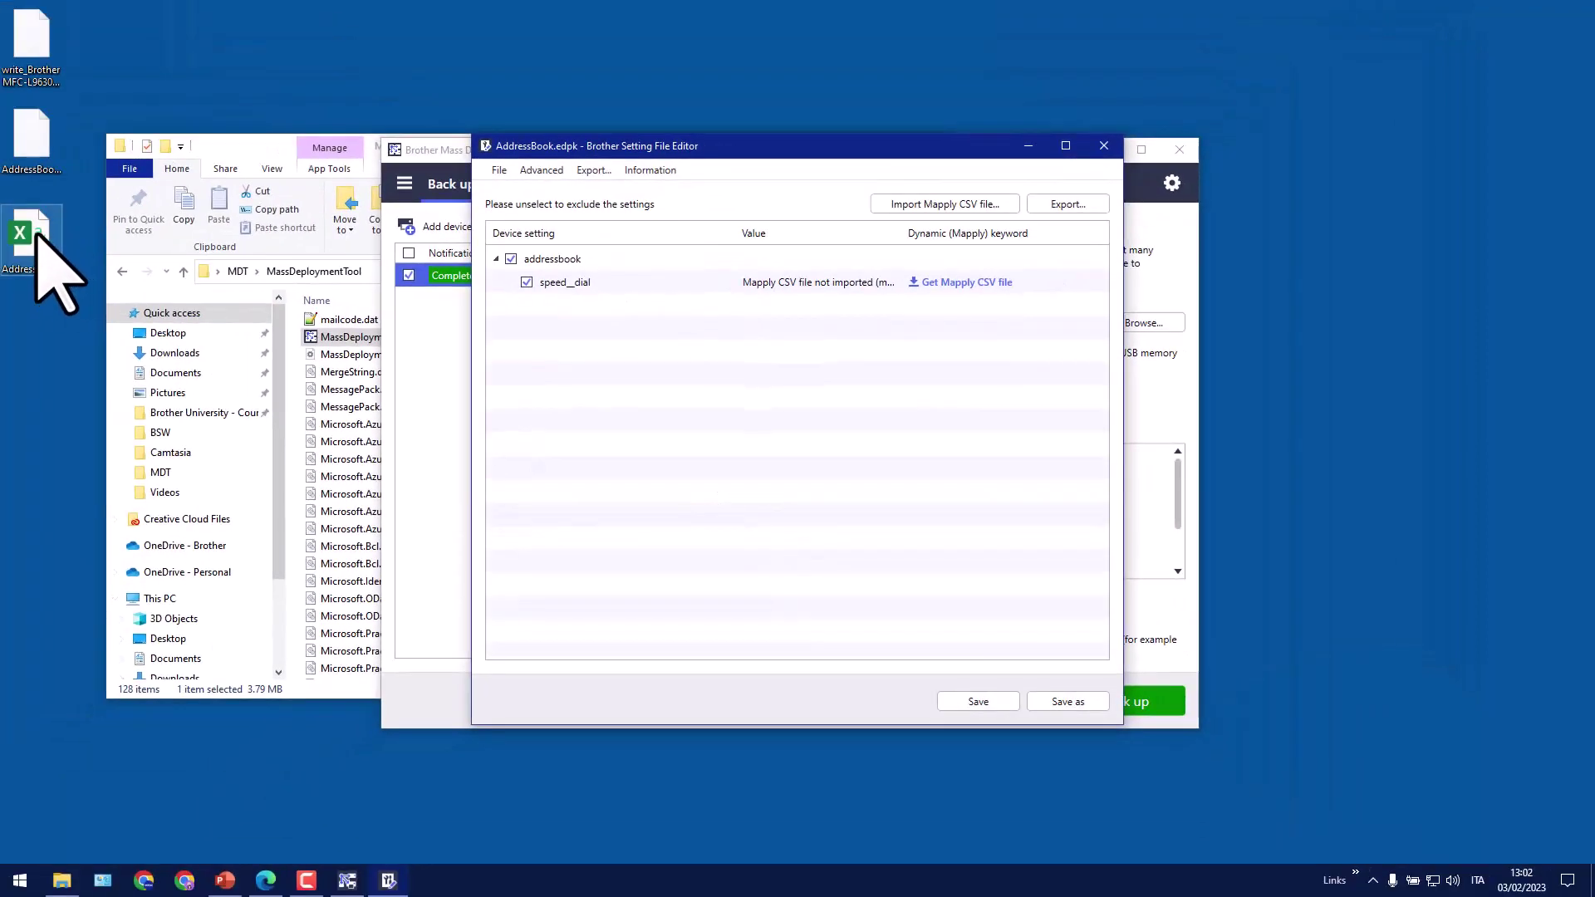
# Open the exported AddressBook.csv and auto-fit all its columns
pyautogui.click(33, 236)
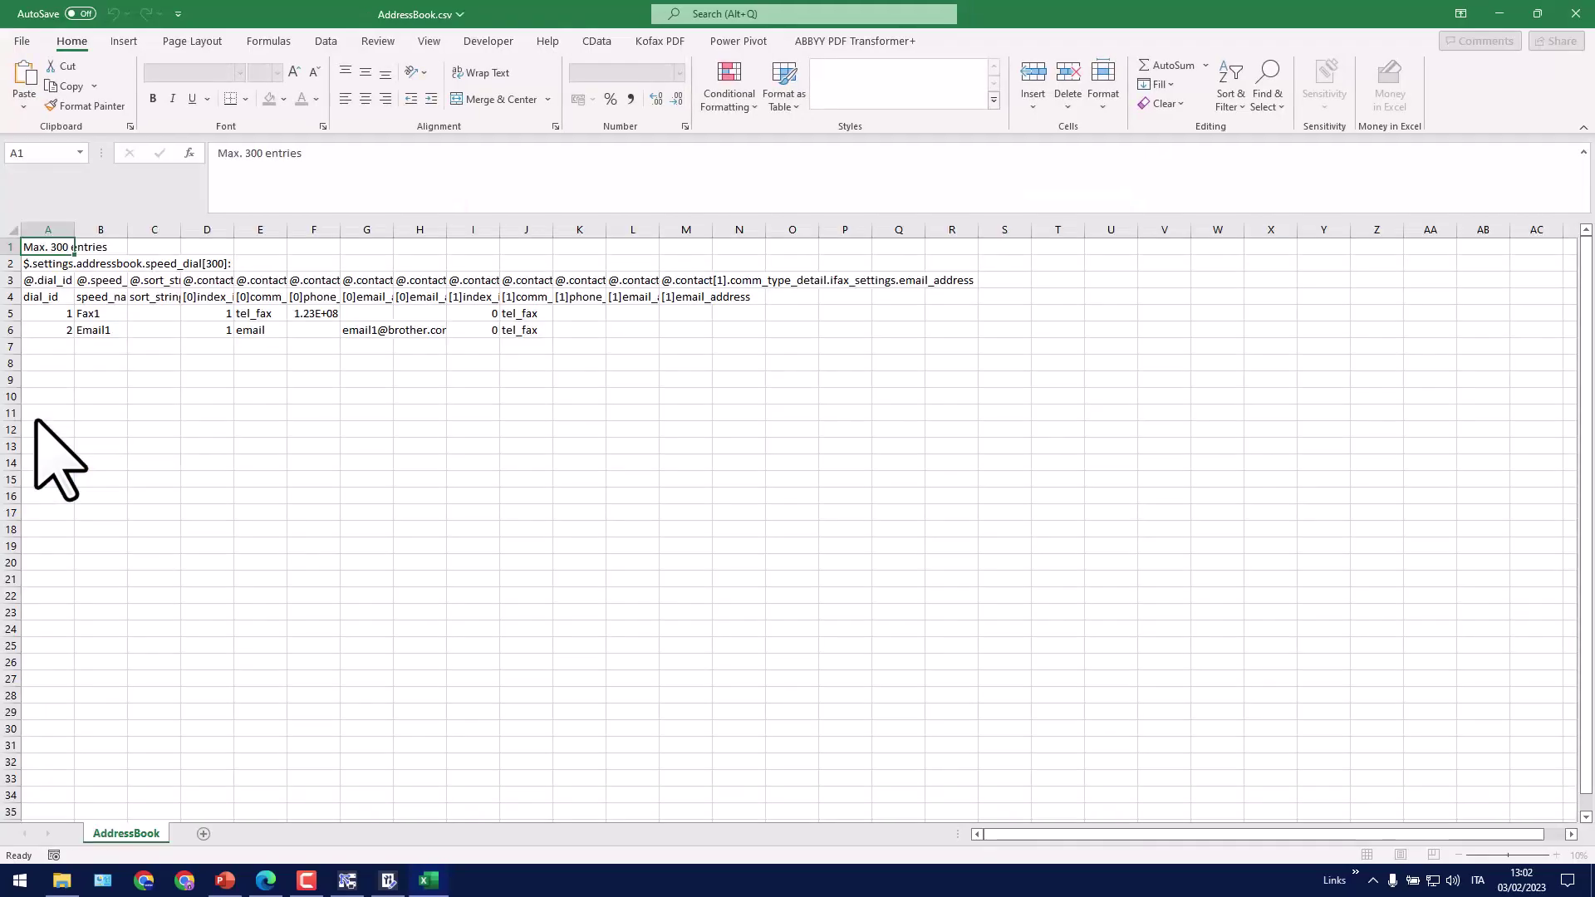
pyautogui.click(11, 226)
pyautogui.doubleClick(75, 229)
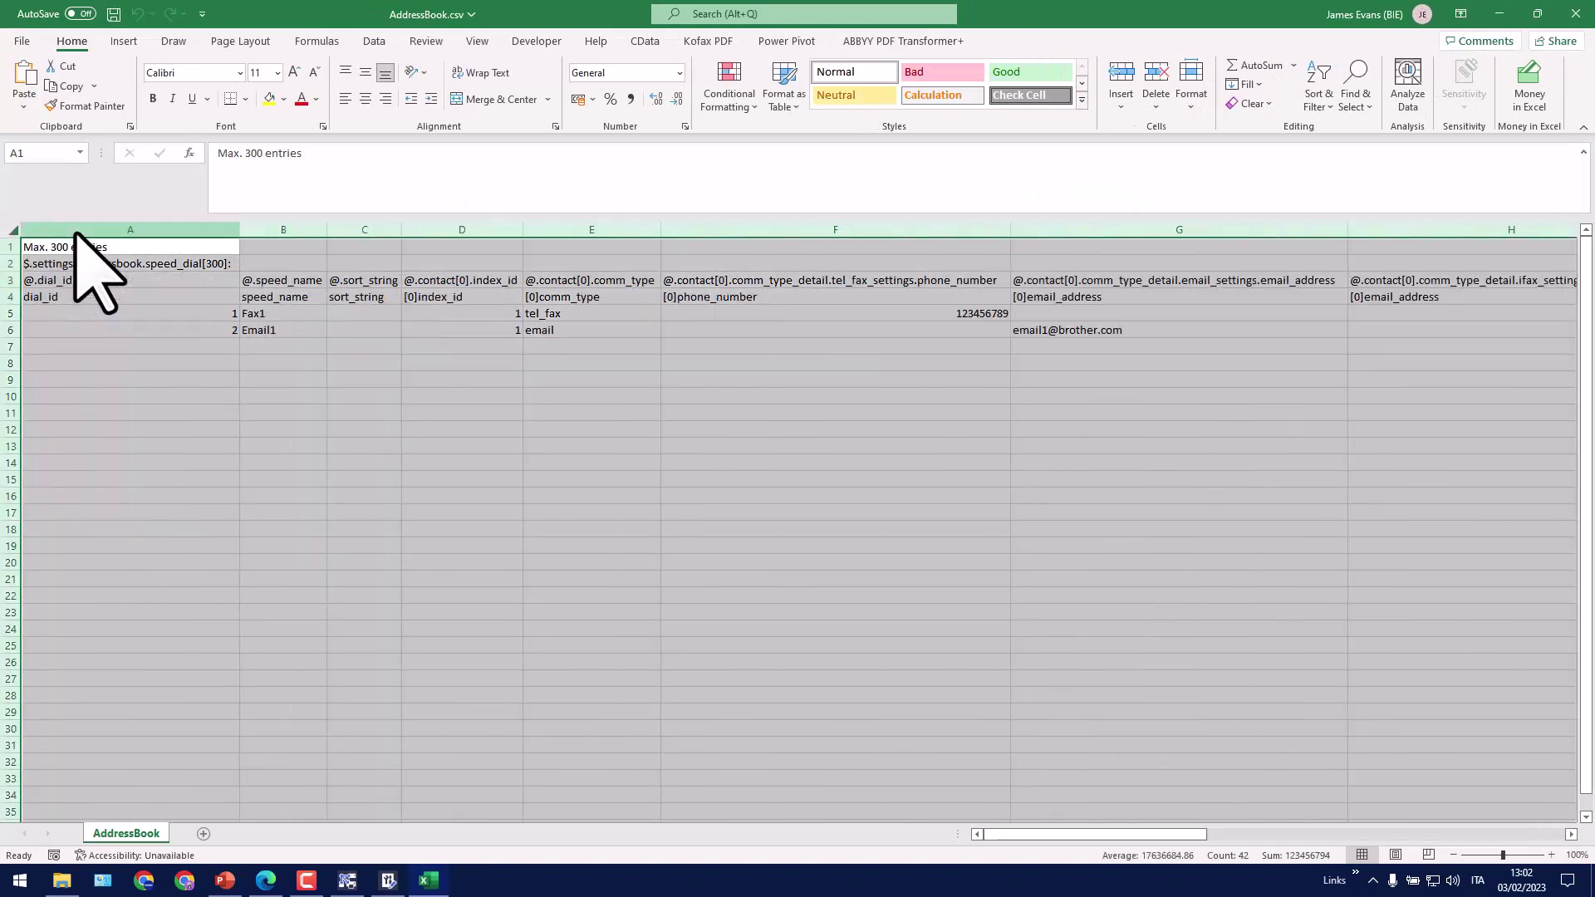
pyautogui.click(421, 463)
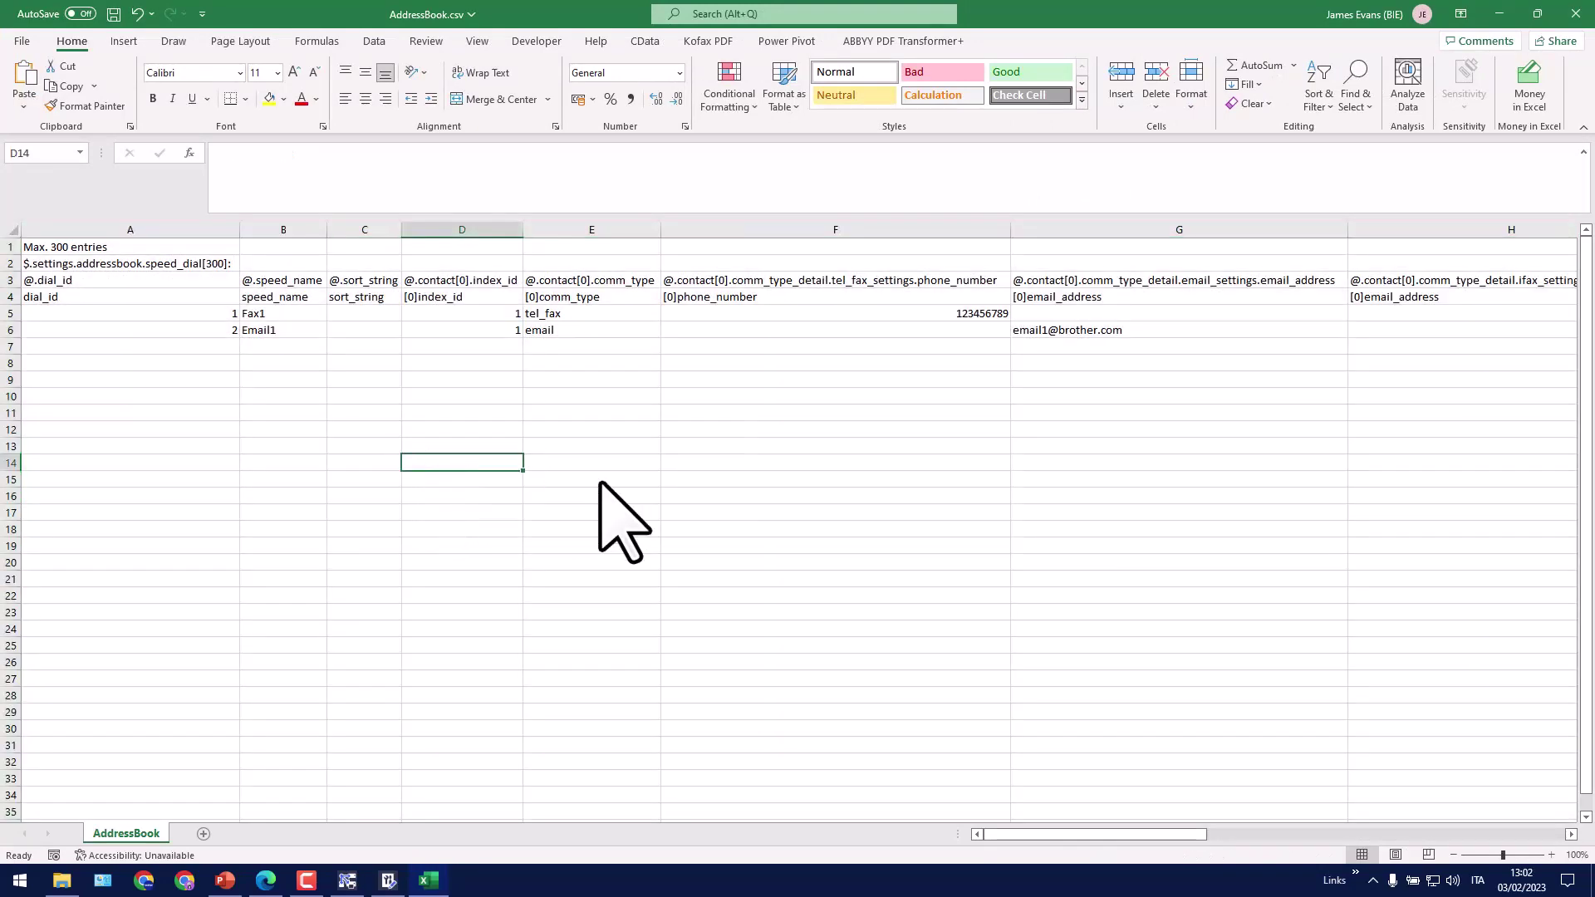
# Compare Fax1's number 123456789 and Email1's address with the printer's Address Book page
pyautogui.click(293, 314)
pyautogui.press('Right')
pyautogui.press('Right')
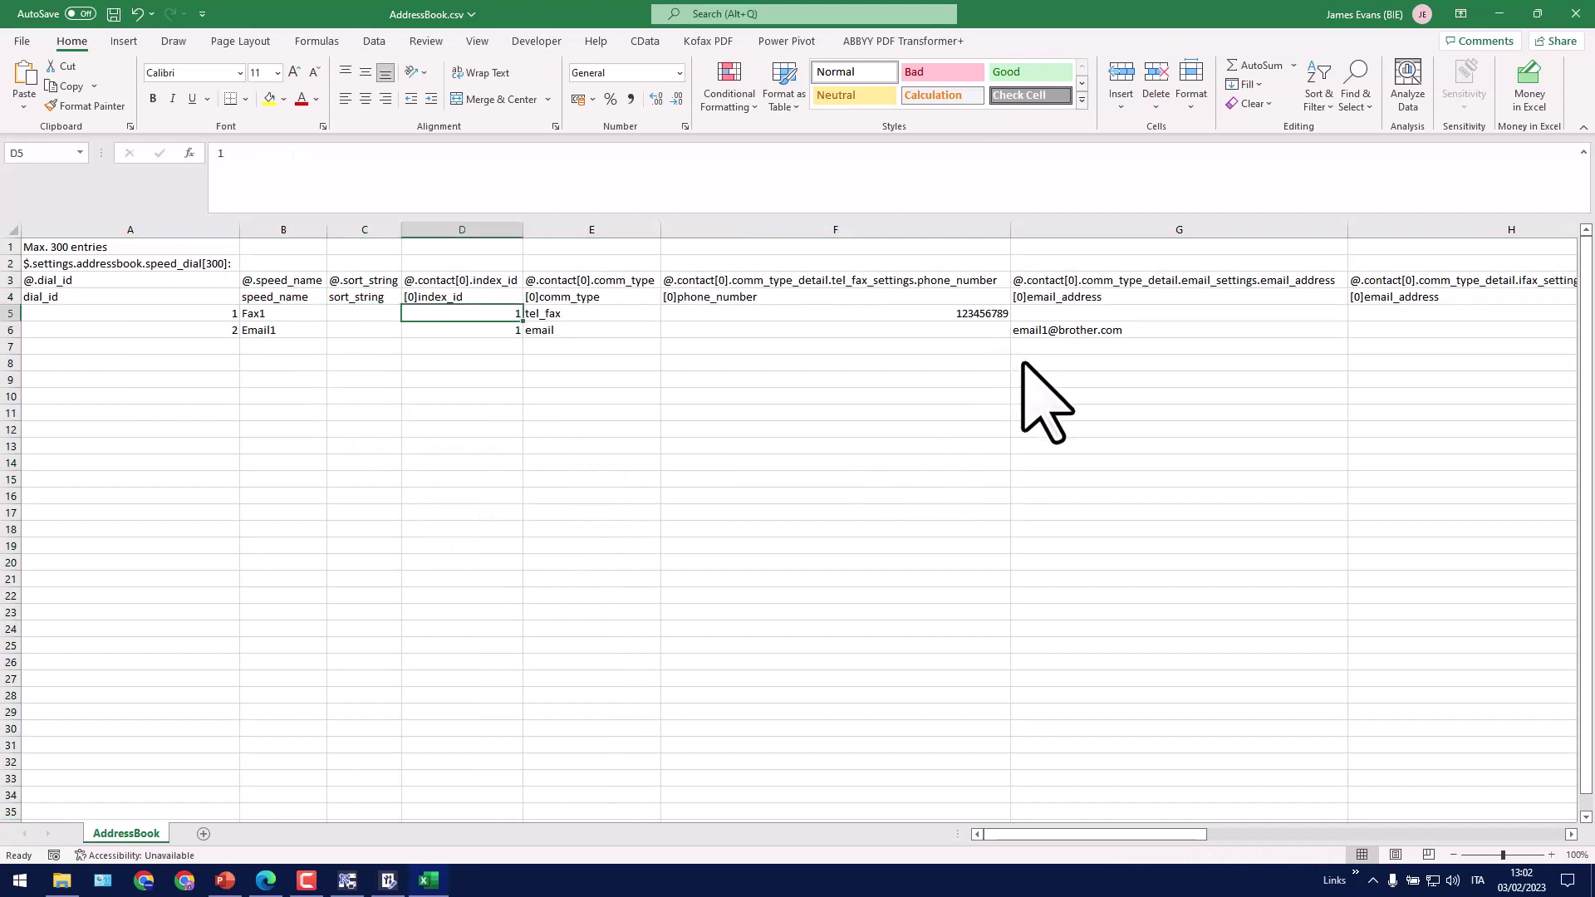
pyautogui.press('Right')
pyautogui.press('Right')
pyautogui.press('Right')
pyautogui.press('Left')
pyautogui.press('Down')
pyautogui.press('Right')
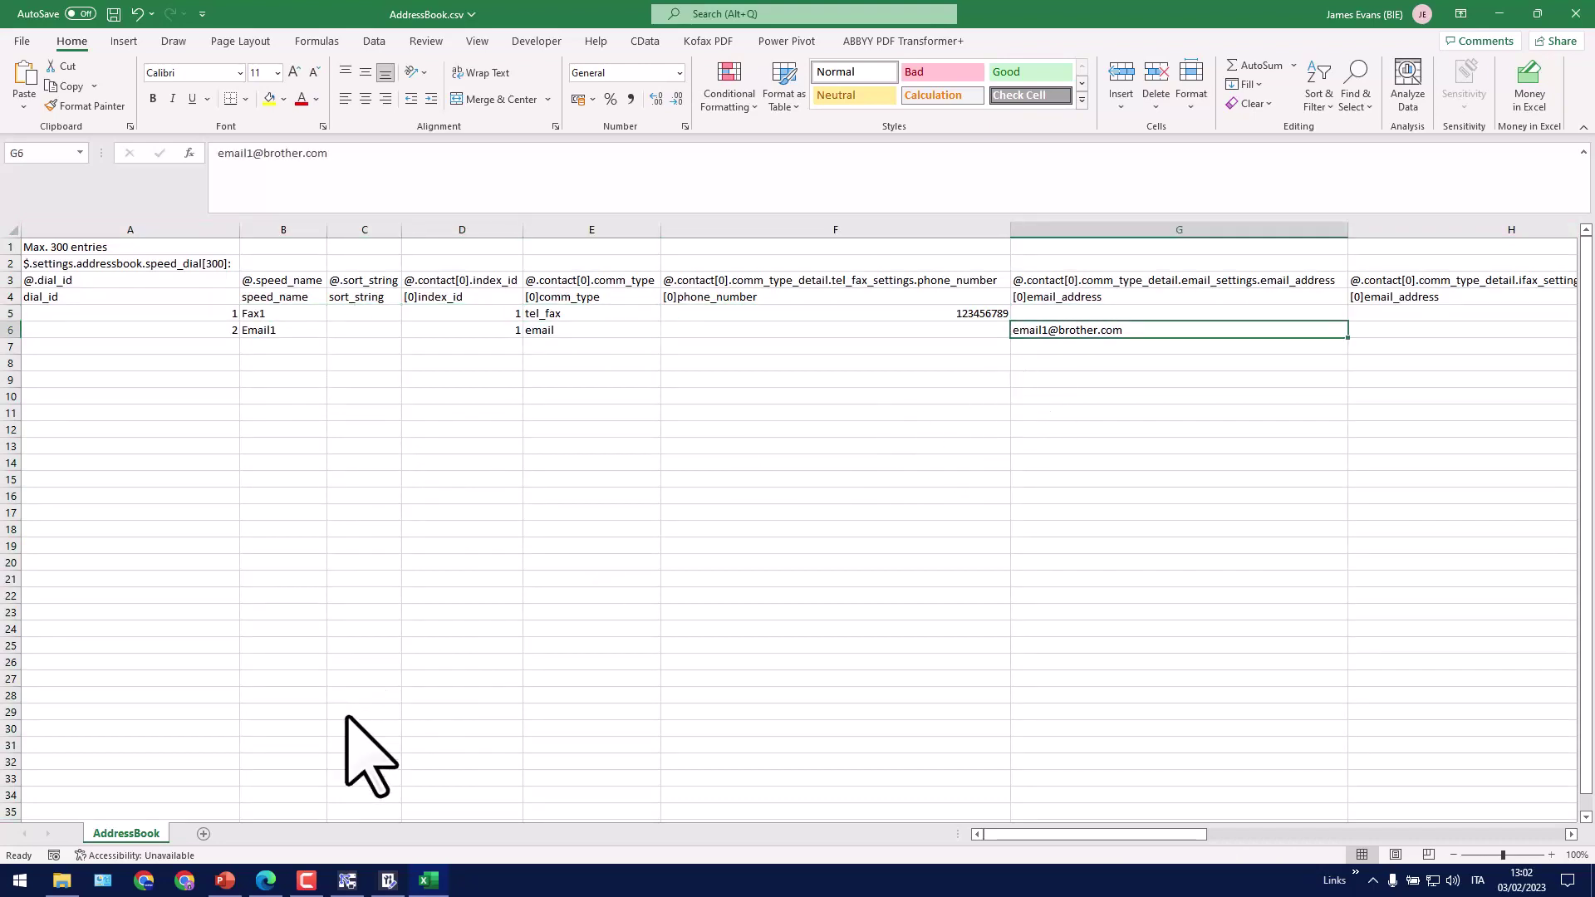
pyautogui.click(266, 881)
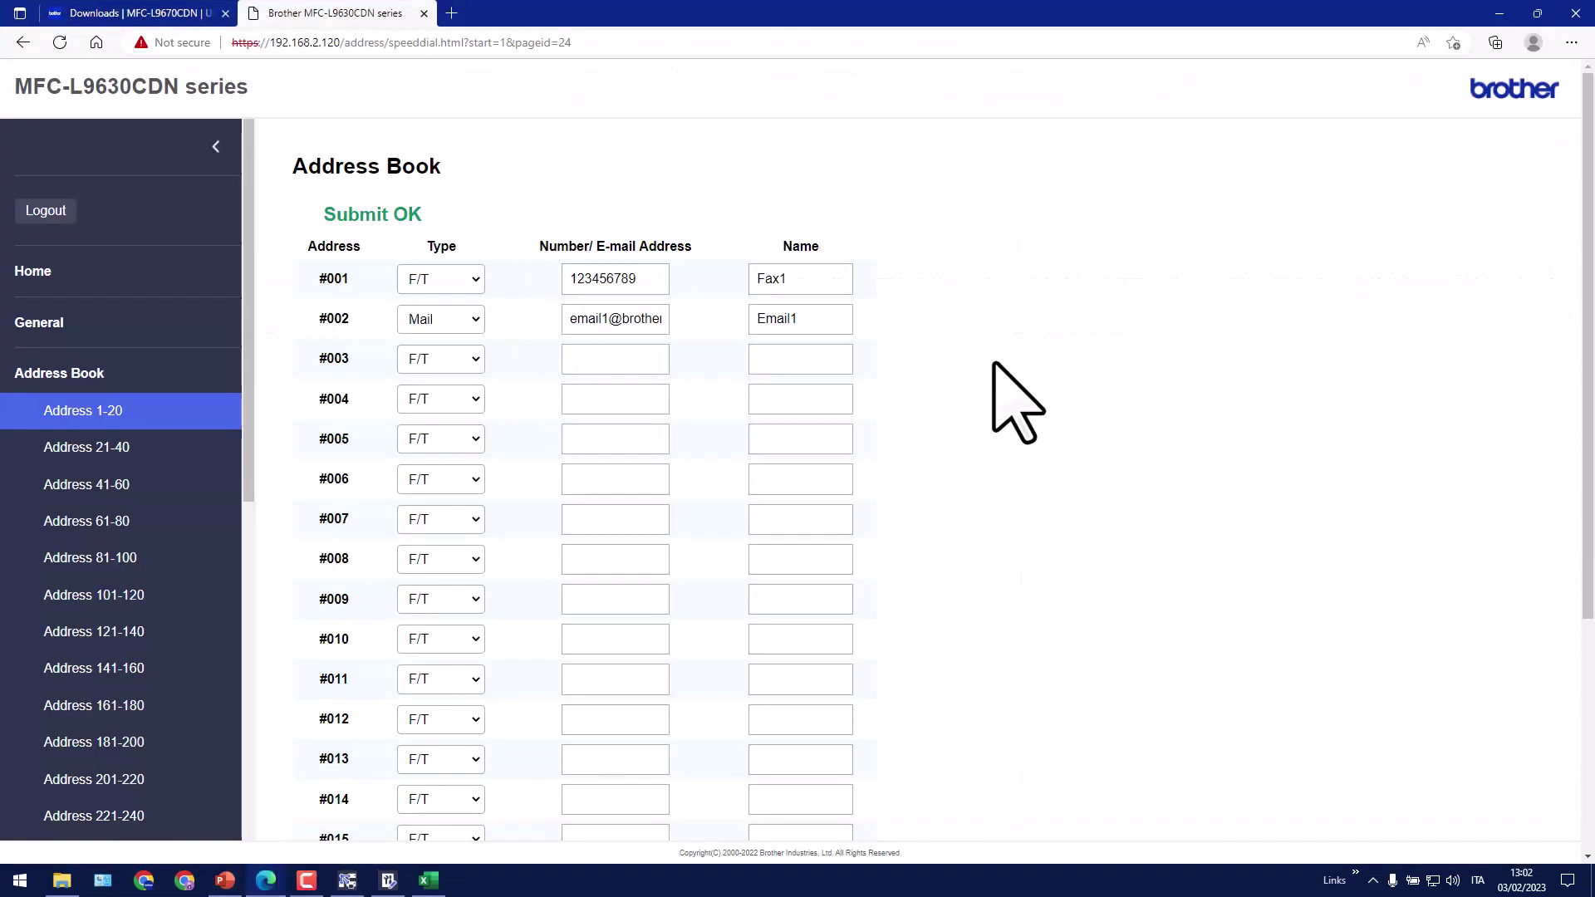
pyautogui.click(1500, 13)
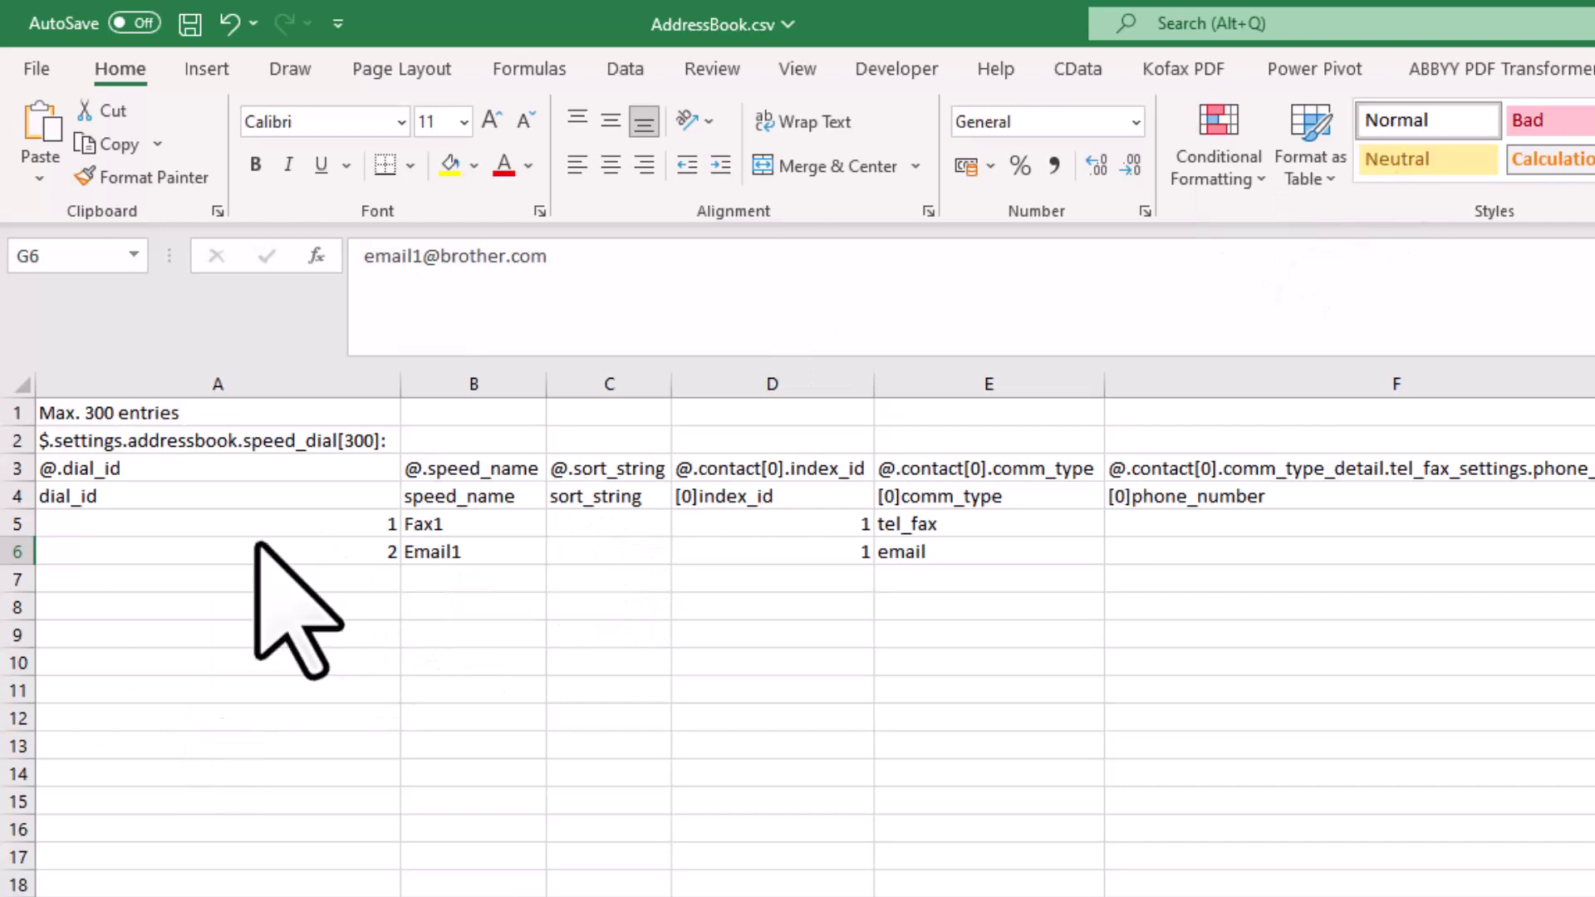
# Enter dial_id 3 and 4 in cells A7 and A8
pyautogui.click(330, 525)
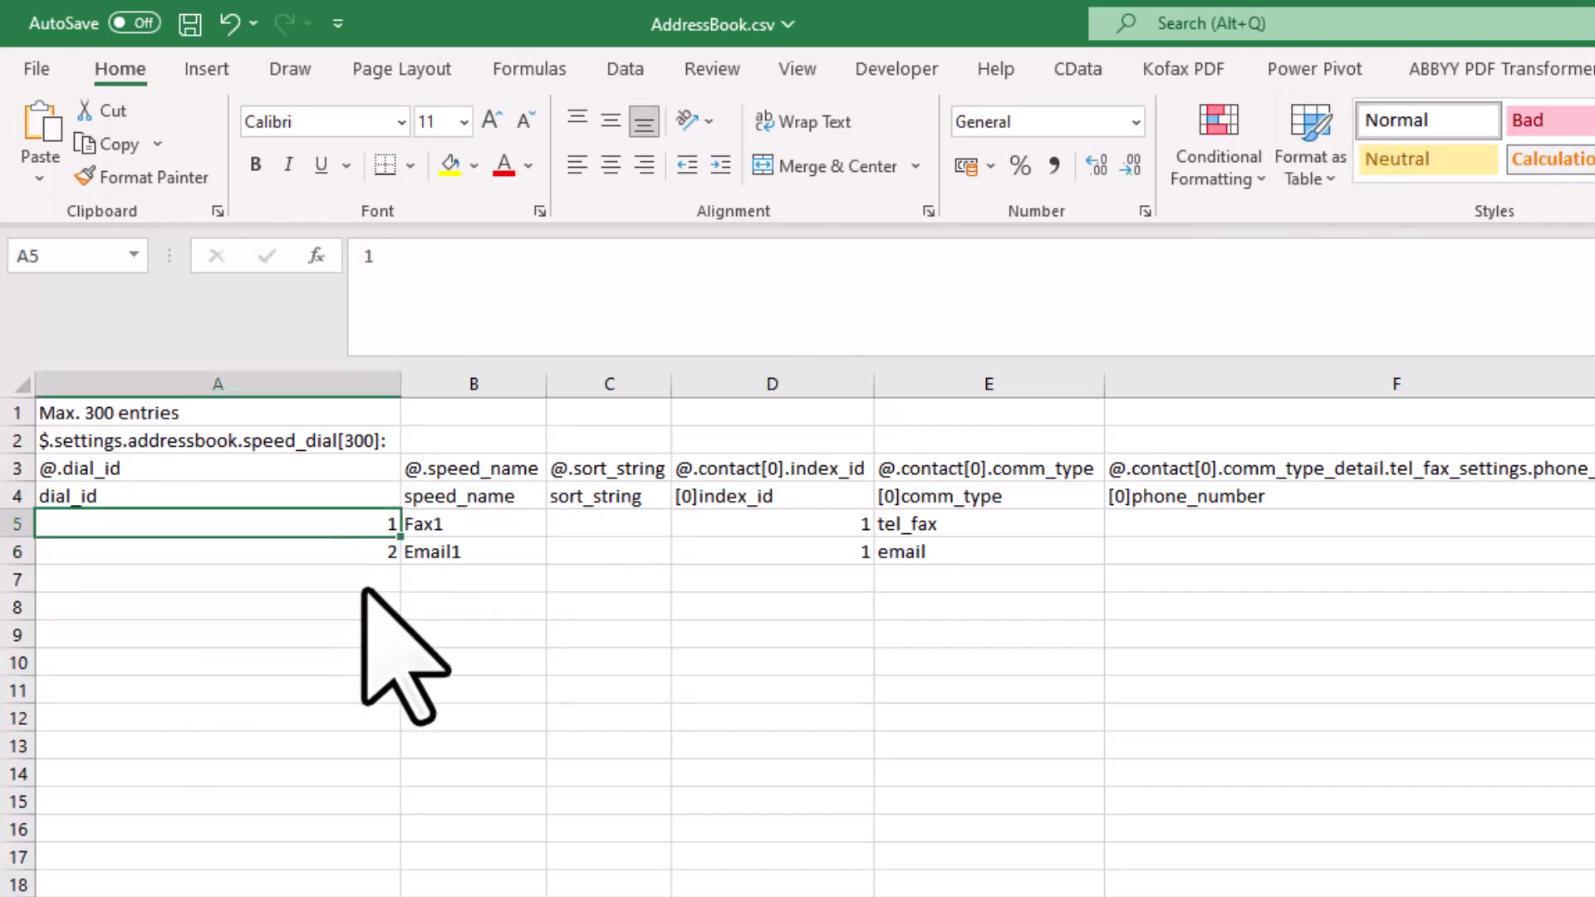
pyautogui.click(347, 579)
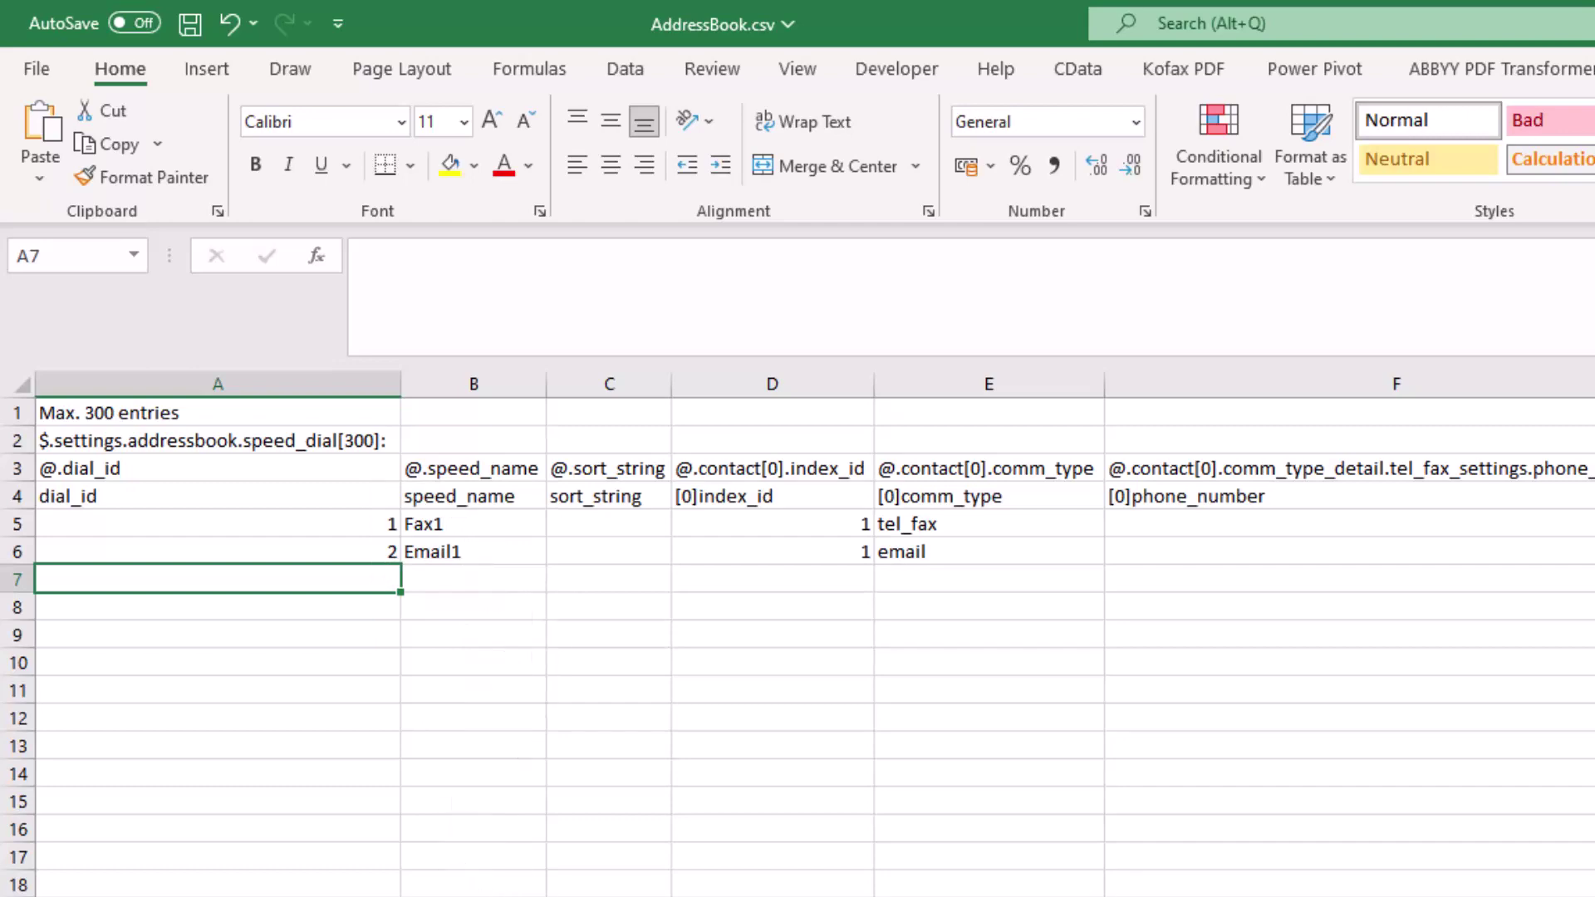
pyautogui.hotkey('alt', 'Tab')
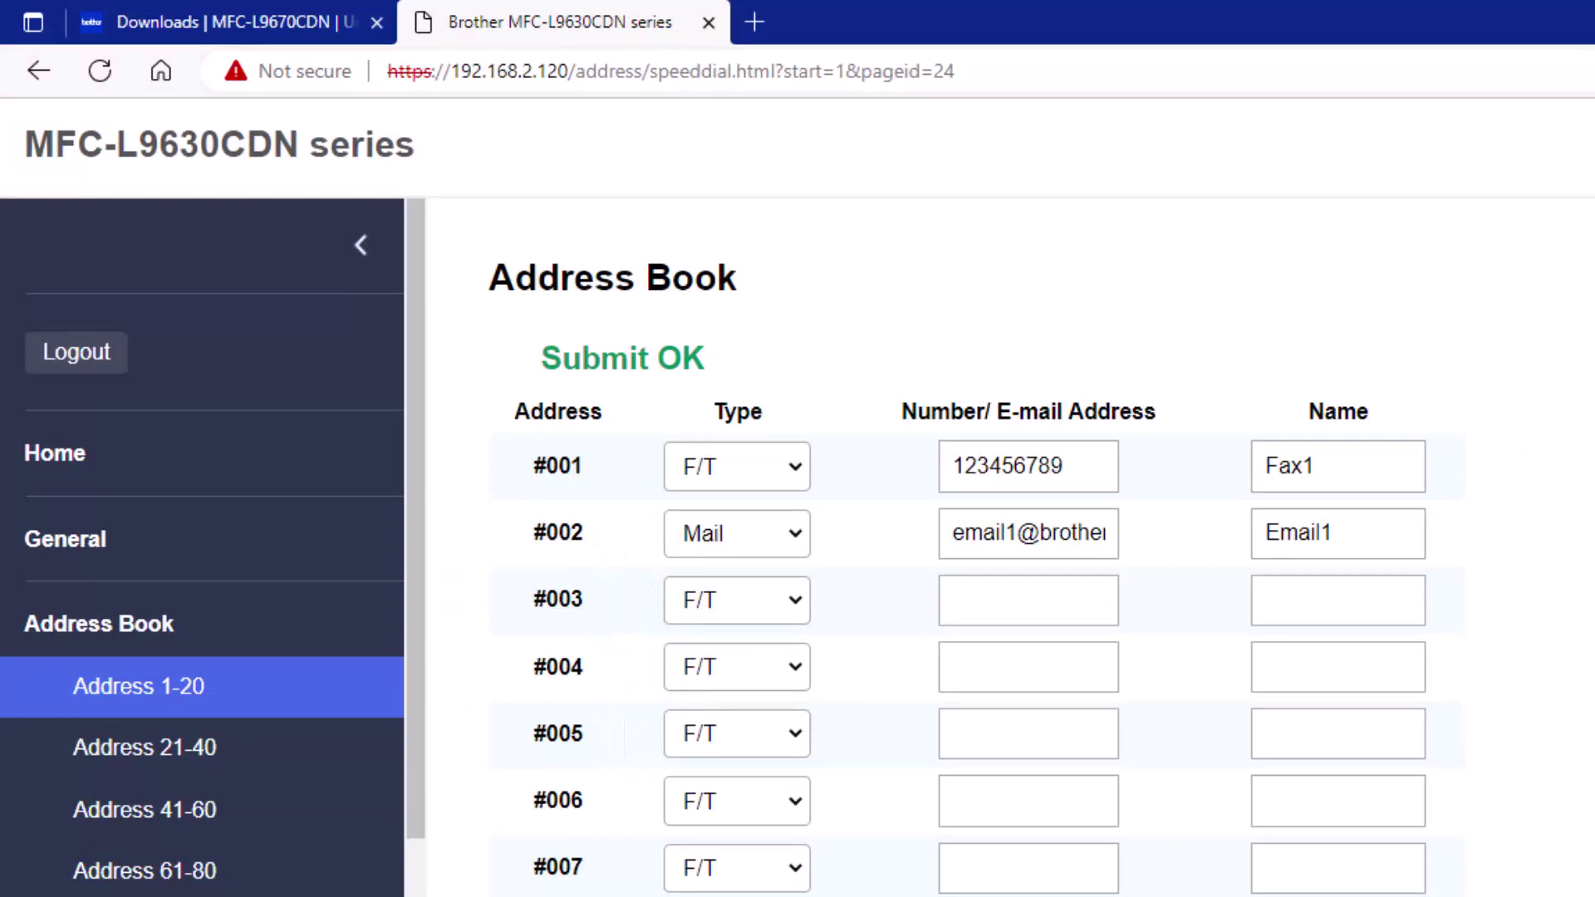
pyautogui.hotkey('alt', 'Tab')
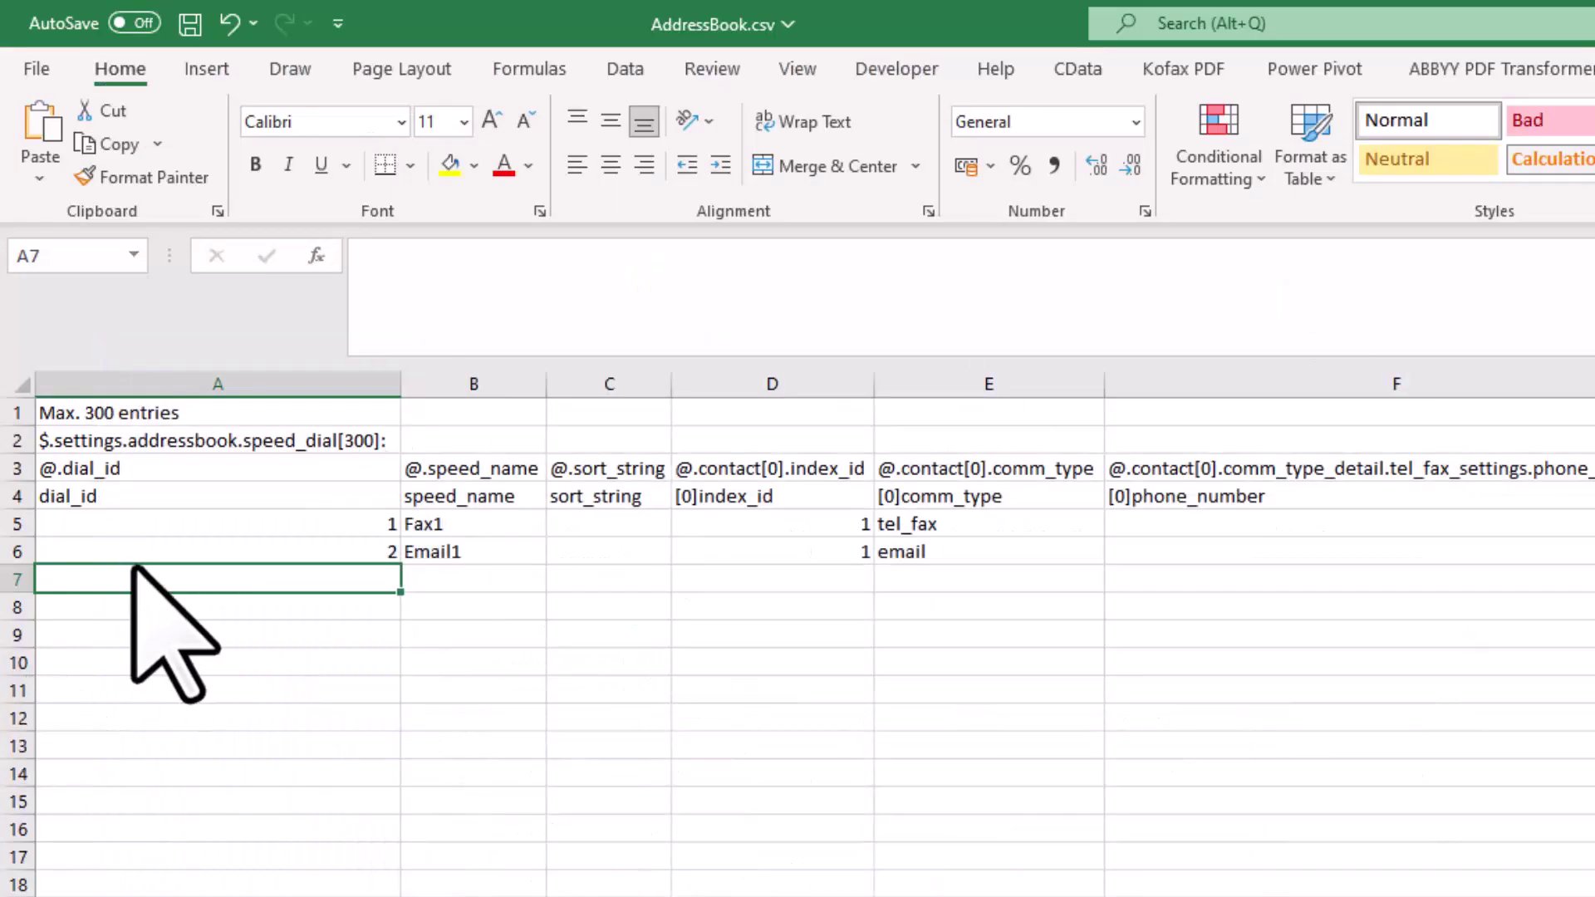
pyautogui.write('3')
pyautogui.press('Return')
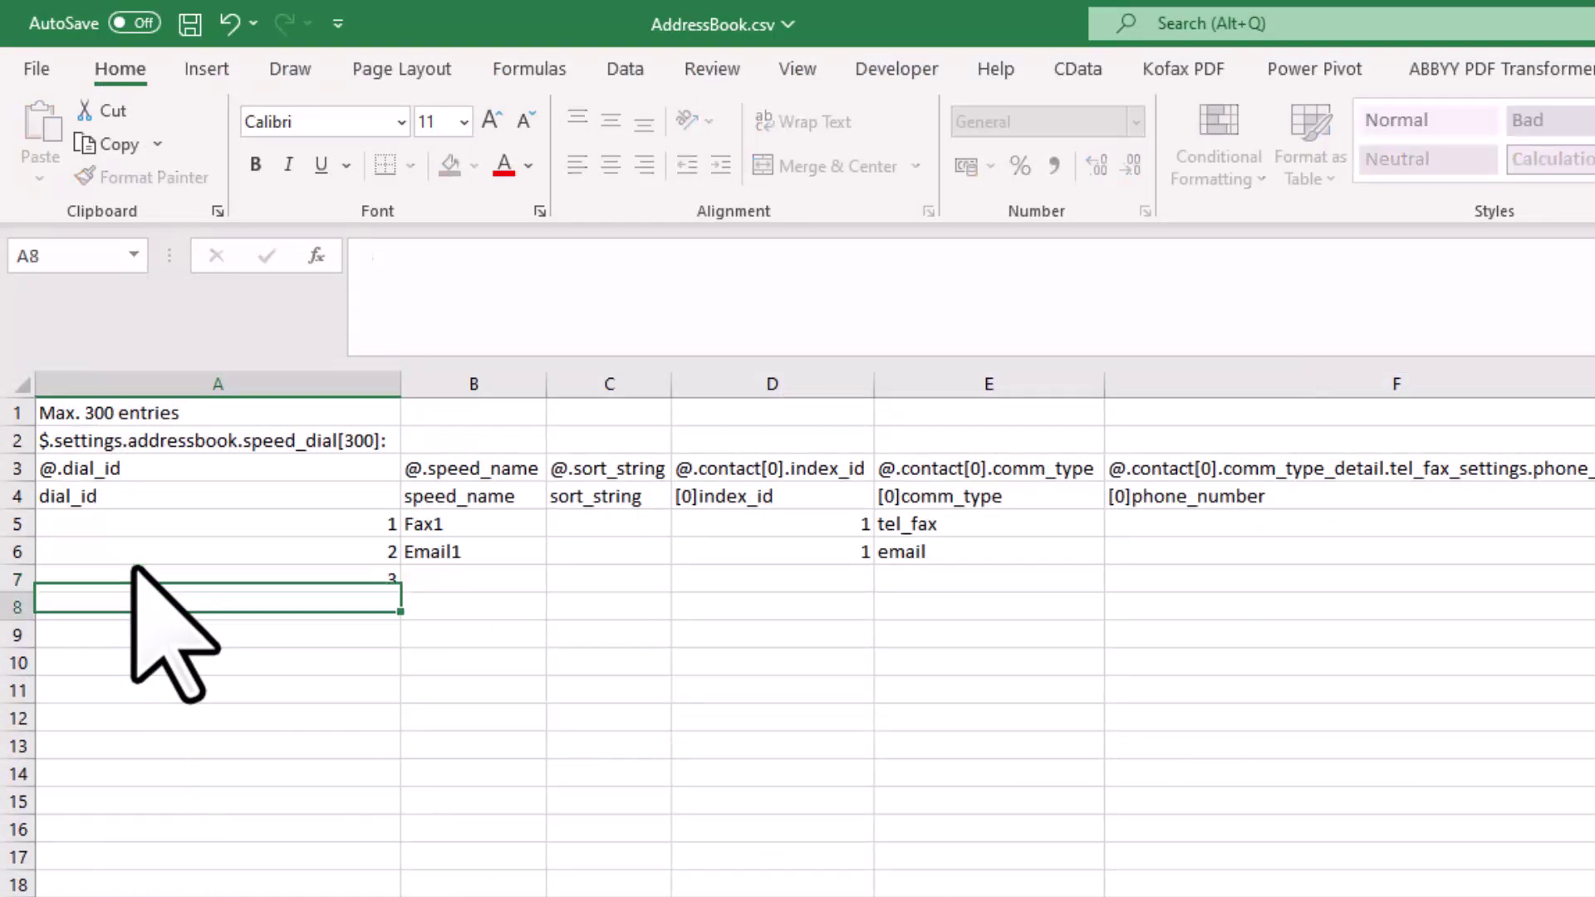
pyautogui.write('4')
pyautogui.press('Return')
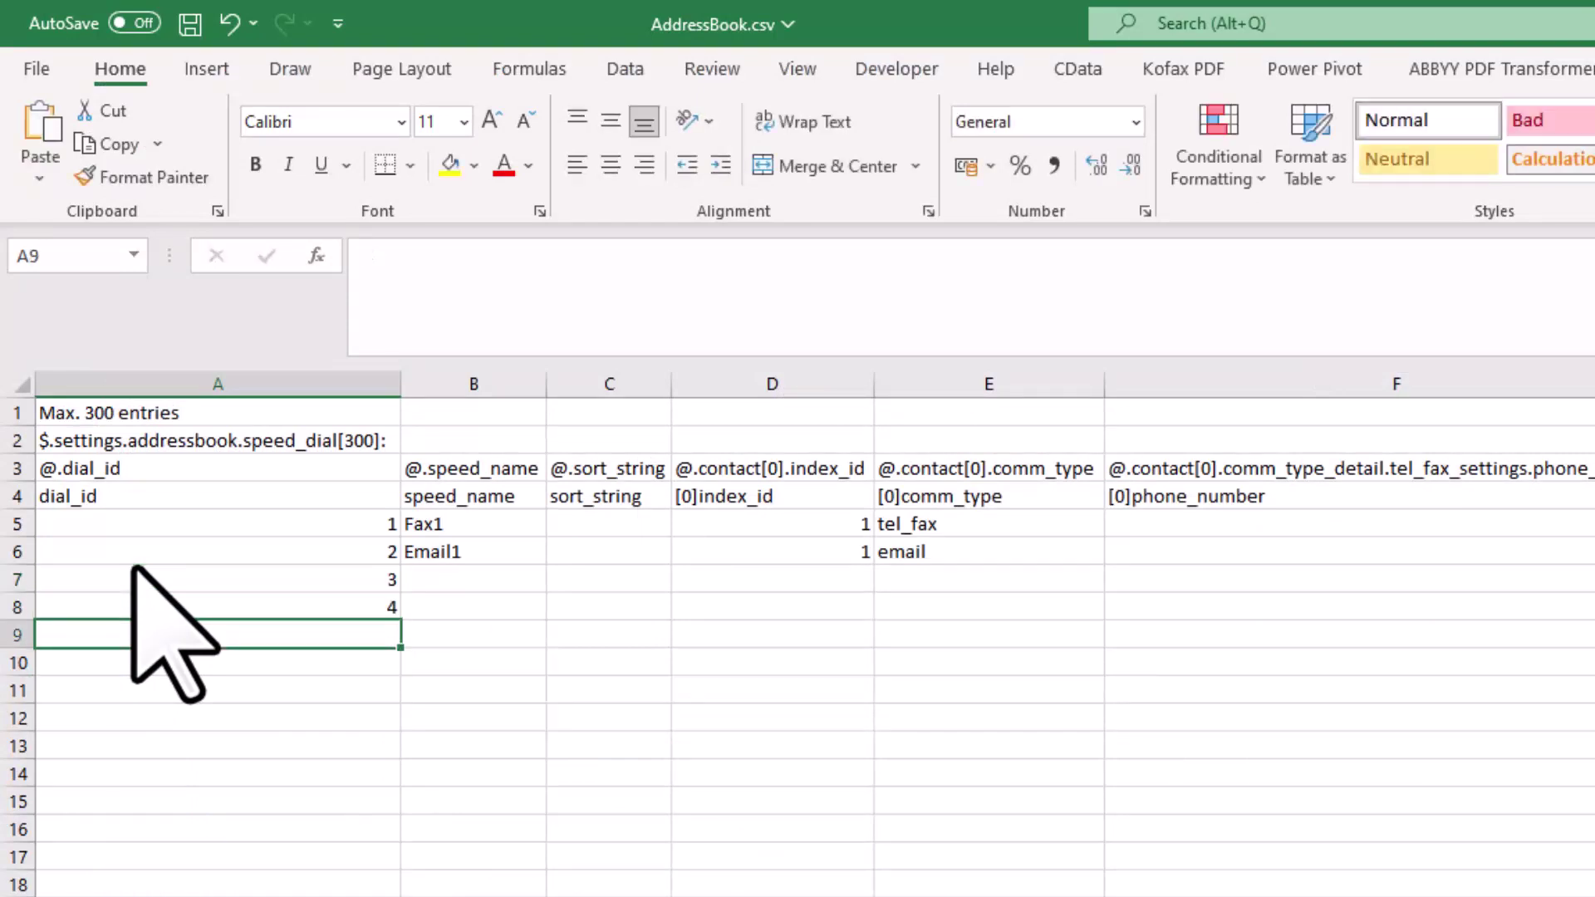
# Enter speed names Fax2 and Email2 in cells B7 and B8
pyautogui.press('Up')
pyautogui.press('Up')
pyautogui.press('Up')
pyautogui.press('Right')
pyautogui.press('Up')
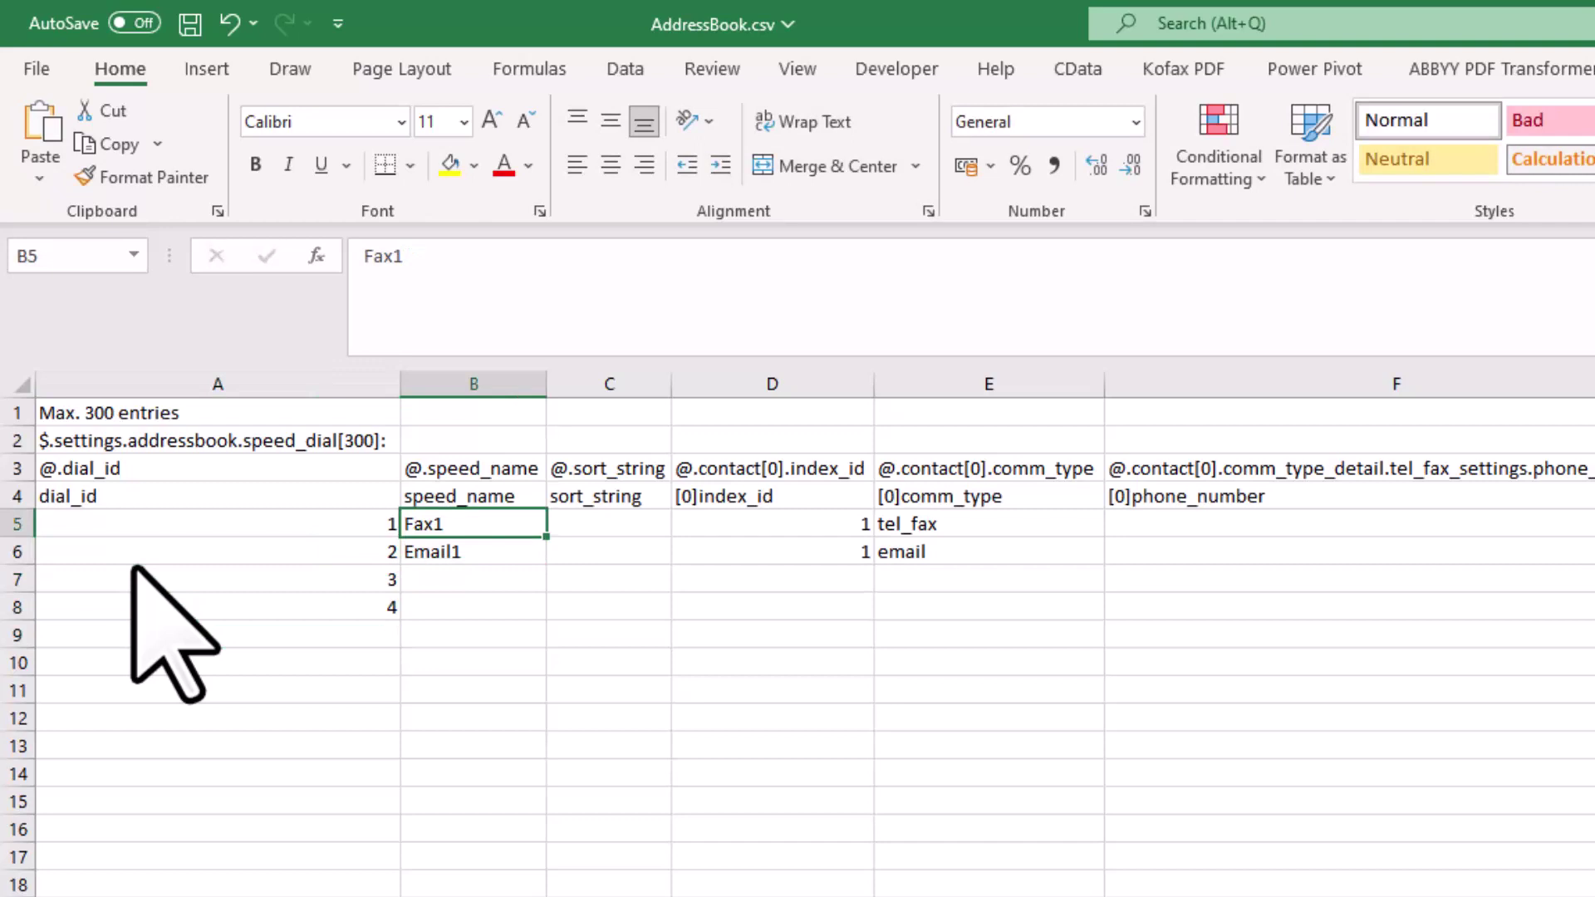
pyautogui.press('Down')
pyautogui.press('Down')
pyautogui.write('F')
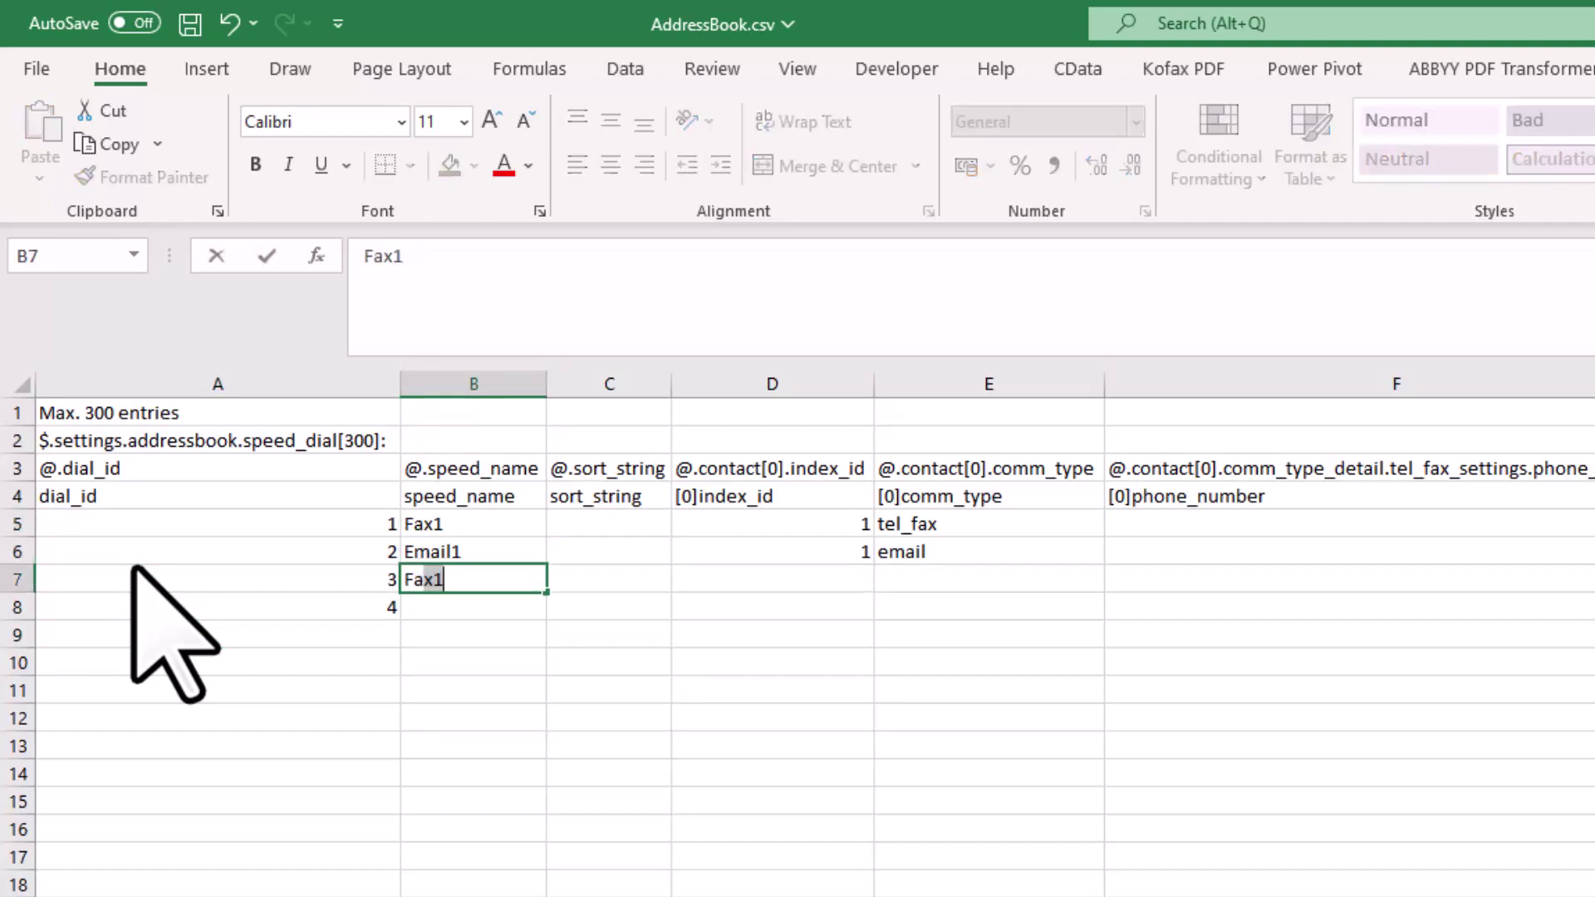
pyautogui.write('ax2')
pyautogui.press('Return')
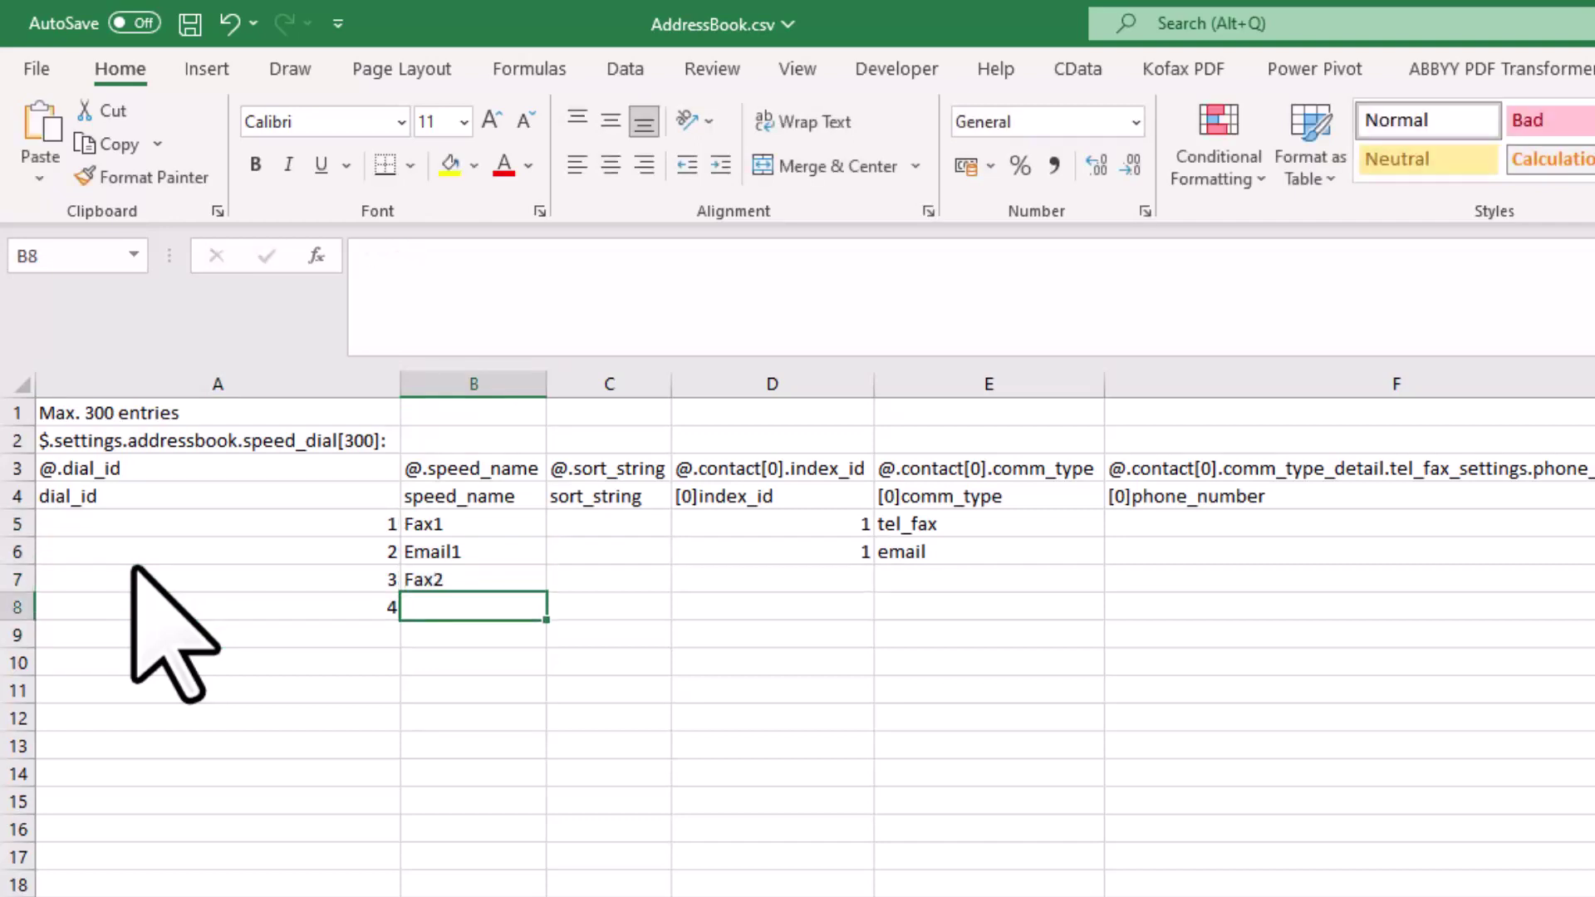
pyautogui.write('Email2')
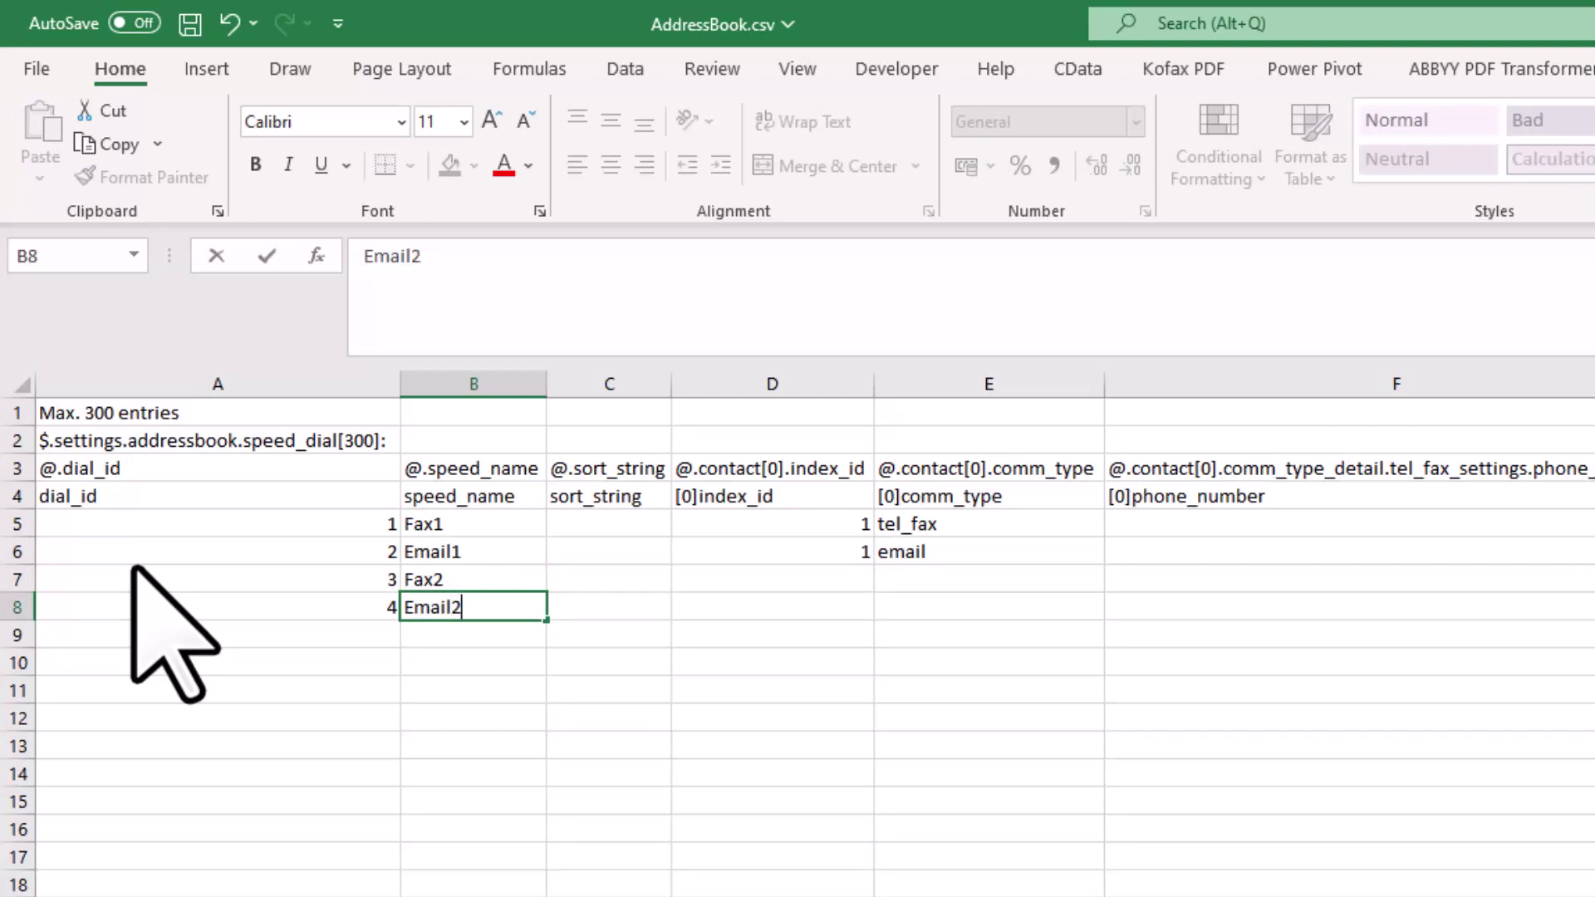
pyautogui.press('Return')
pyautogui.press('Up')
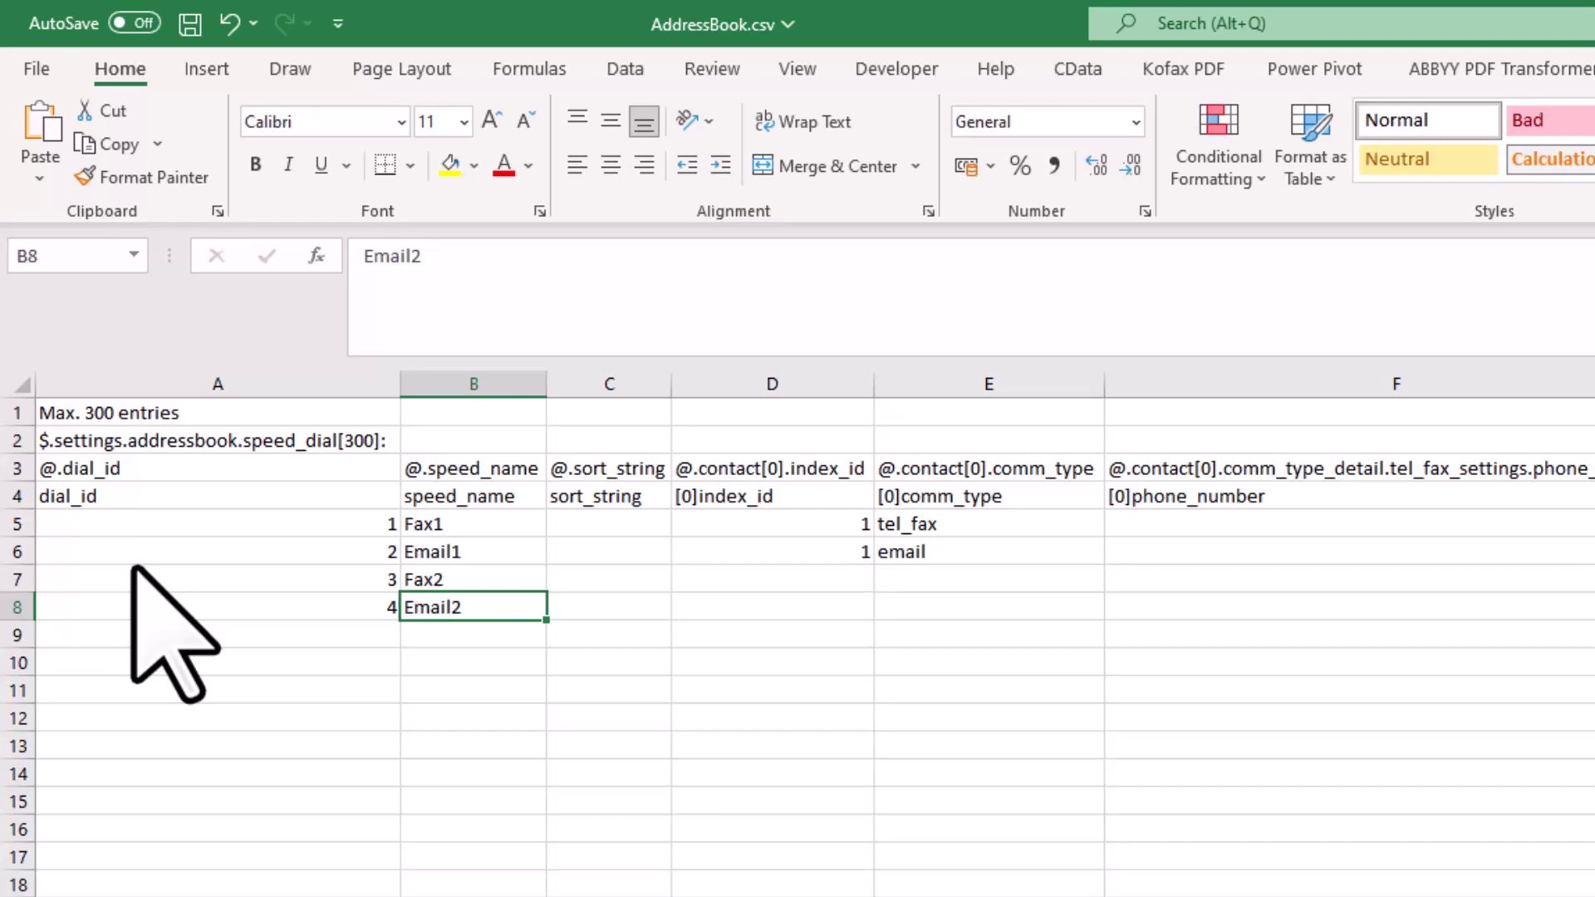
# Give the new rows index_id 1 in column D
pyautogui.press('Right')
pyautogui.press('Right')
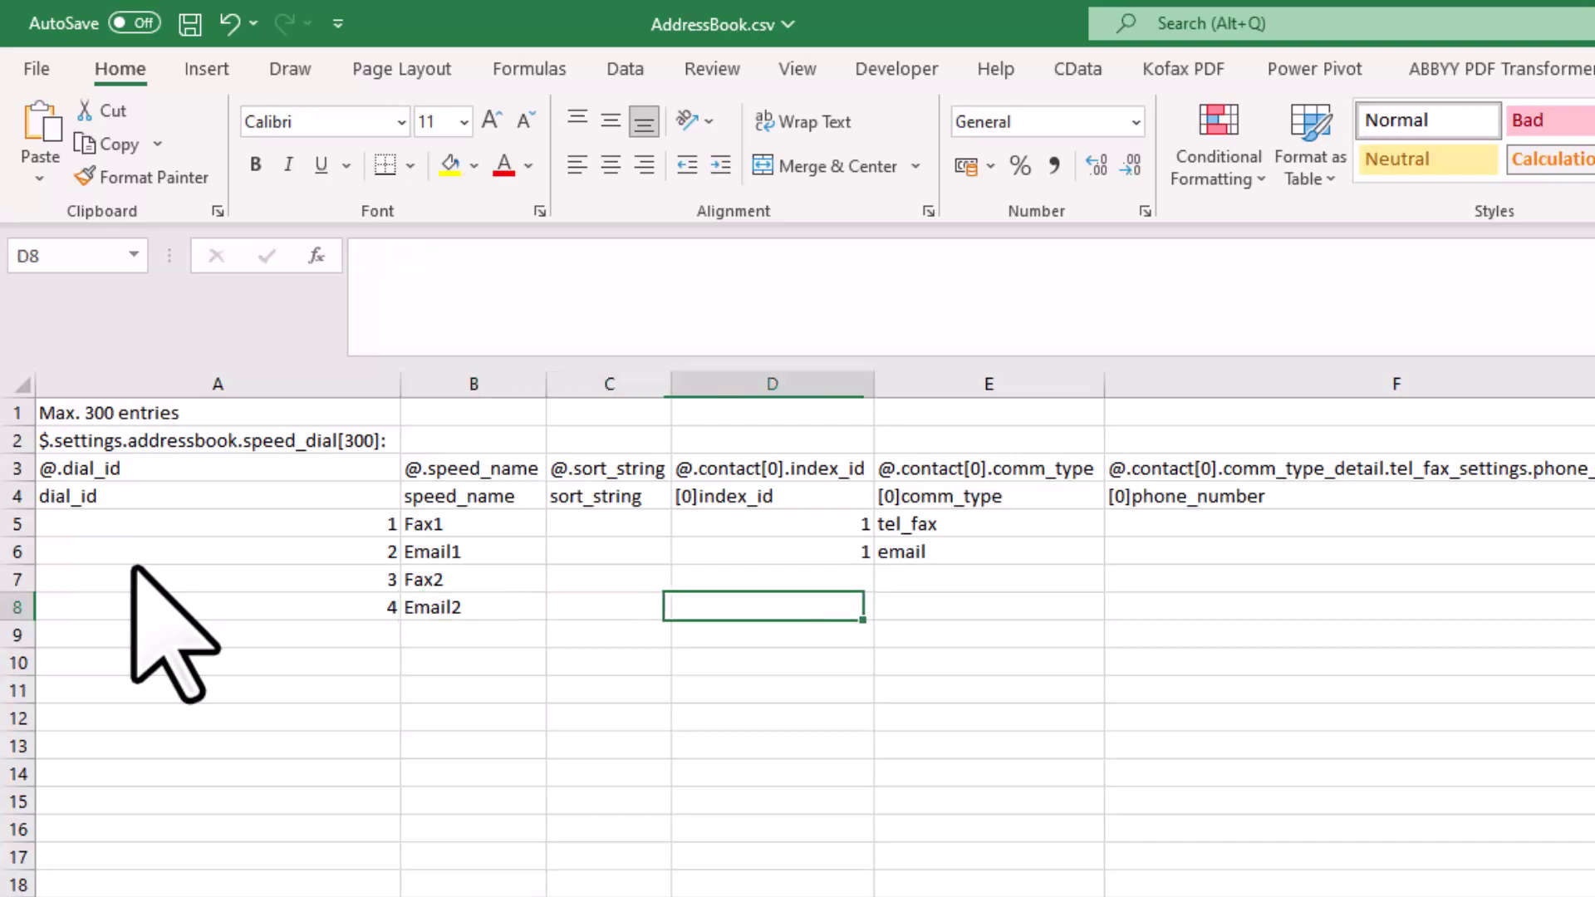
pyautogui.press('Right')
pyautogui.press('Left')
pyautogui.press('Up')
pyautogui.press('Up')
pyautogui.press('Up')
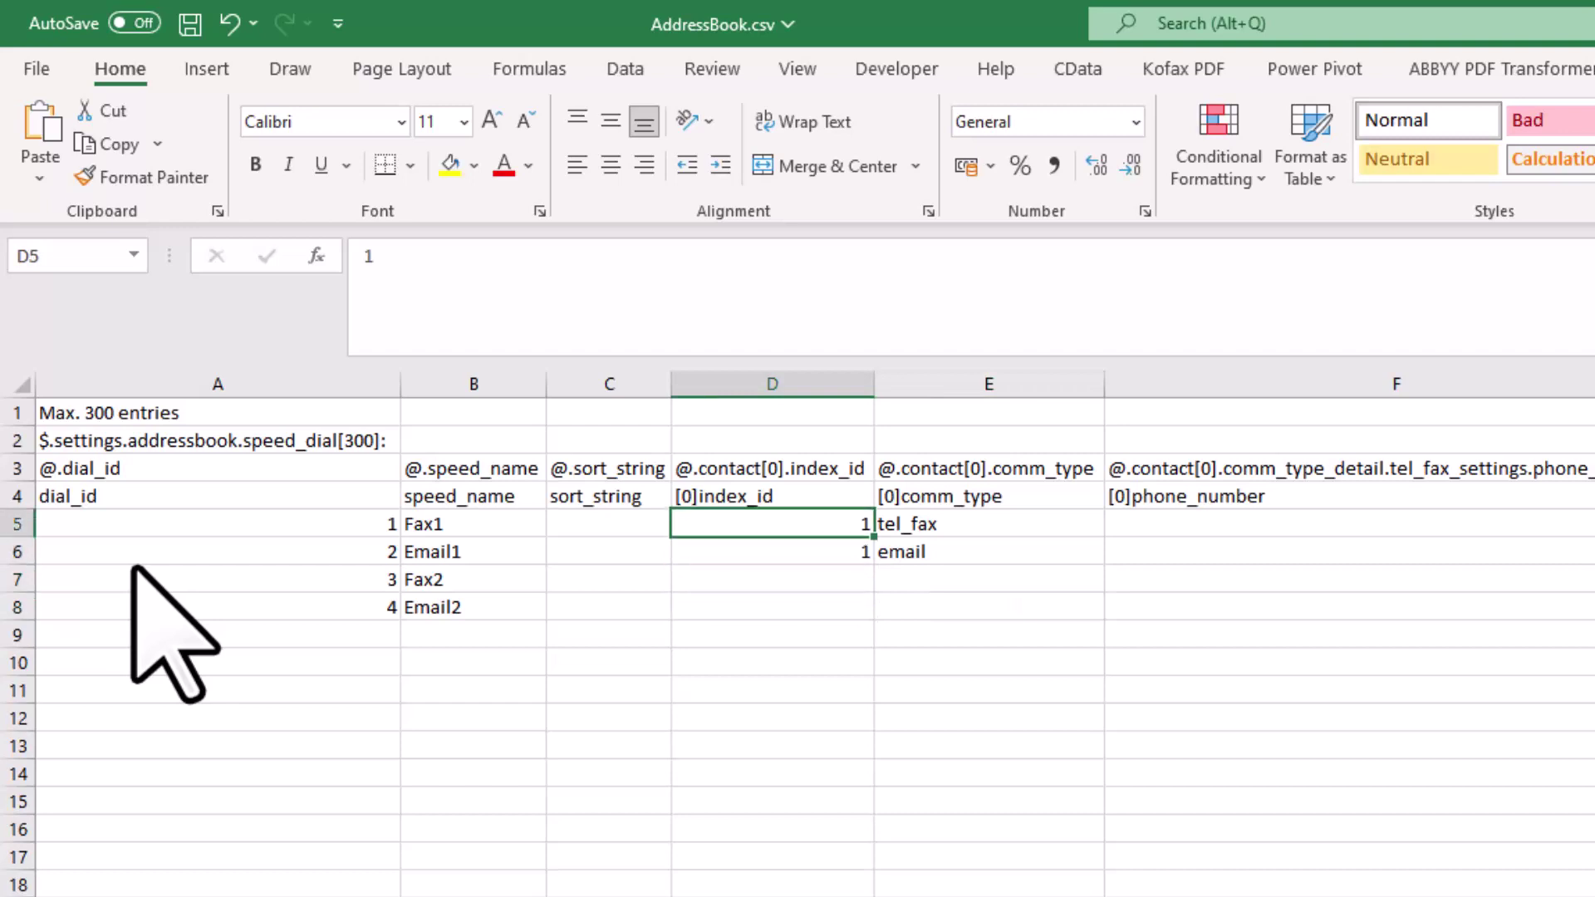
pyautogui.press('Down')
pyautogui.press('Down')
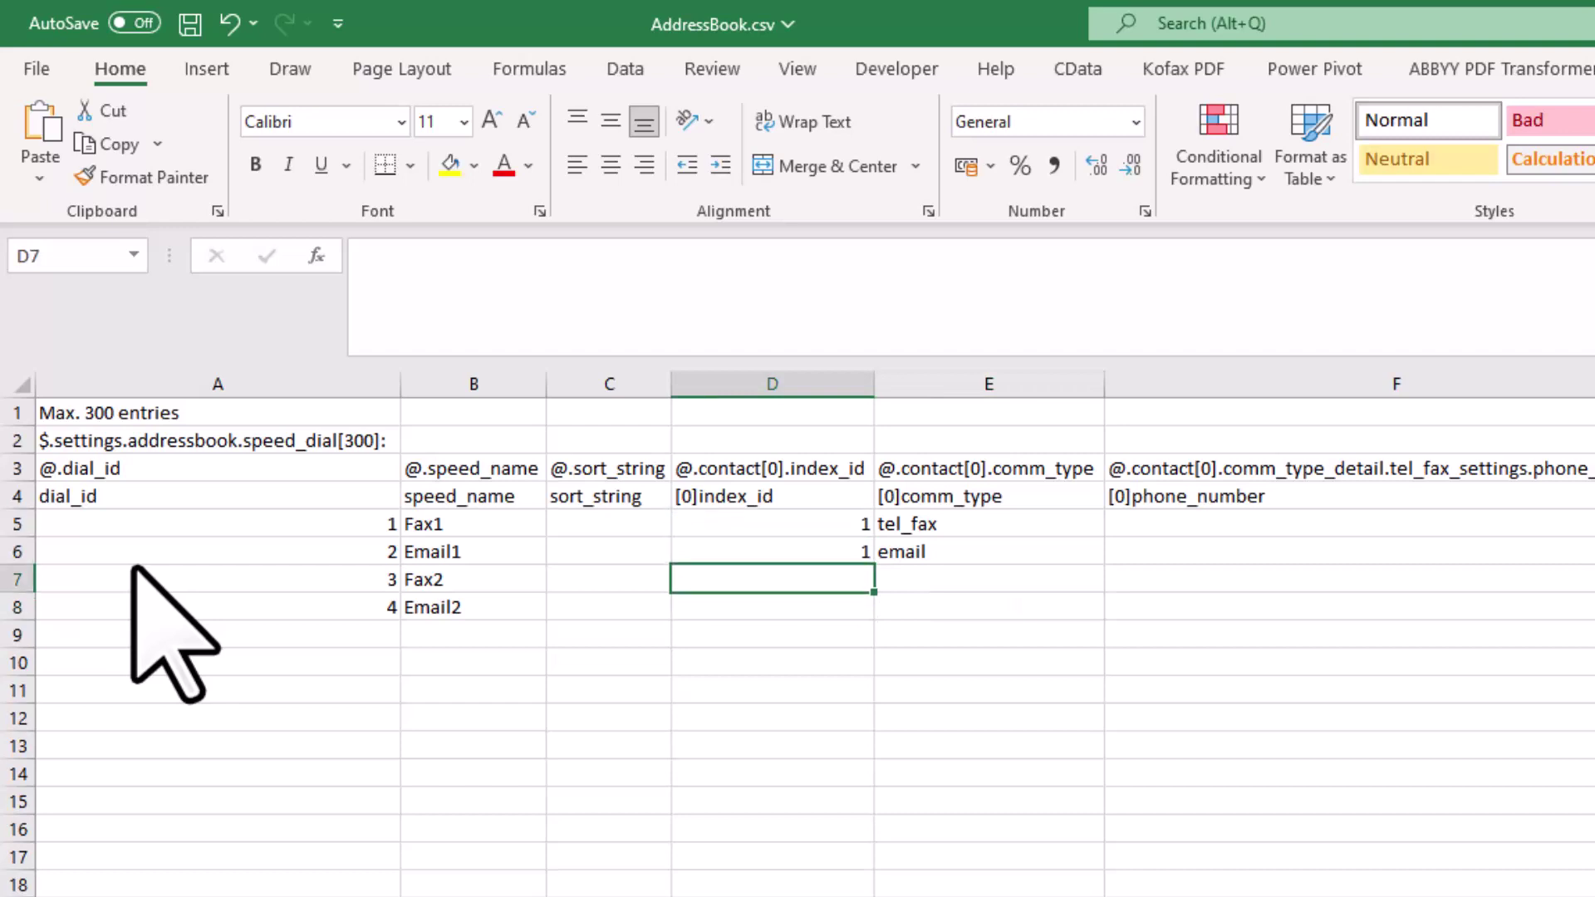
pyautogui.write('1')
pyautogui.press('Return')
pyautogui.press('Return')
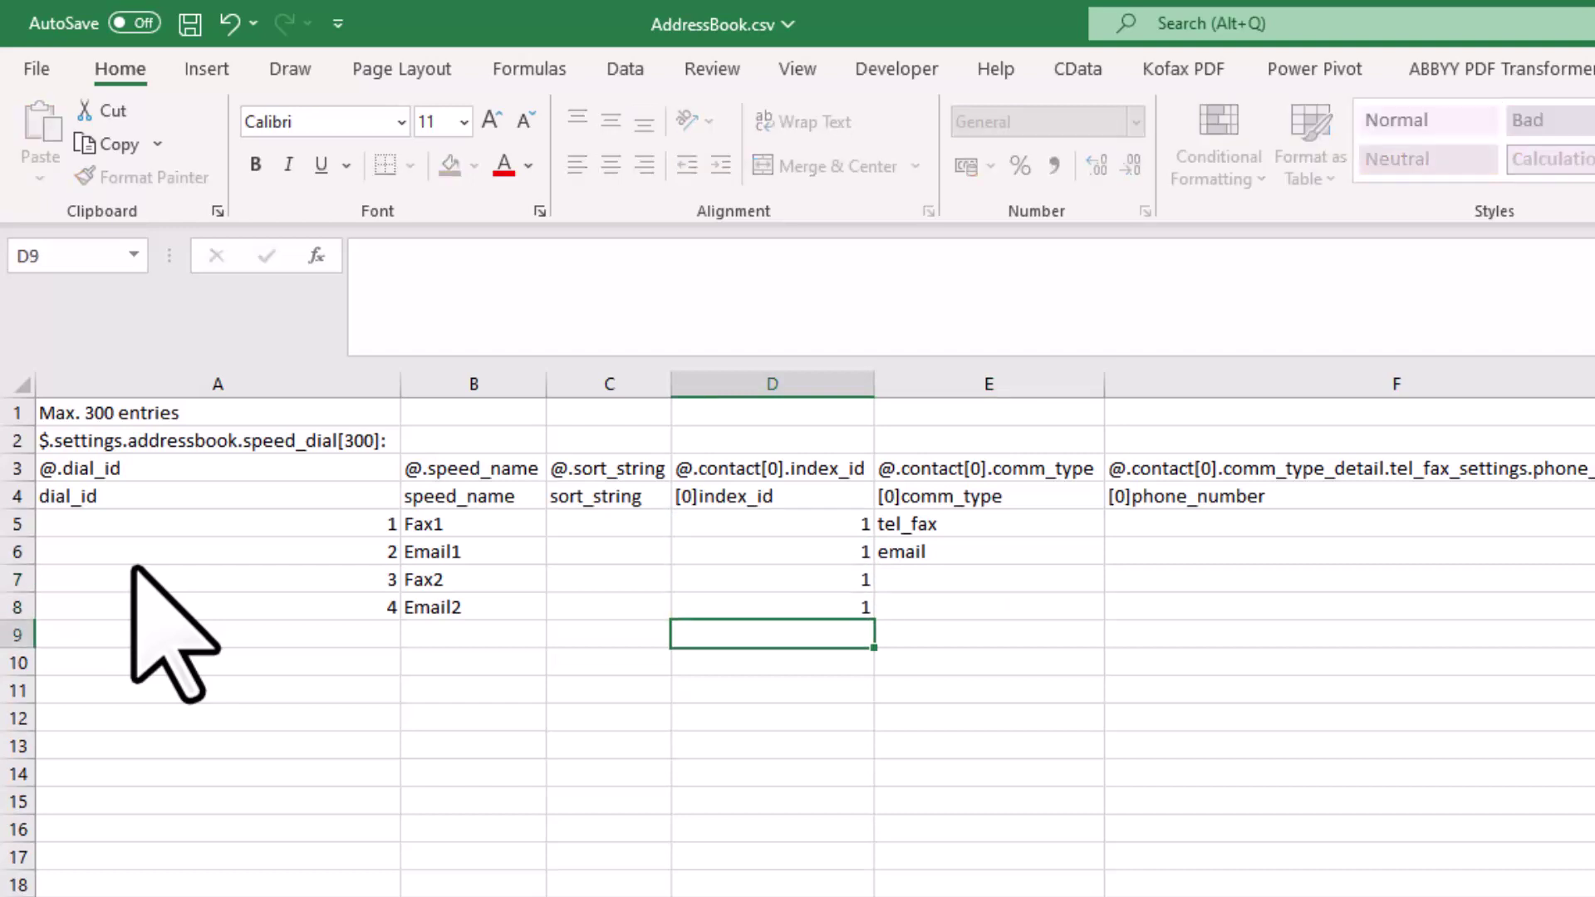
pyautogui.press('Up')
pyautogui.press('Up')
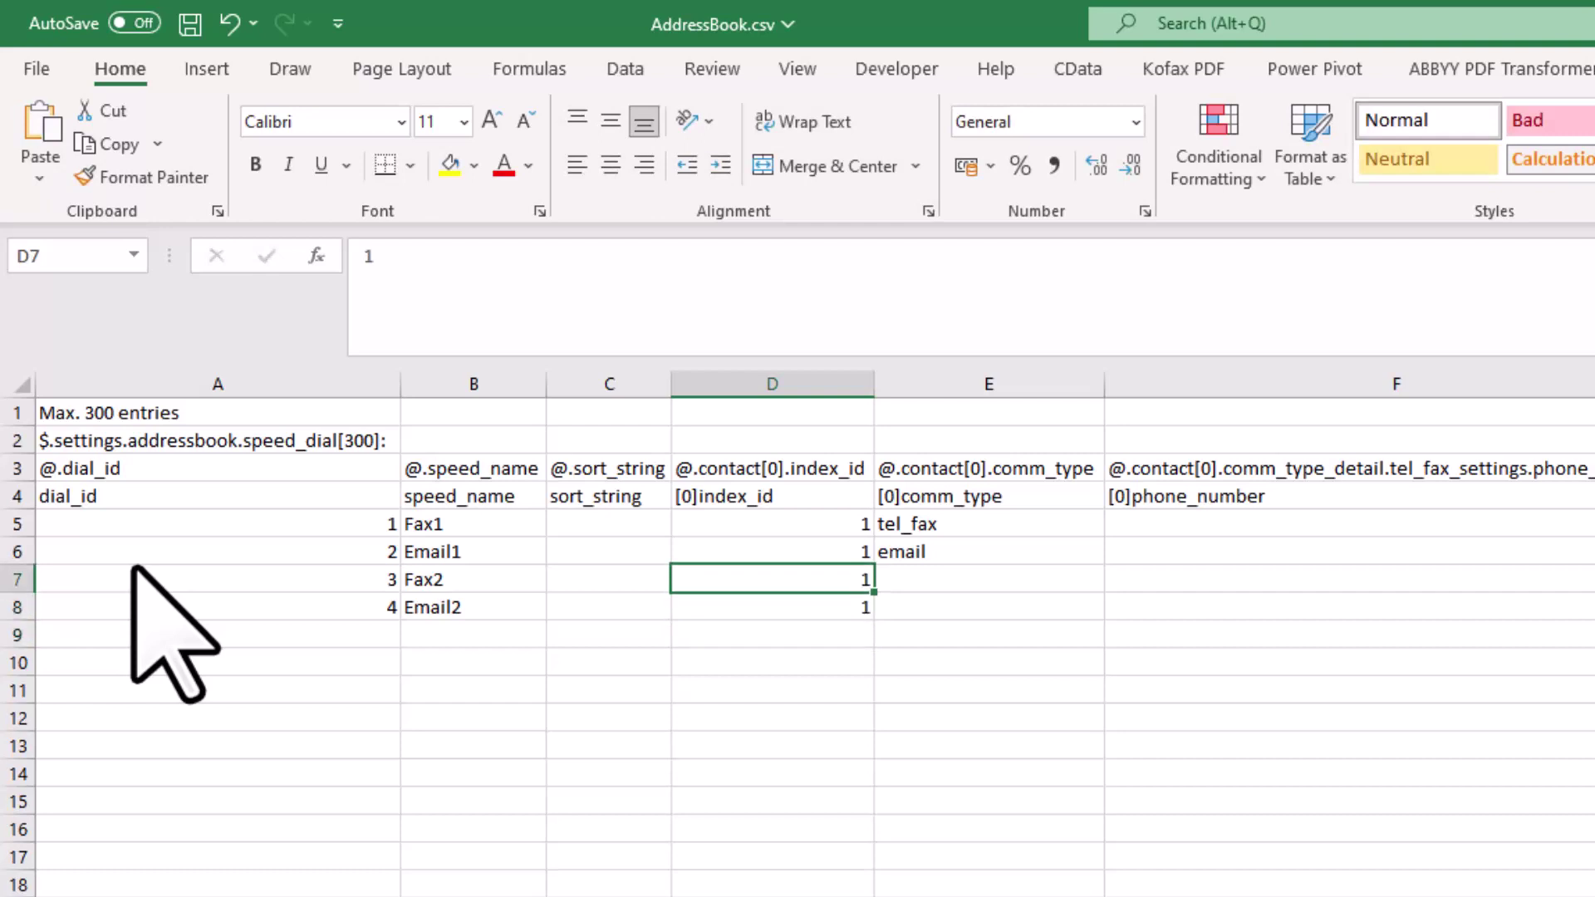
pyautogui.press('Right')
pyautogui.press('Up')
pyautogui.press('Up')
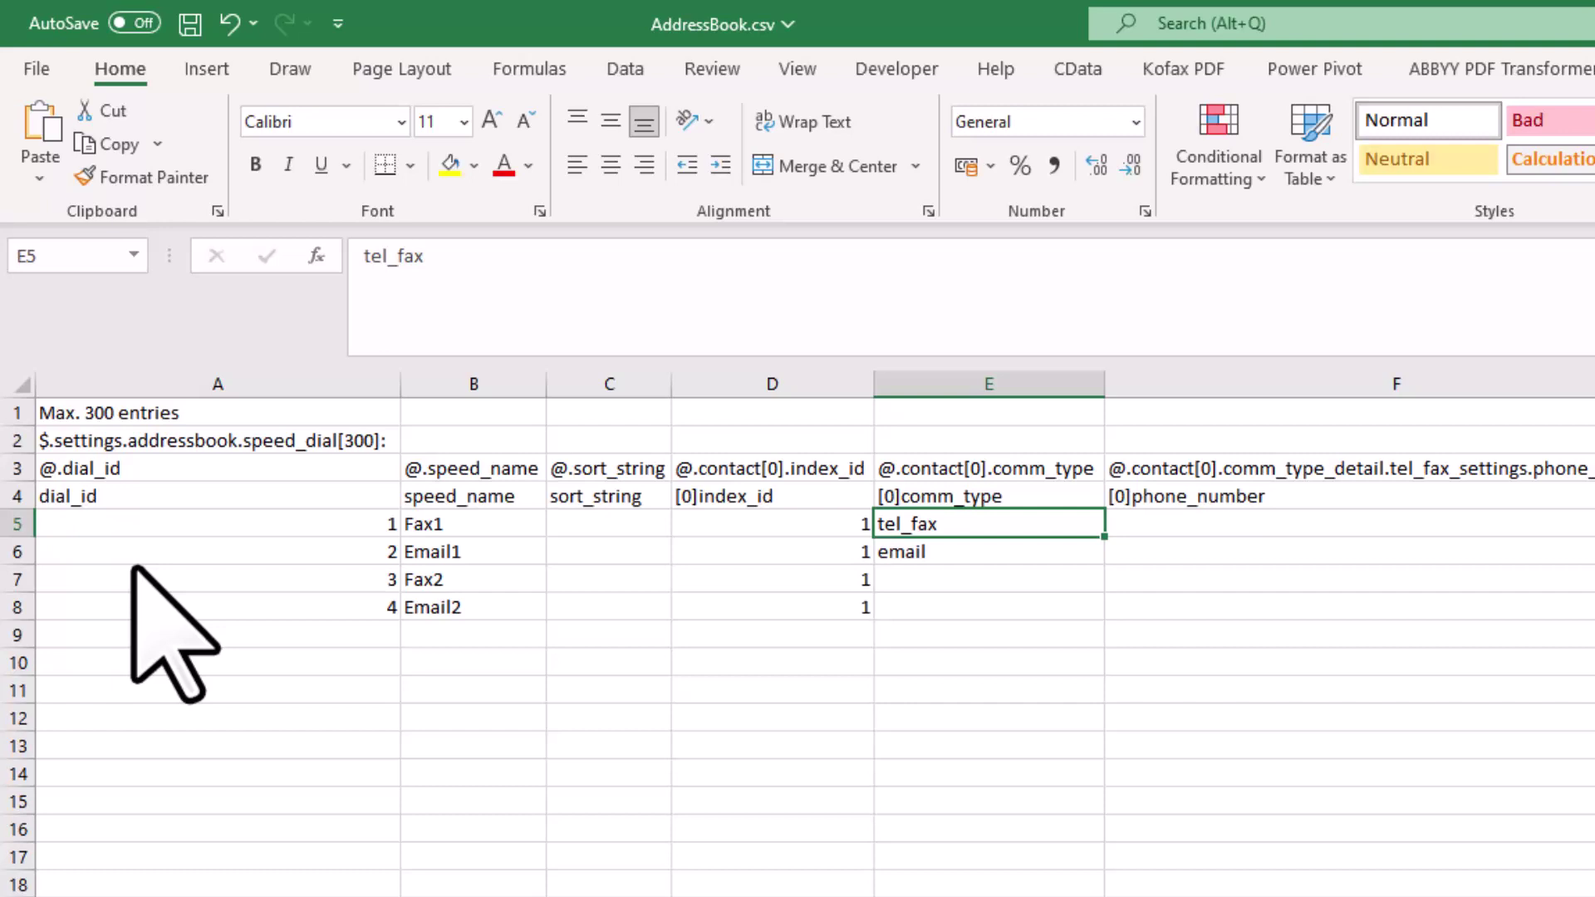
# Copy tel_fax from E5 into E7 and email from E6 into E8
pyautogui.hotkey('ctrl', 'c')
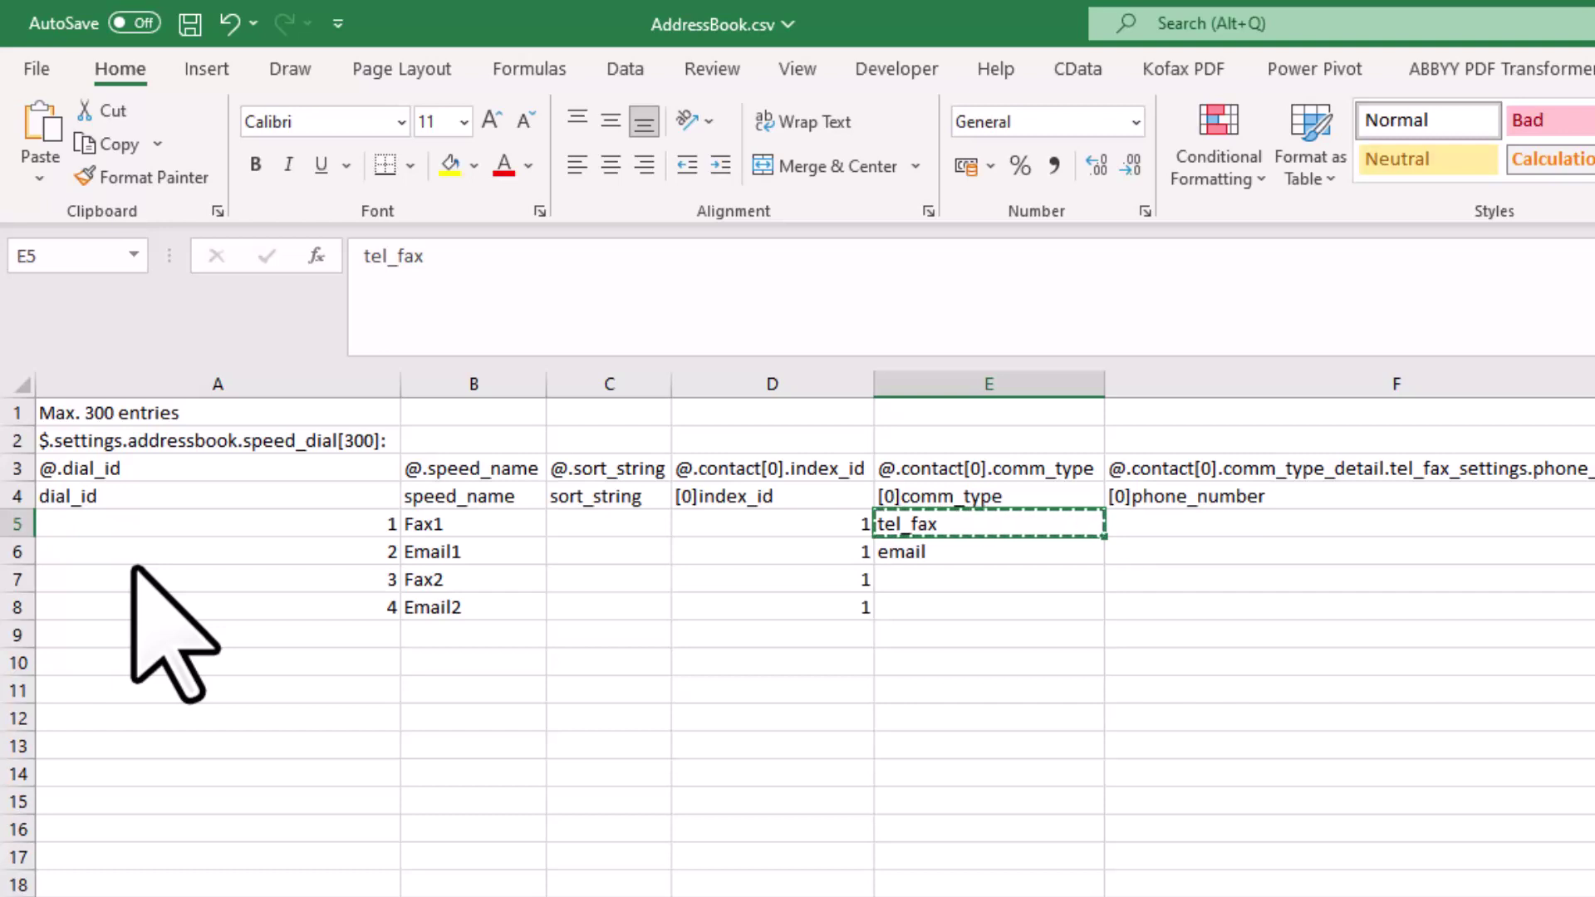
pyautogui.press('Down')
pyautogui.press('Down')
pyautogui.hotkey('ctrl', 'v')
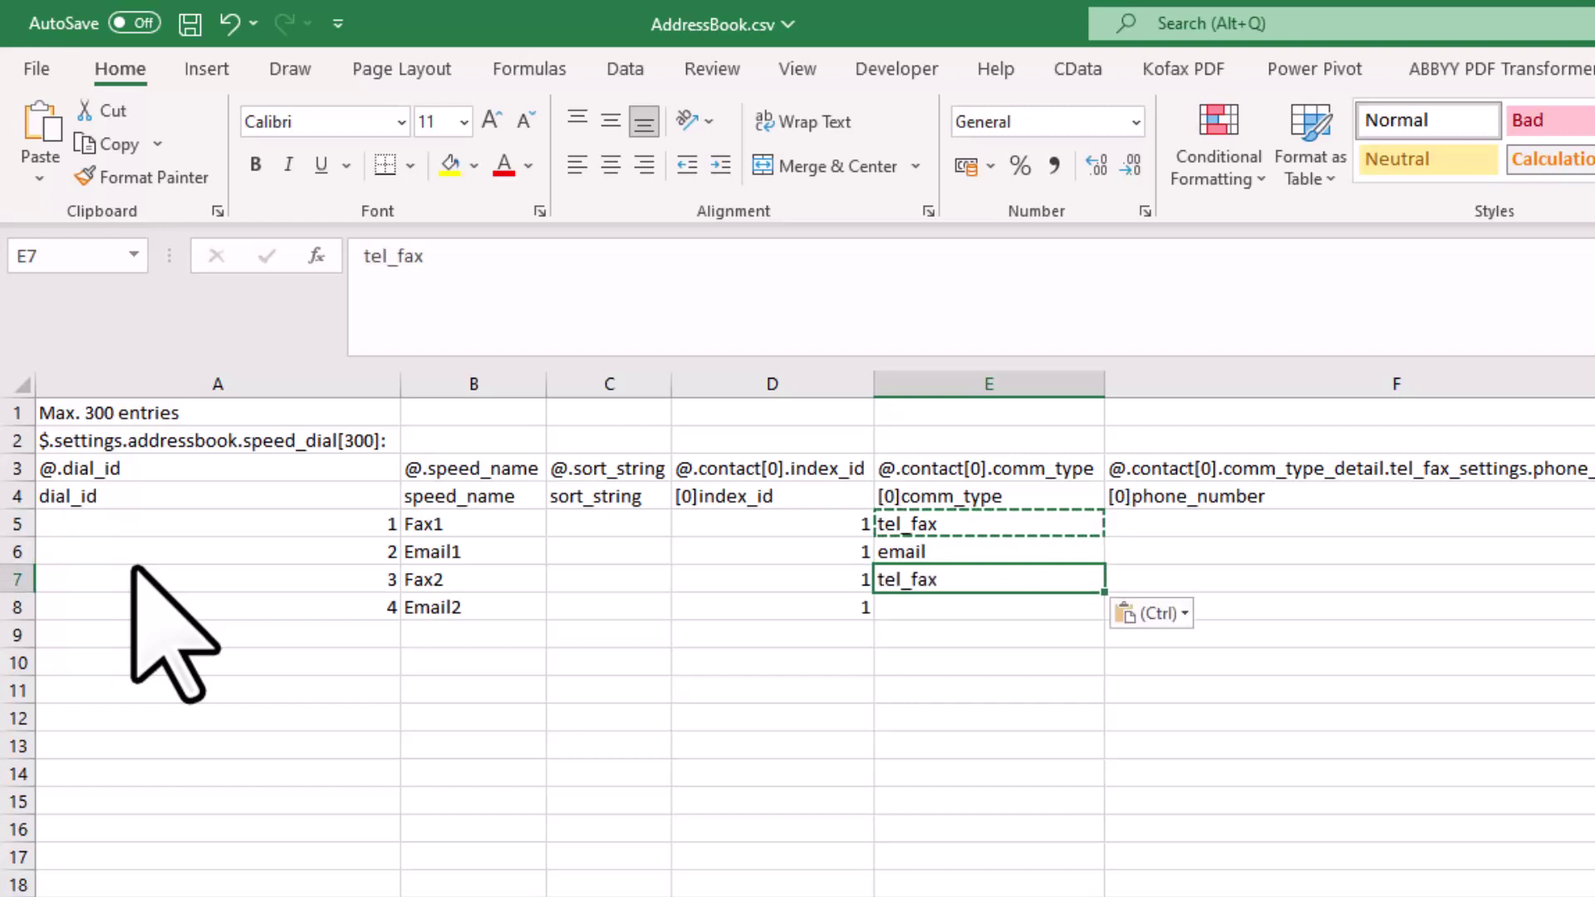
pyautogui.press('Up')
pyautogui.hotkey('ctrl', 'c')
pyautogui.press('Down')
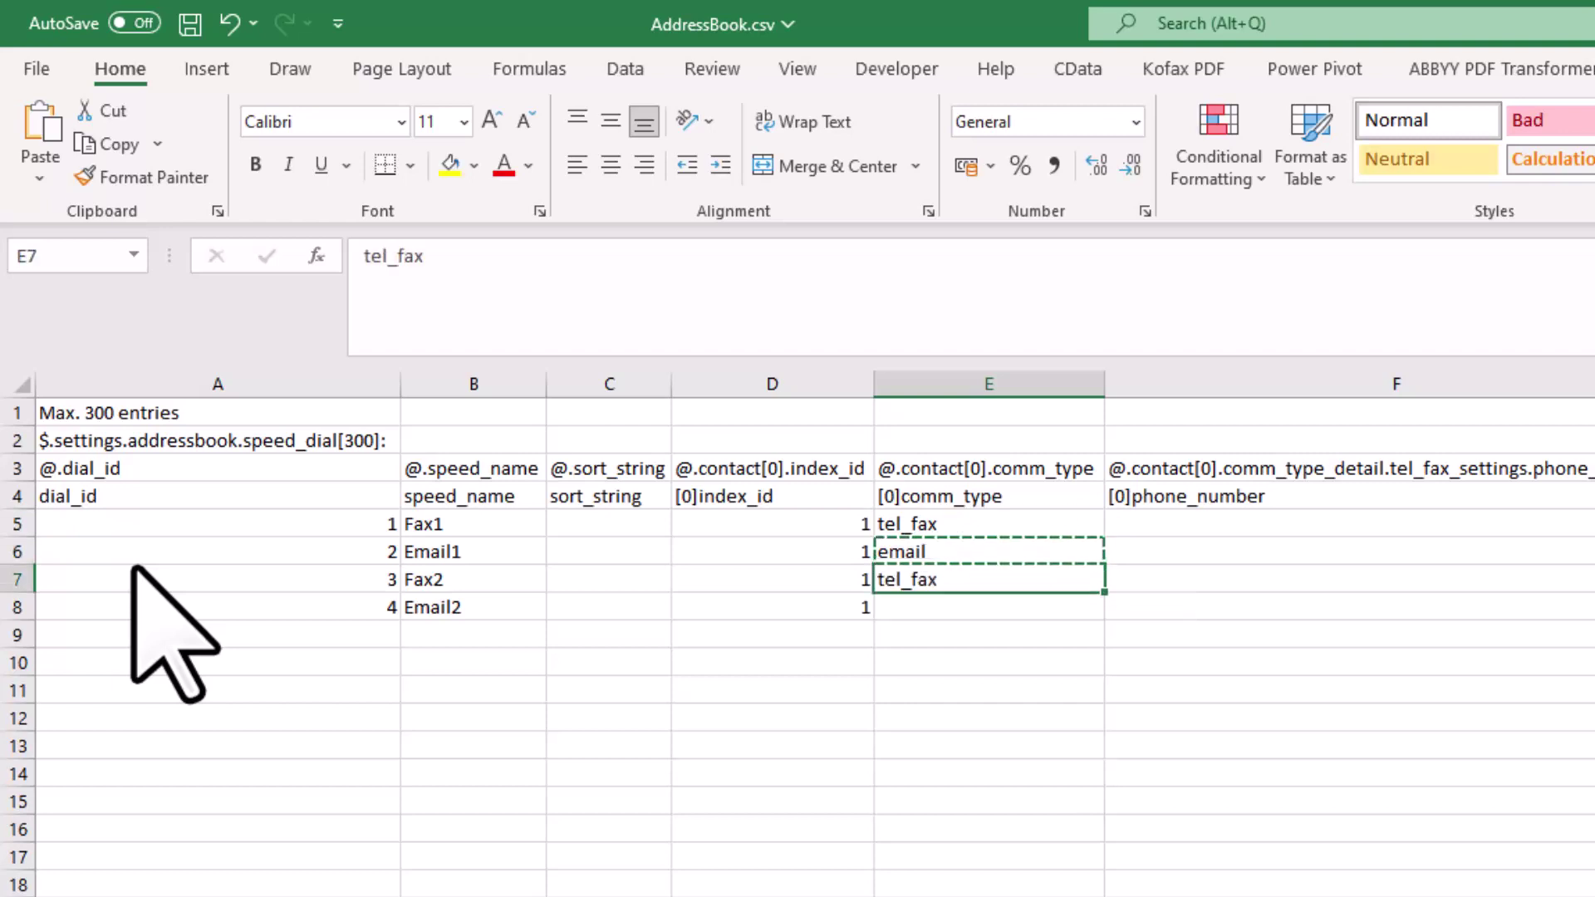
pyautogui.press('Down')
pyautogui.hotkey('ctrl', 'v')
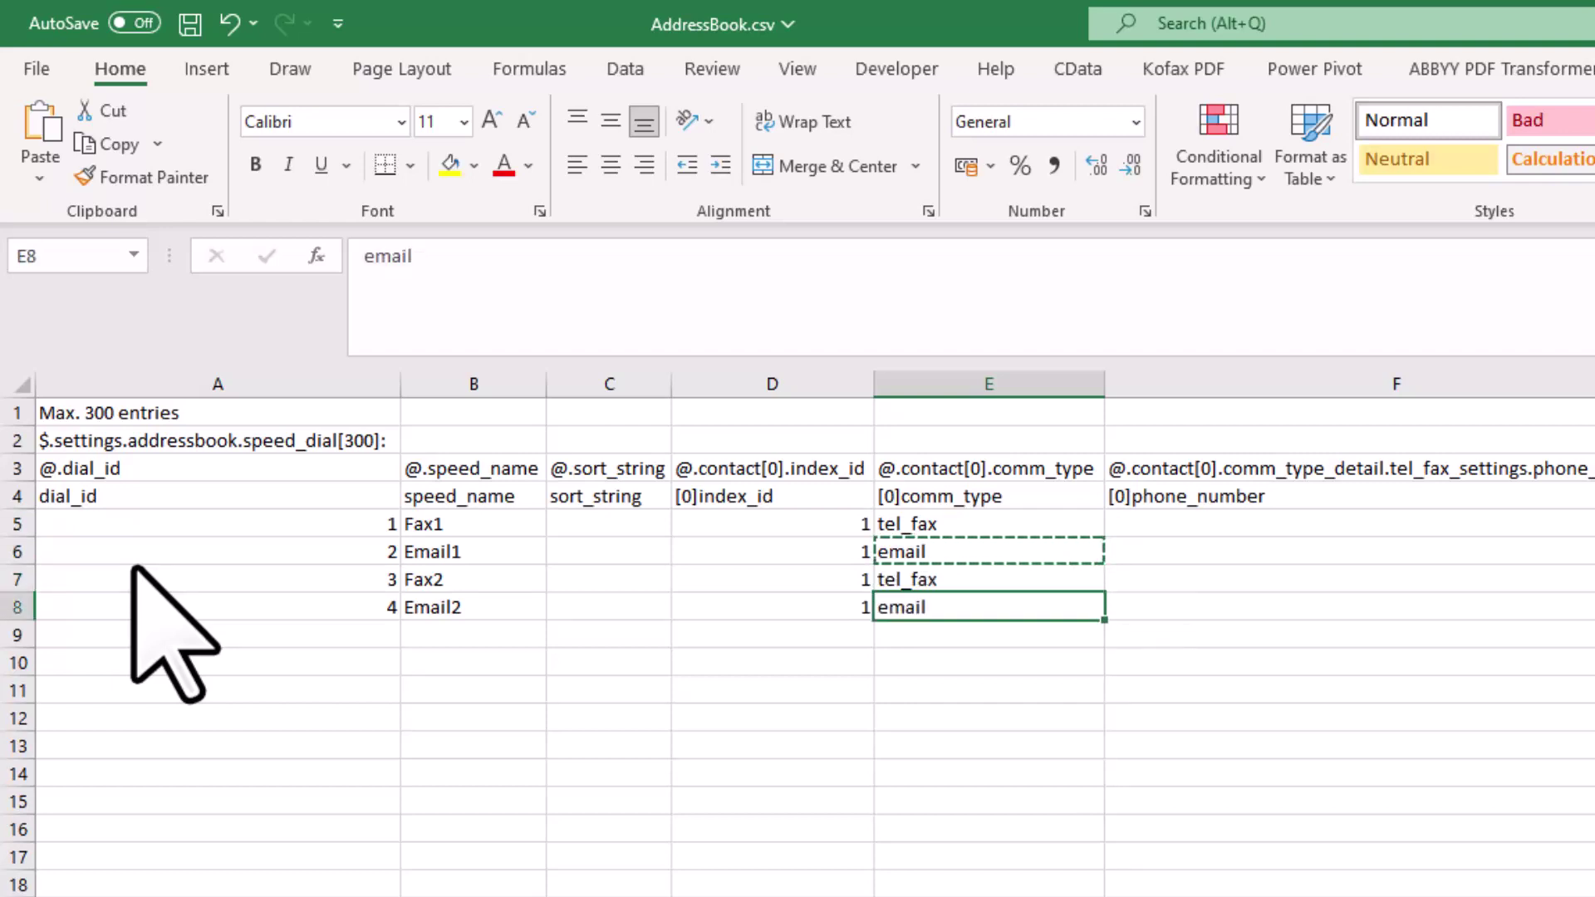
pyautogui.press('Escape')
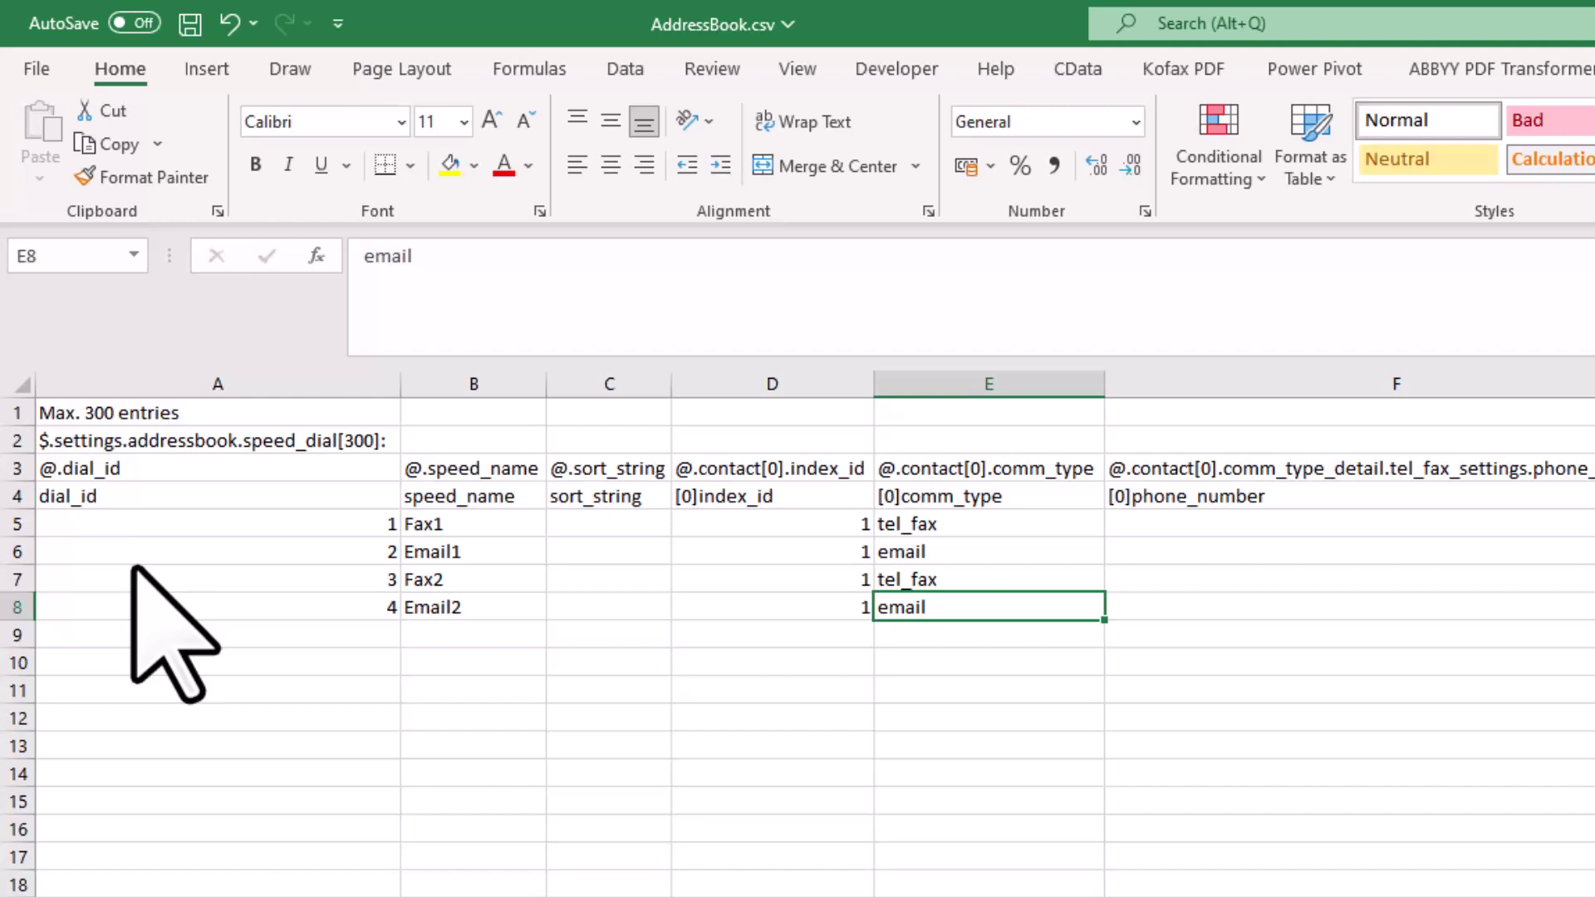
pyautogui.press('Up')
pyautogui.press('Right')
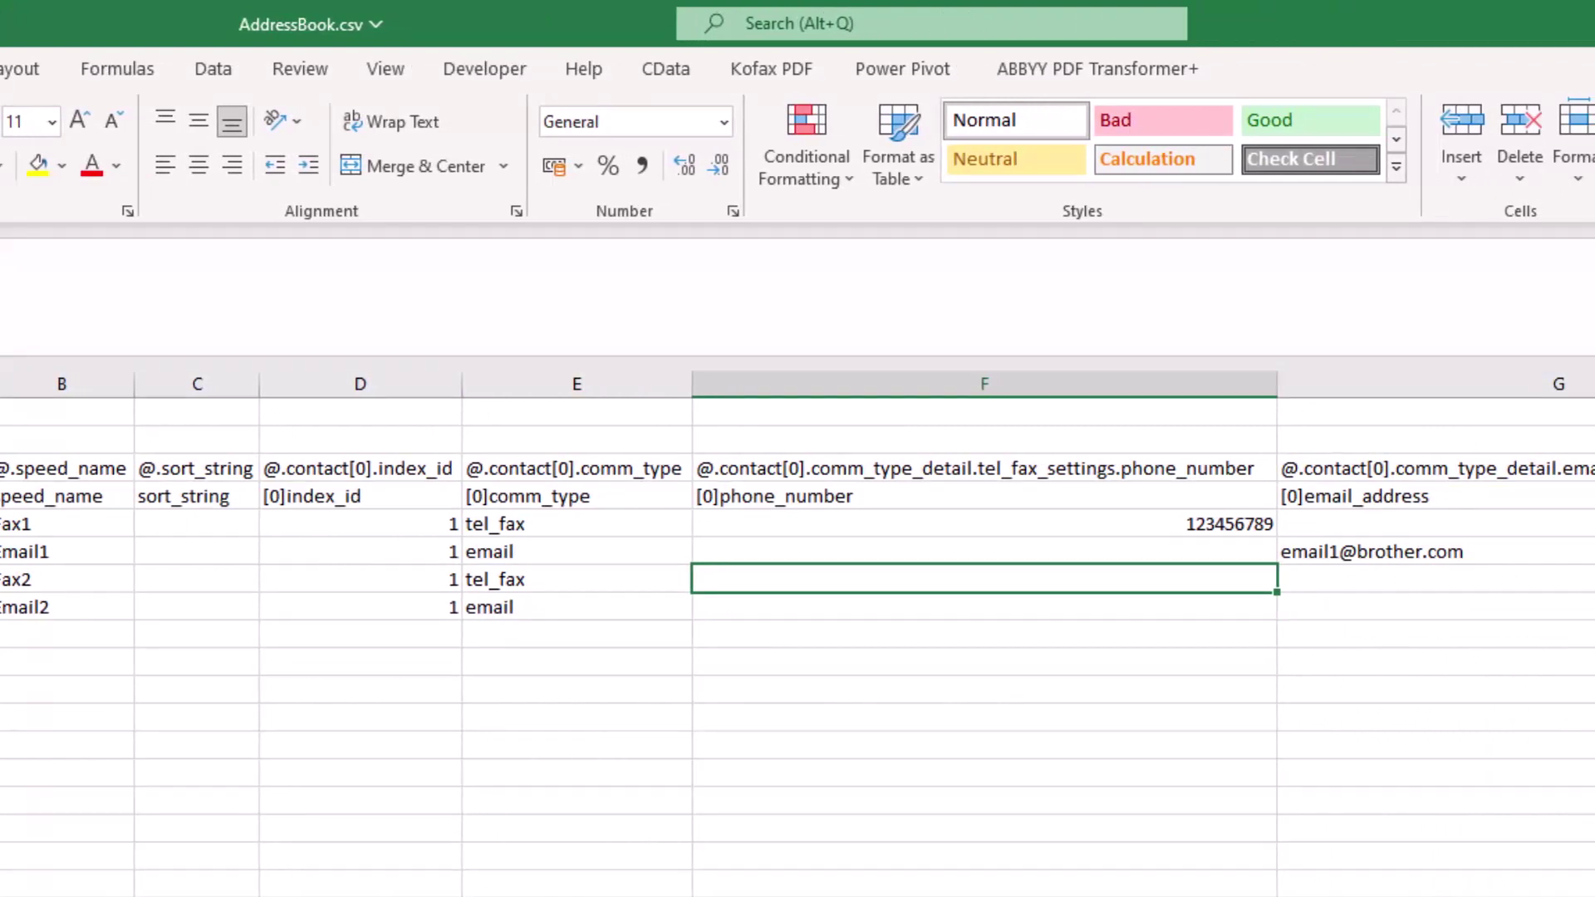
# Enter Fax2's fax number 111111111 in F7 and Email2's e-mail address in G8
pyautogui.write('111111111')
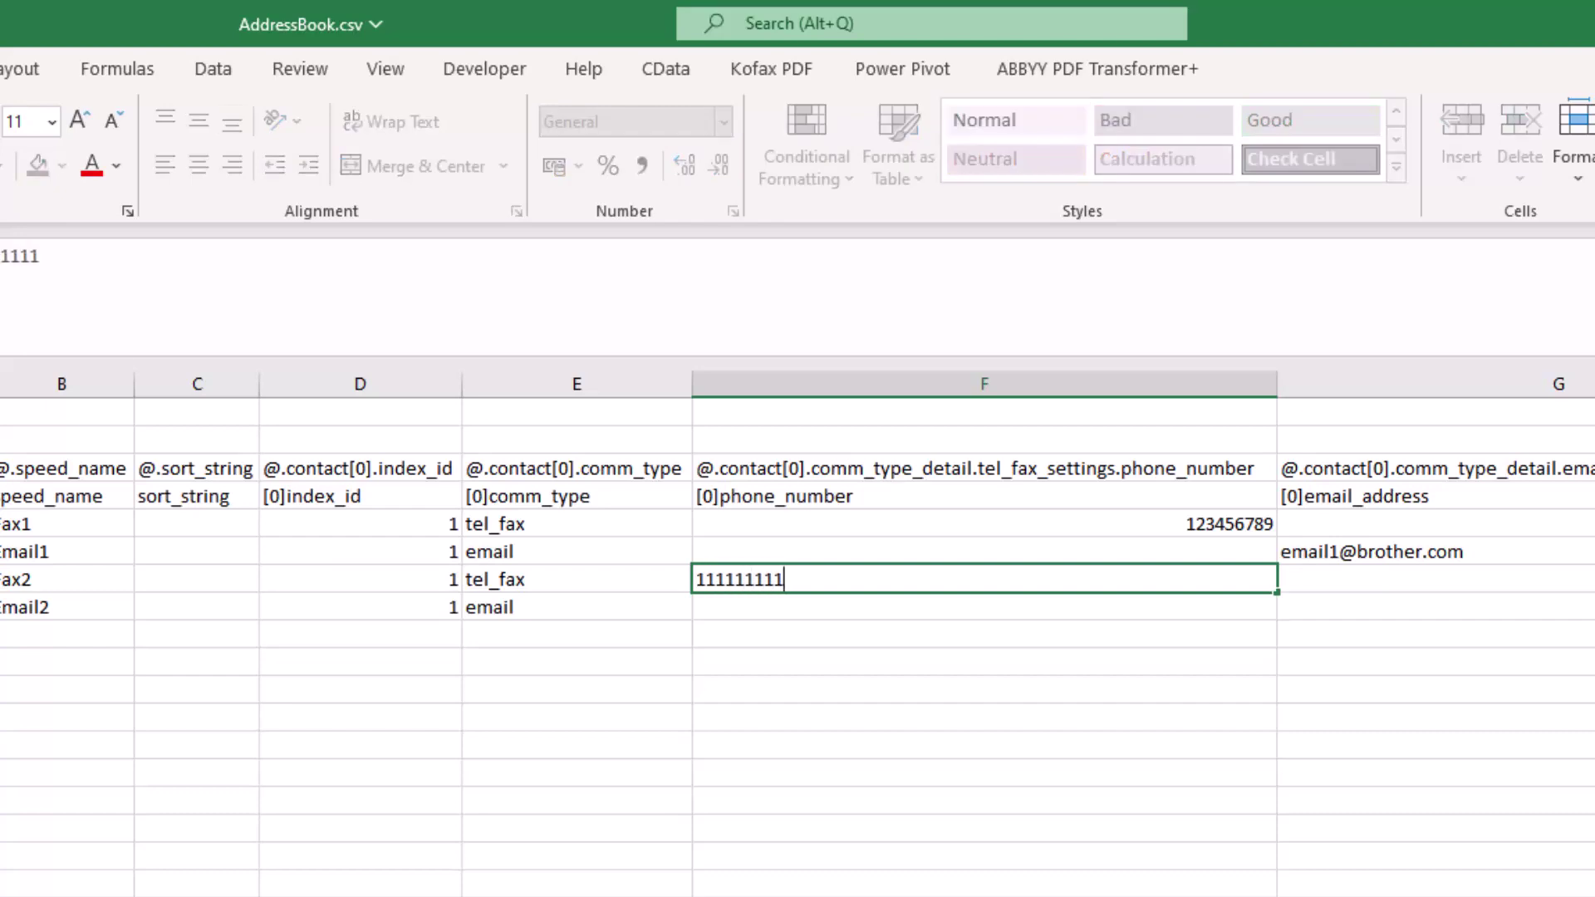
pyautogui.press('Tab')
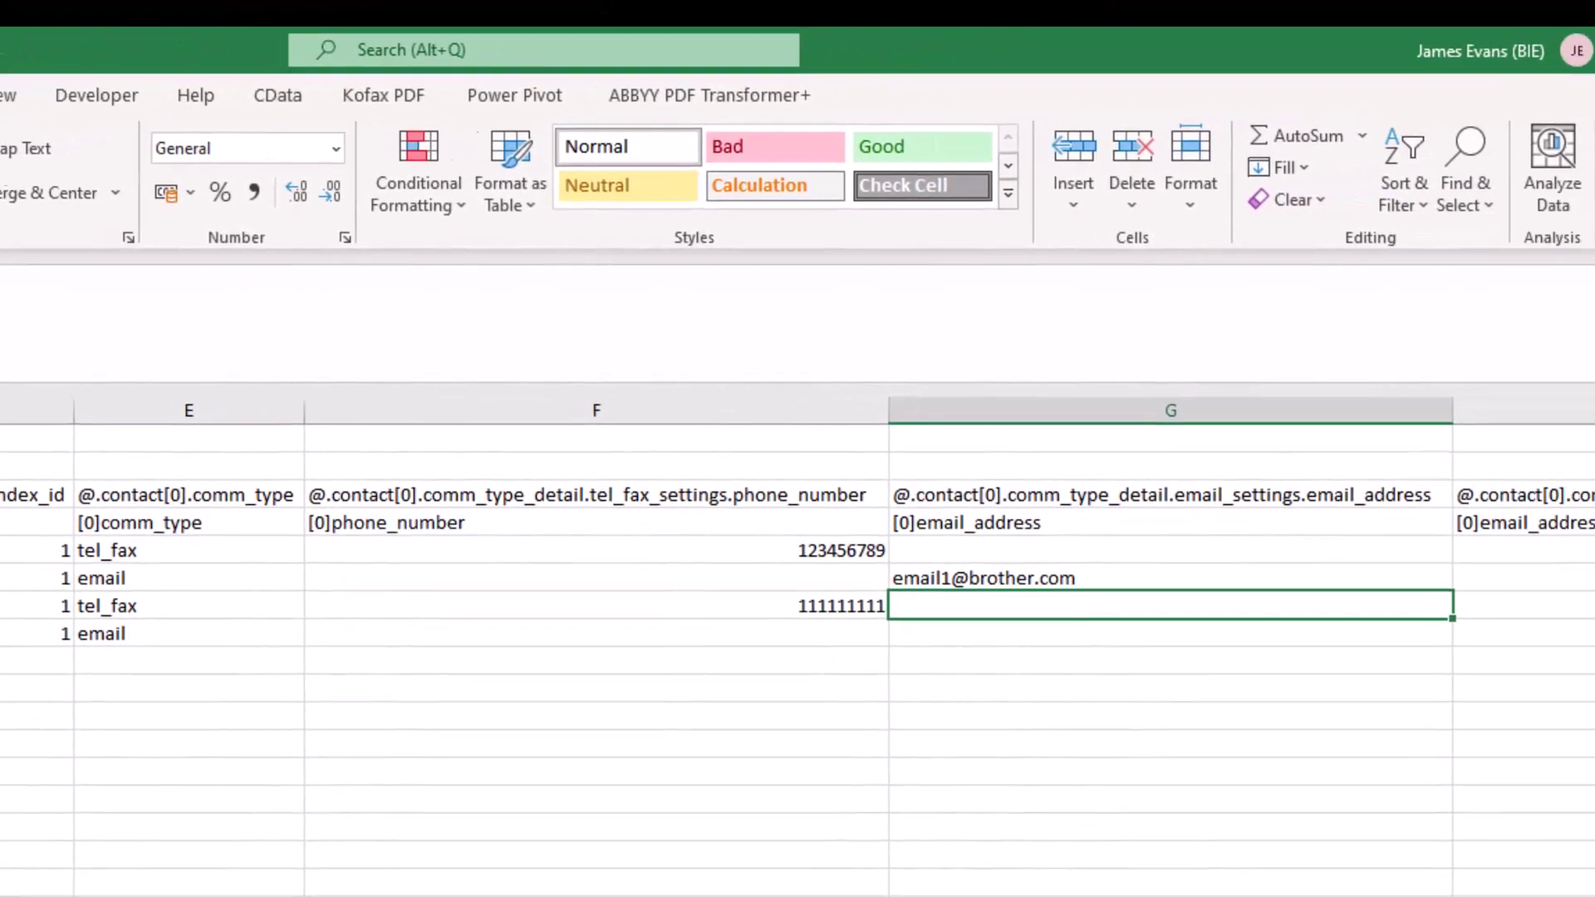
pyautogui.press('Down')
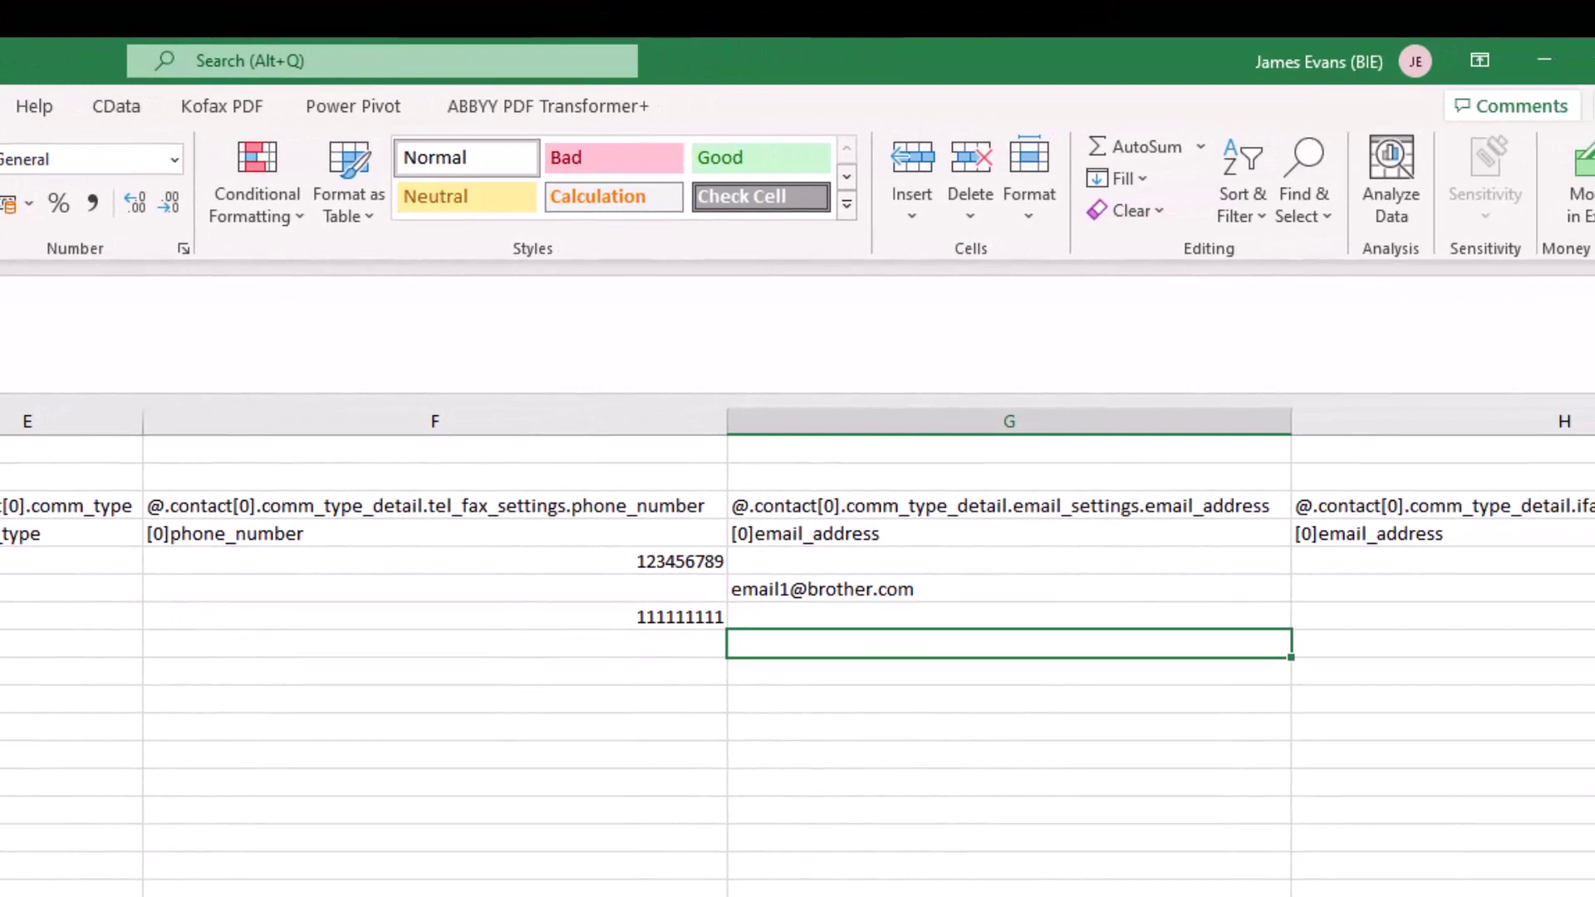
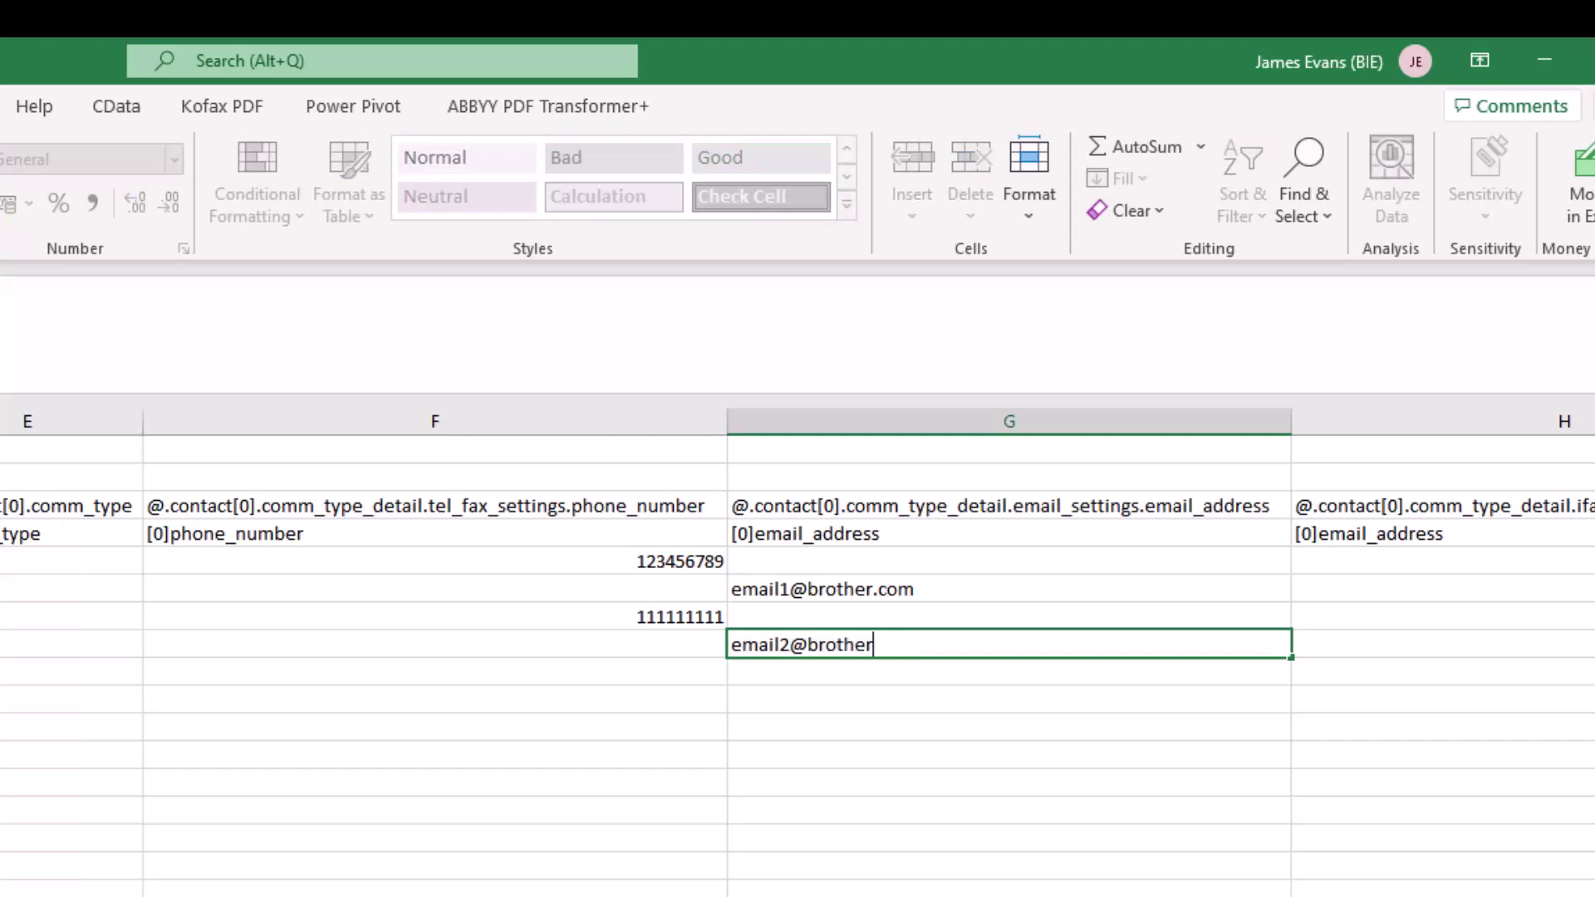
pyautogui.press('Tab')
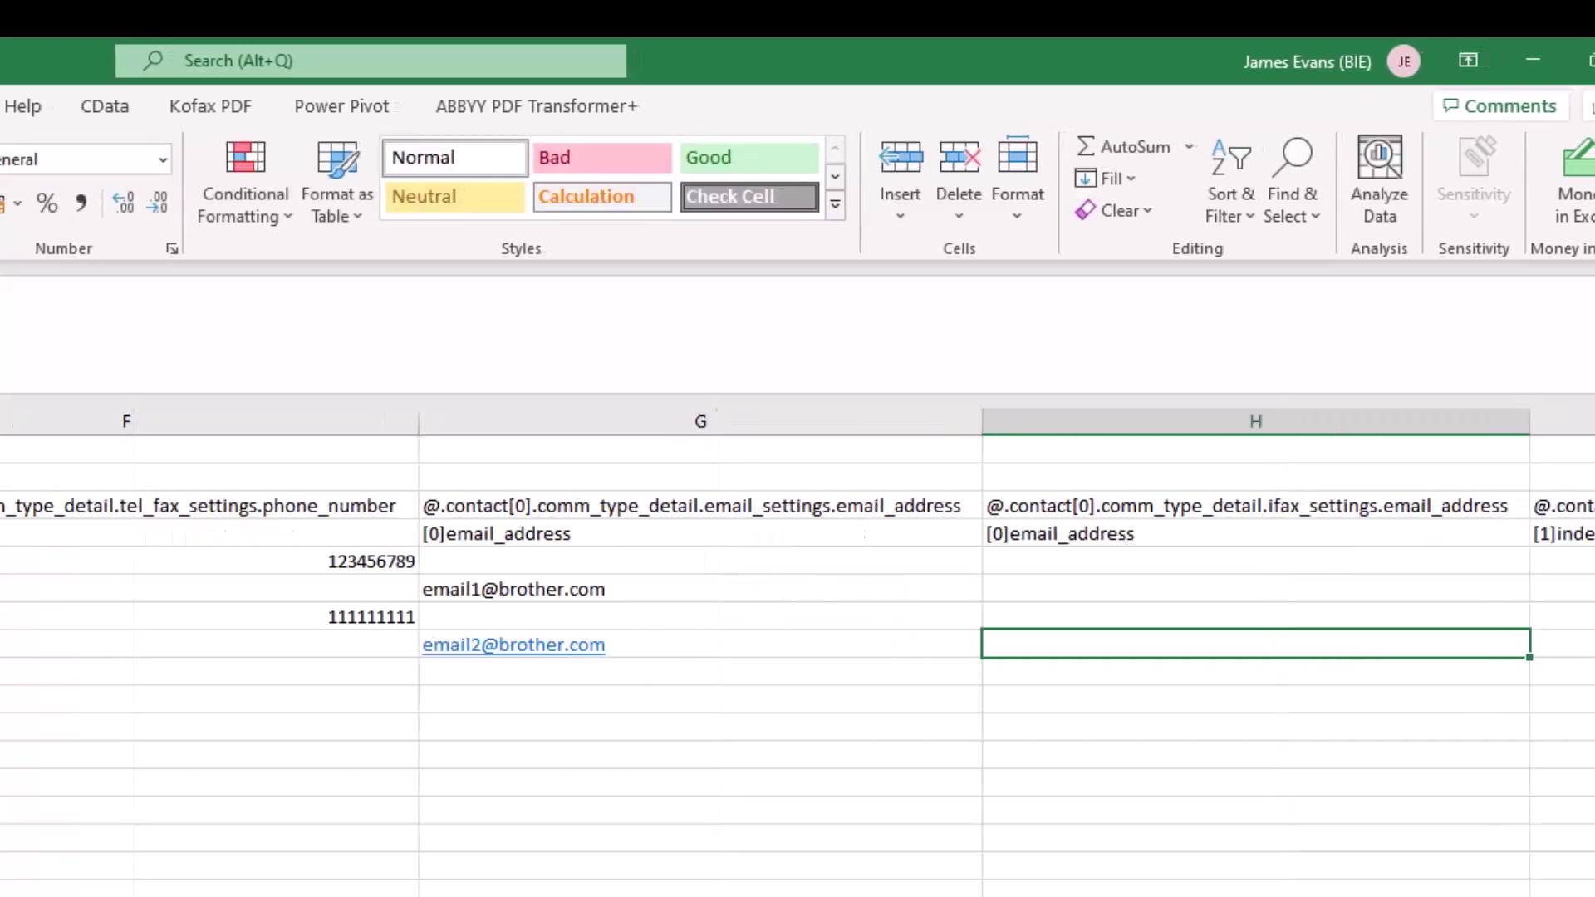
pyautogui.press('Tab')
pyautogui.press('Tab')
pyautogui.press('Tab')
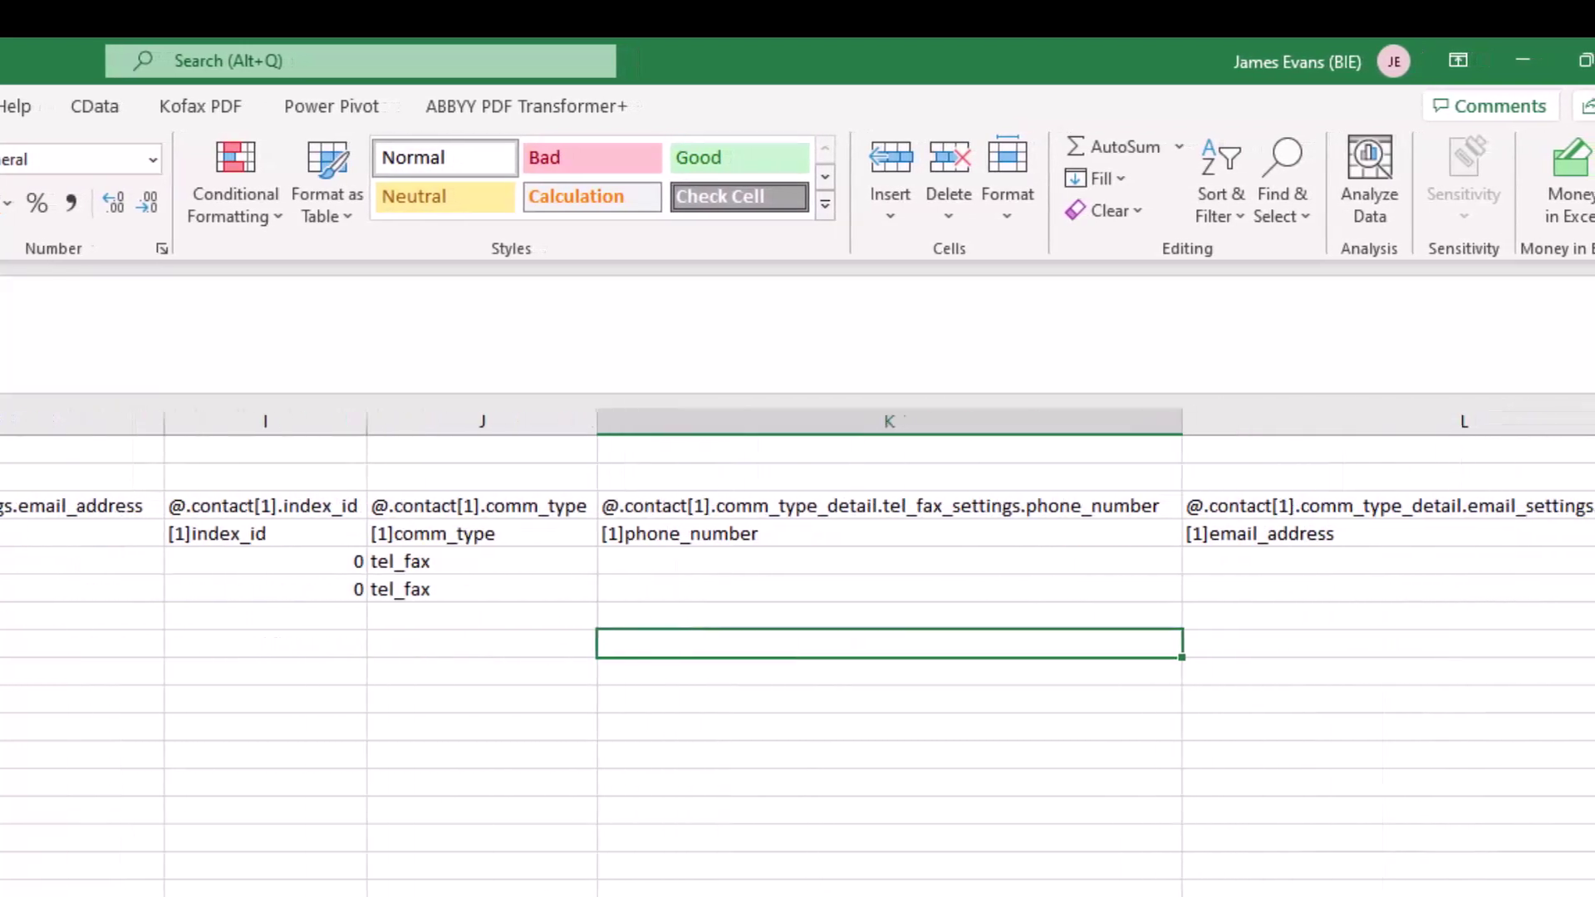
# Copy the contact[1] pair 0 and tel_fax from row 6 into rows 7 and 8
pyautogui.press('Left')
pyautogui.press('Left')
pyautogui.press('Up')
pyautogui.press('Up')
pyautogui.hotkey('shift', 'Right')
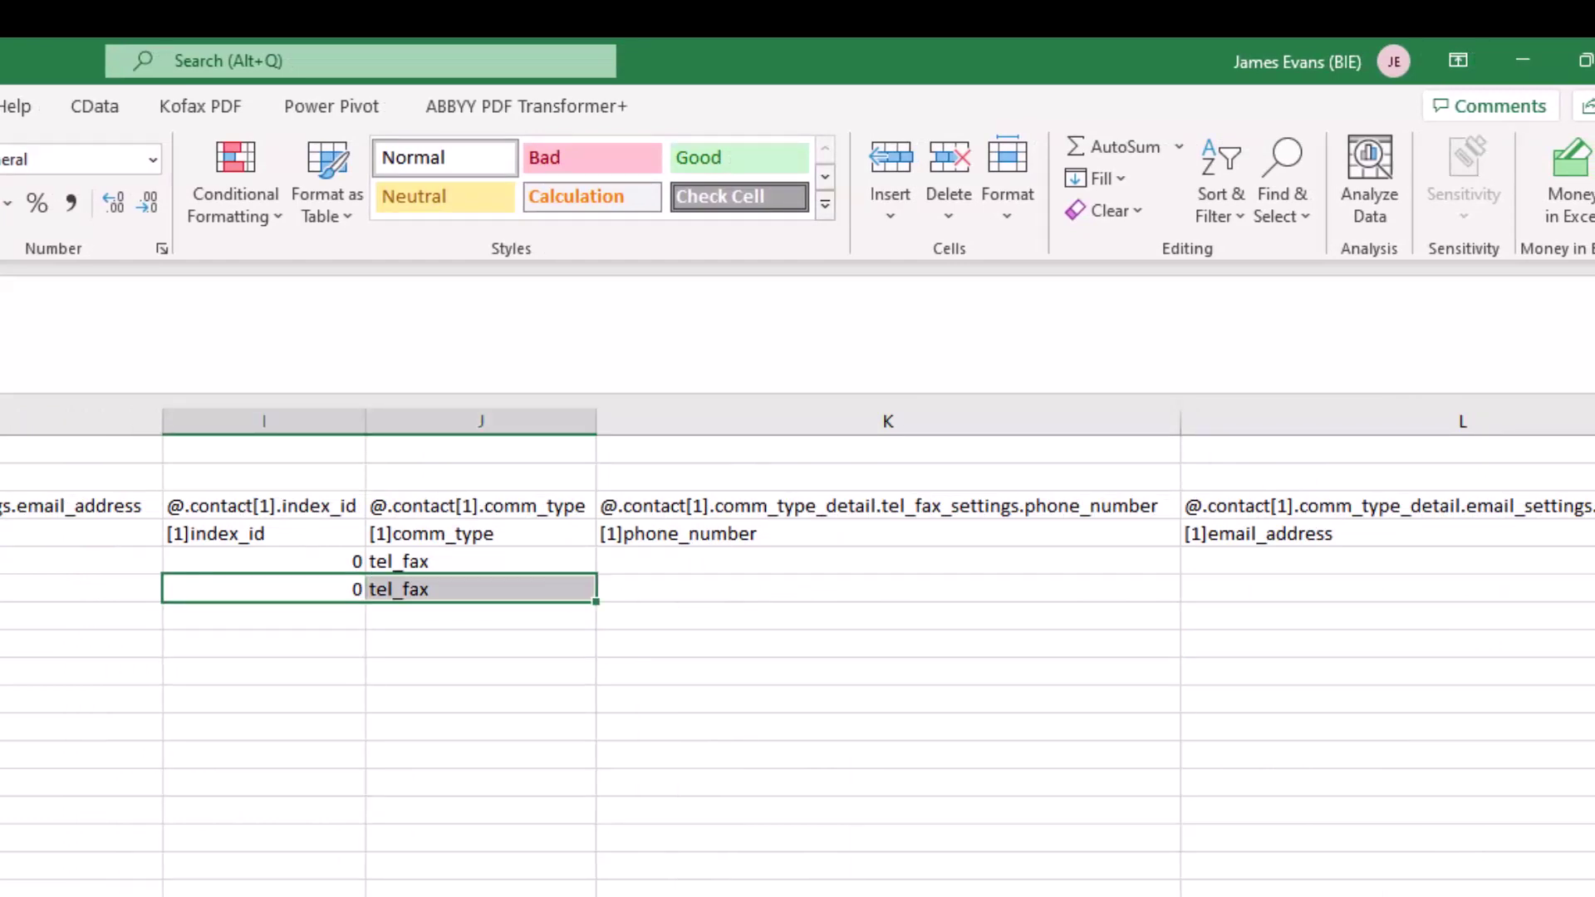
pyautogui.hotkey('ctrl', 'c')
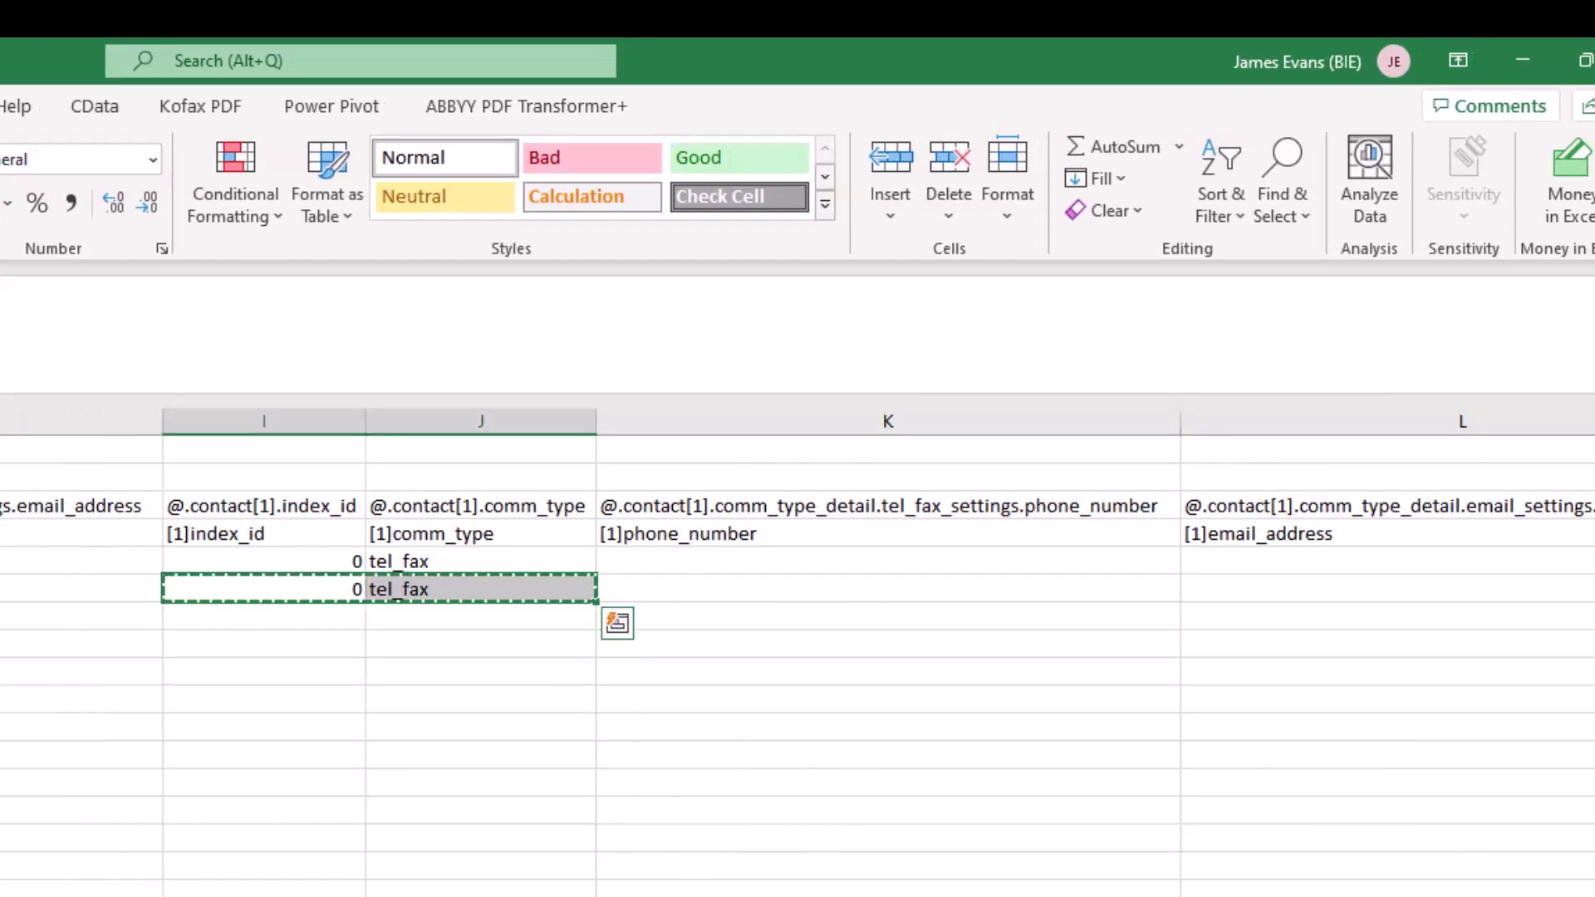
pyautogui.press('Down')
pyautogui.hotkey('ctrl', 'v')
pyautogui.press('Down')
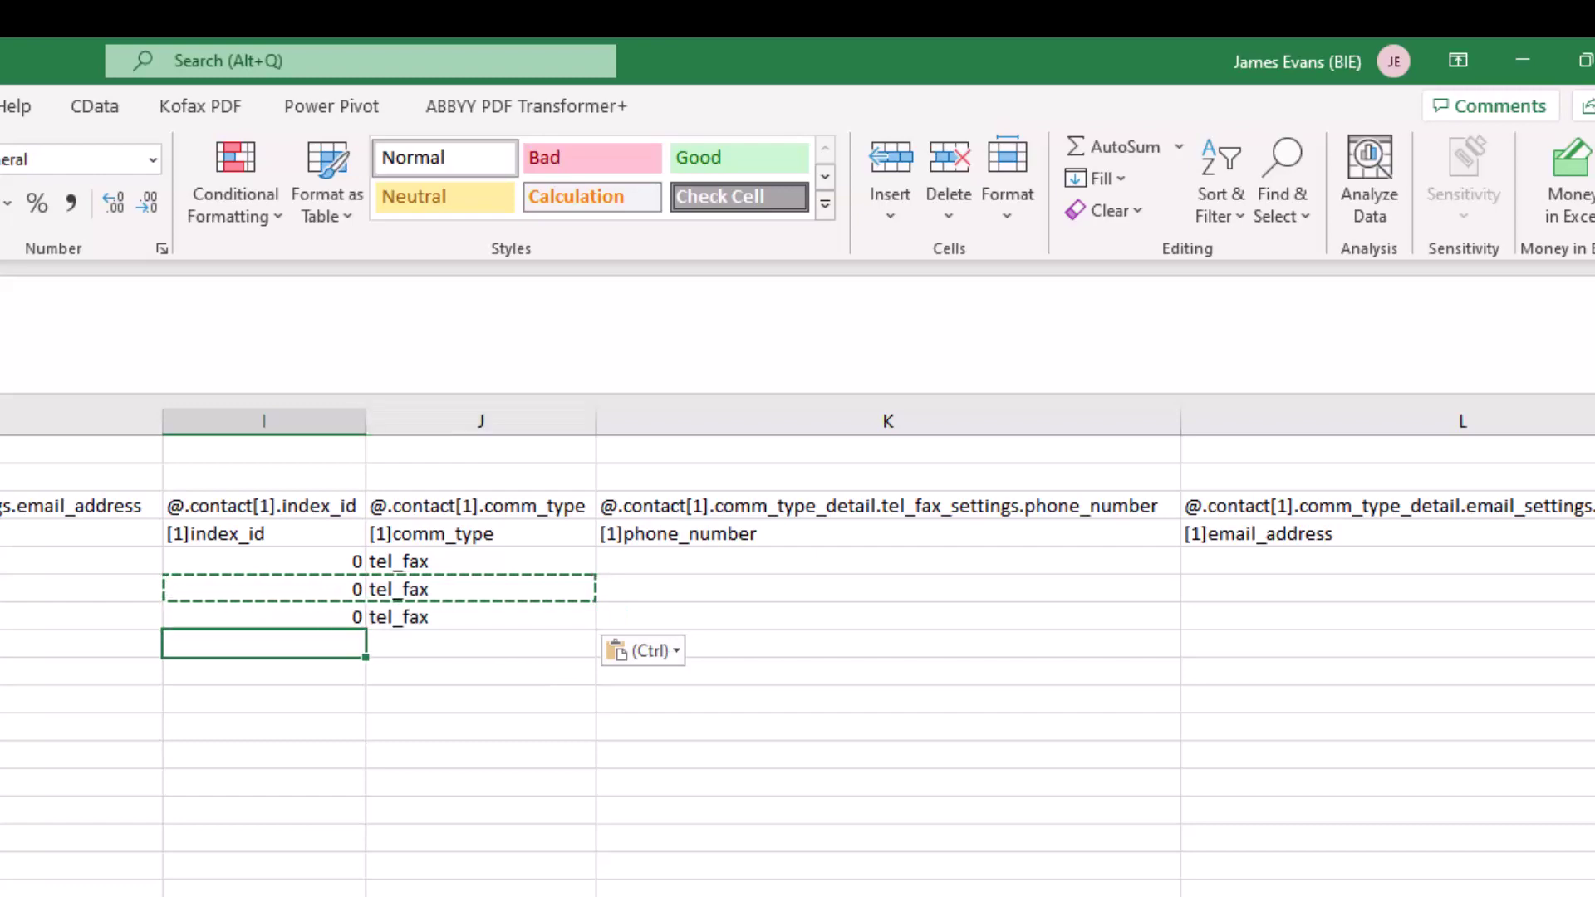
pyautogui.hotkey('ctrl', 'v')
pyautogui.press('Down')
pyautogui.press('Escape')
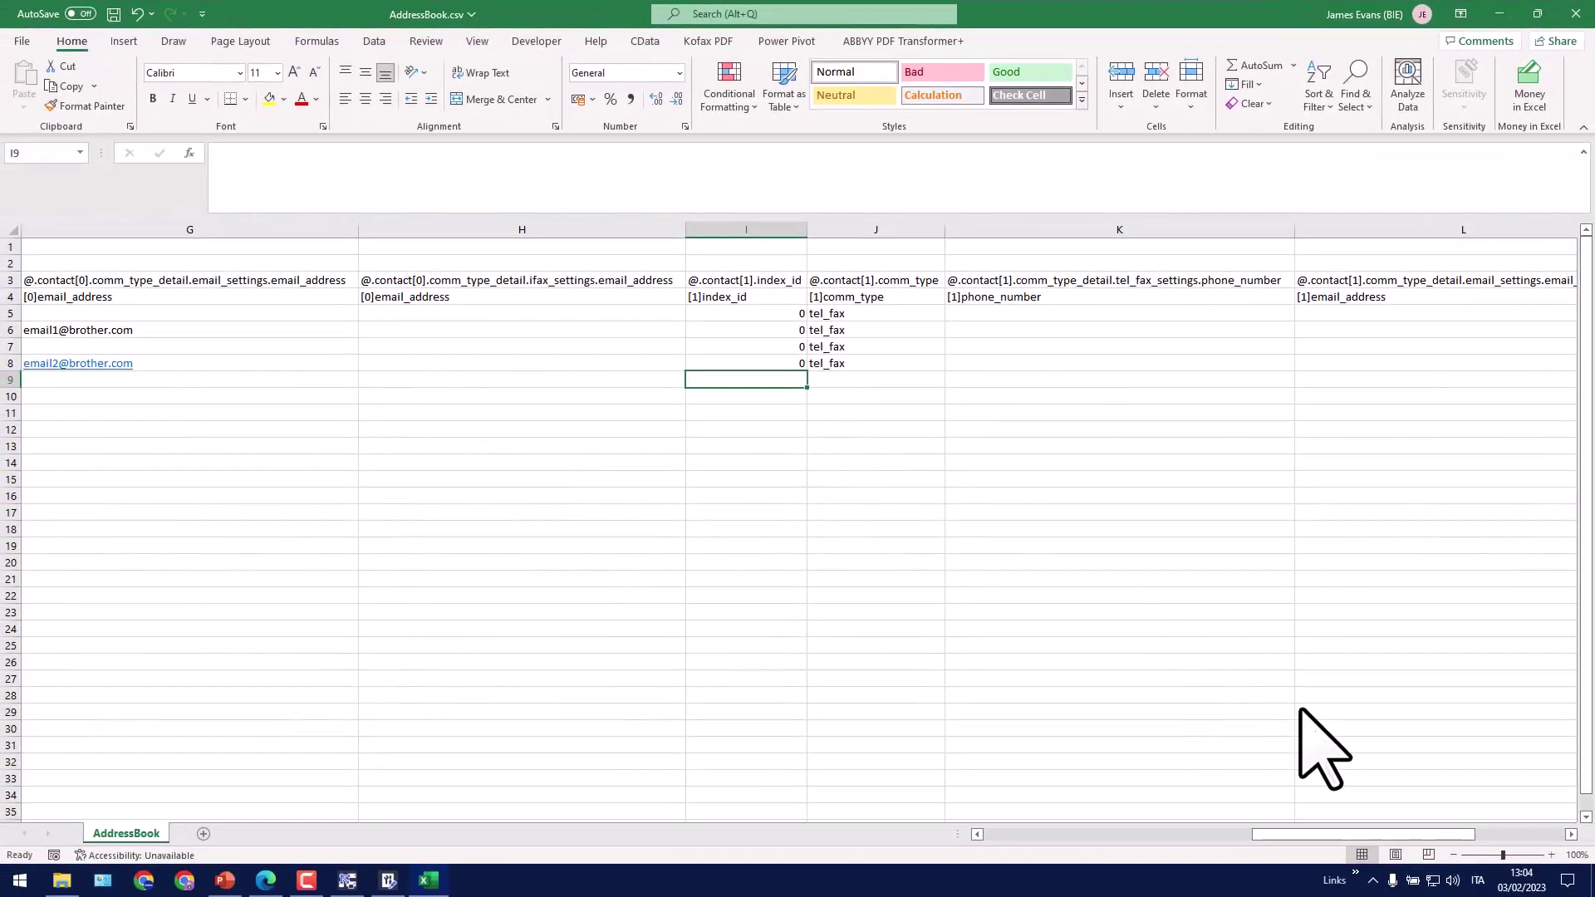
# Scroll back to column A, save AddressBook.csv and close Excel
pyautogui.moveTo(1299, 840); pyautogui.dragTo(1023, 840)
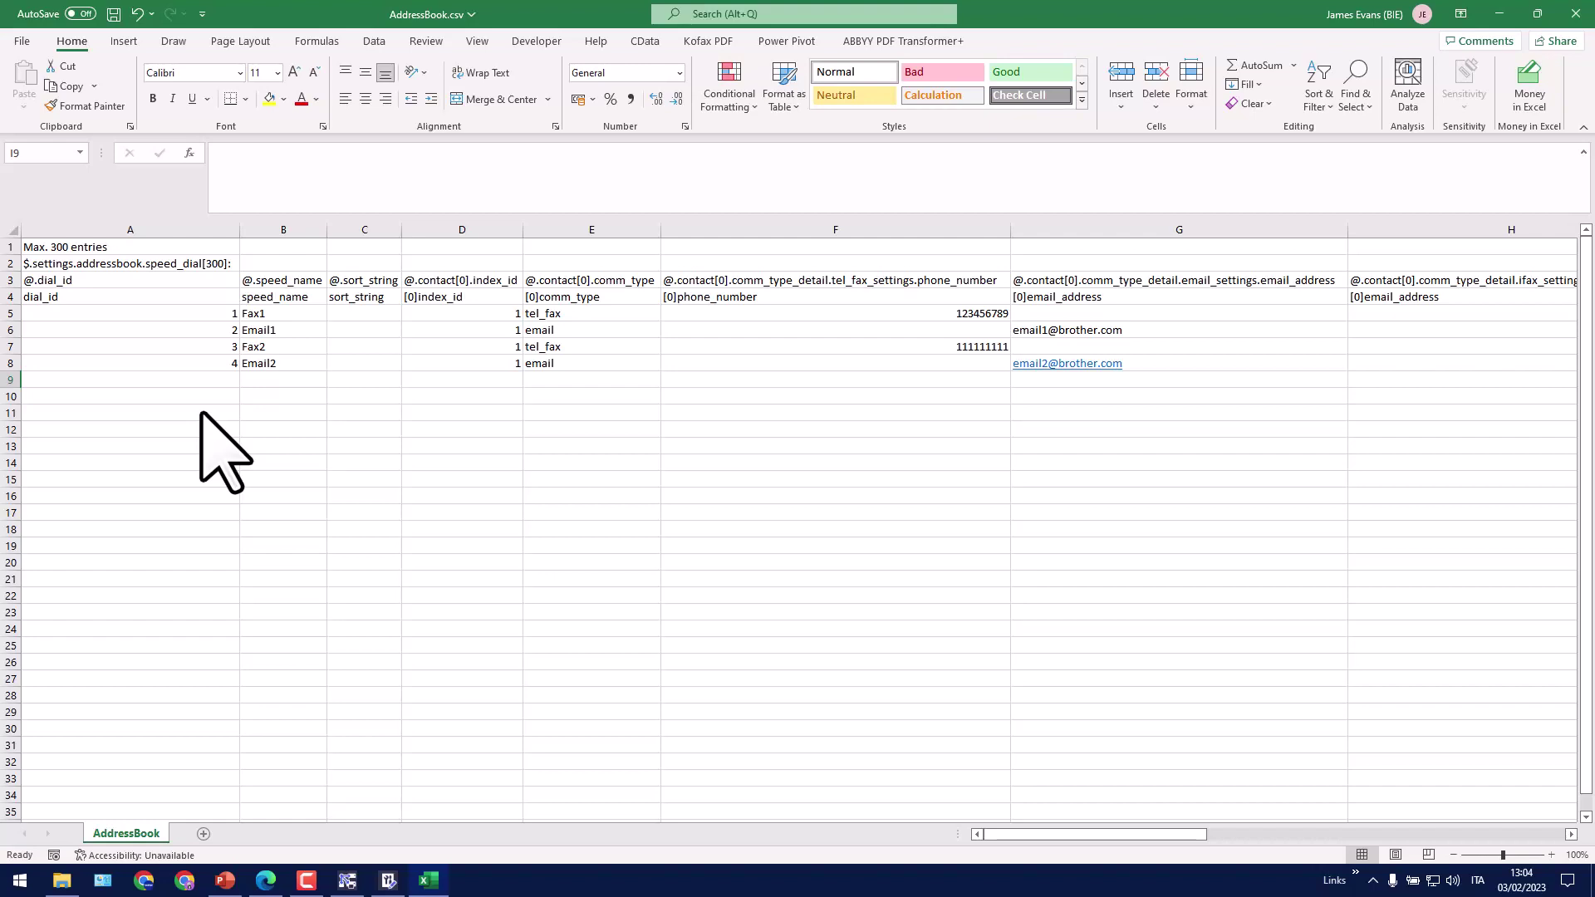
pyautogui.click(114, 14)
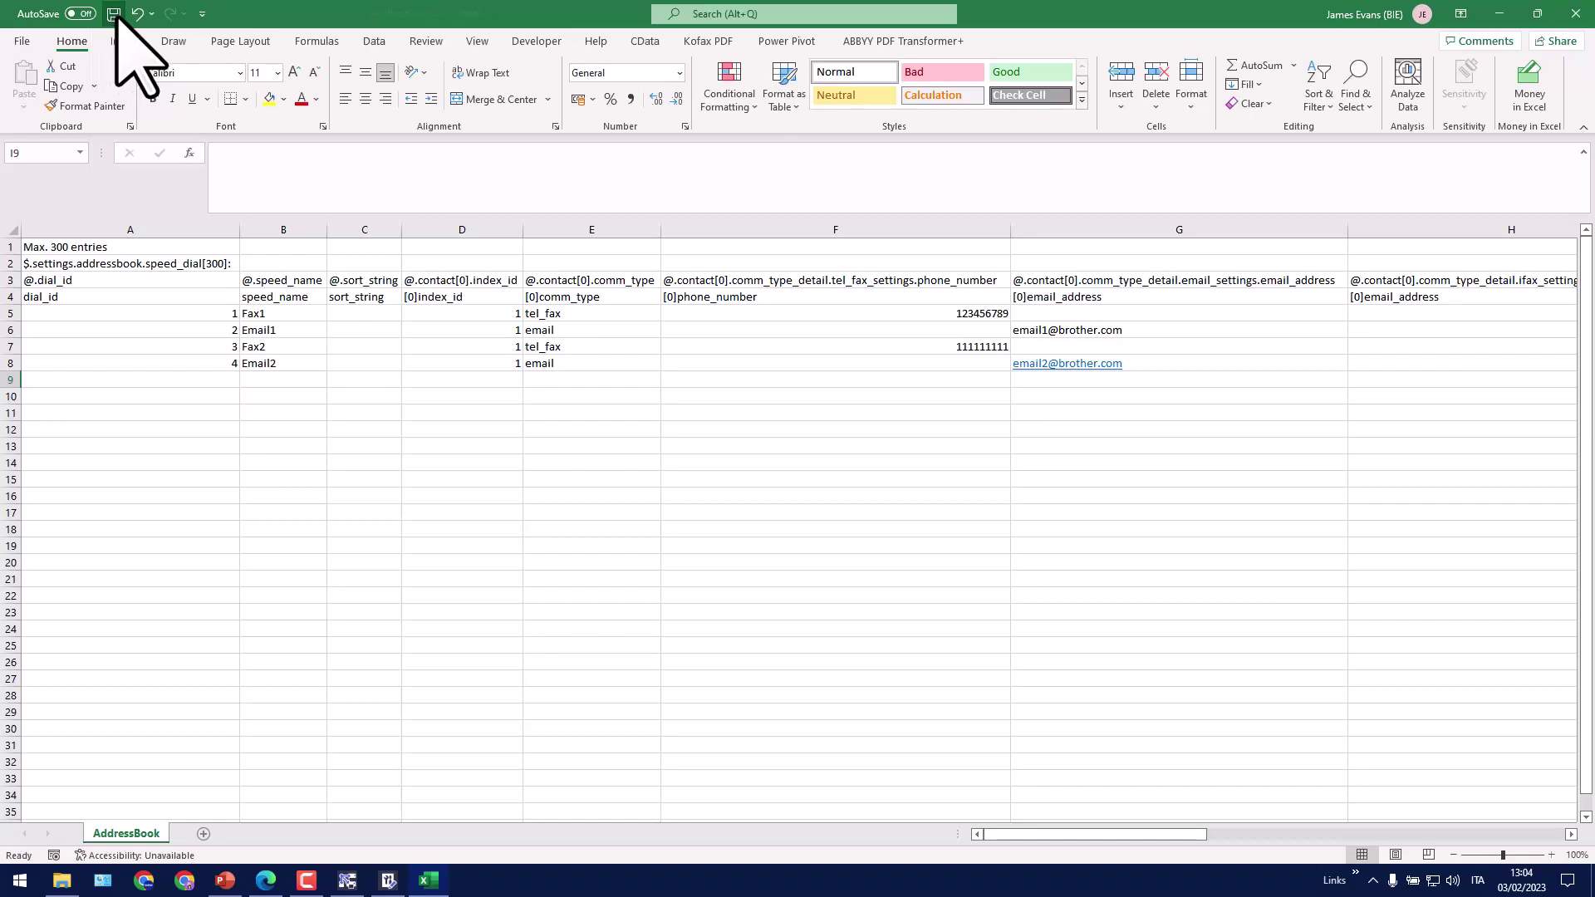
pyautogui.click(1575, 14)
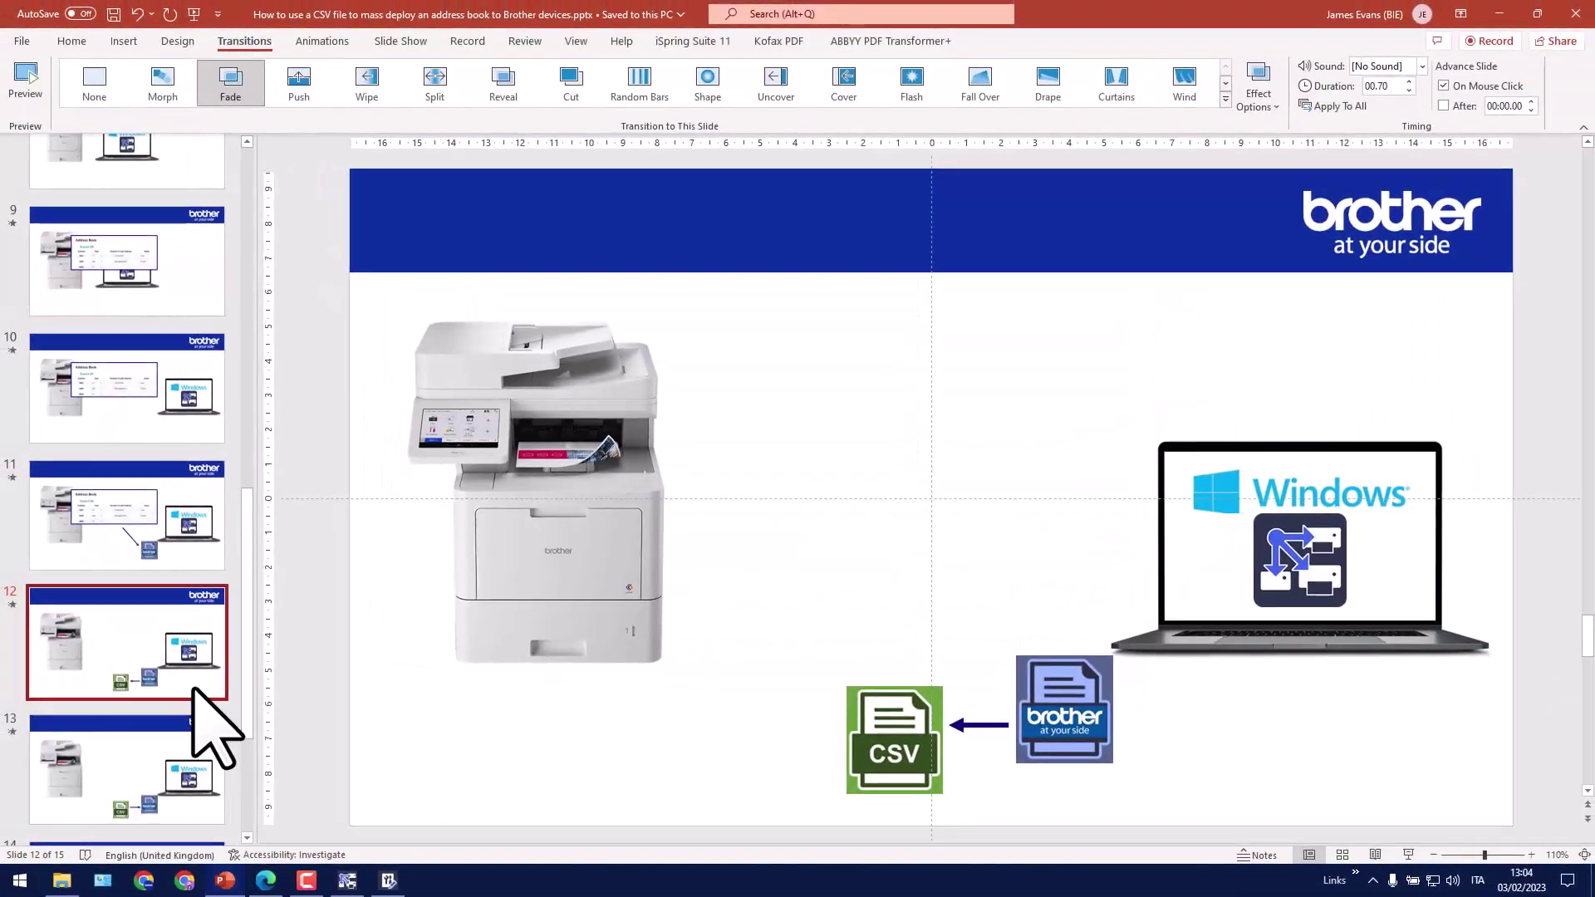
# Show slide 13, where the CSV file feeds into the Brother settings file
pyautogui.click(177, 758)
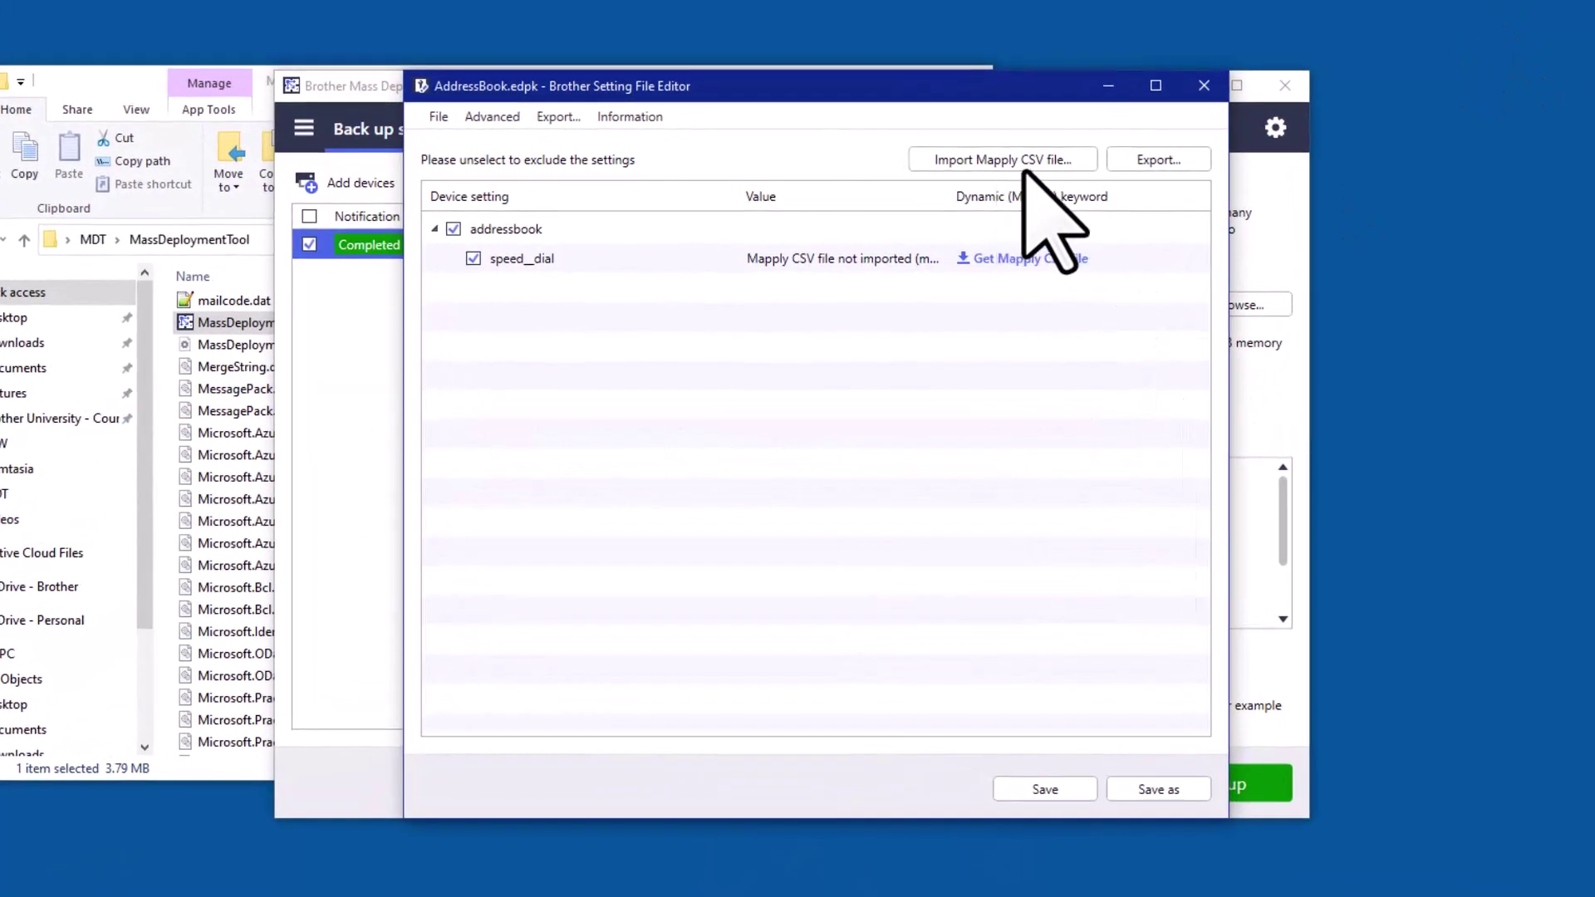
# Import the Desktop's AddressBook.csv into speed_dial, then save AddressBook.edpk and confirm
pyautogui.click(1049, 162)
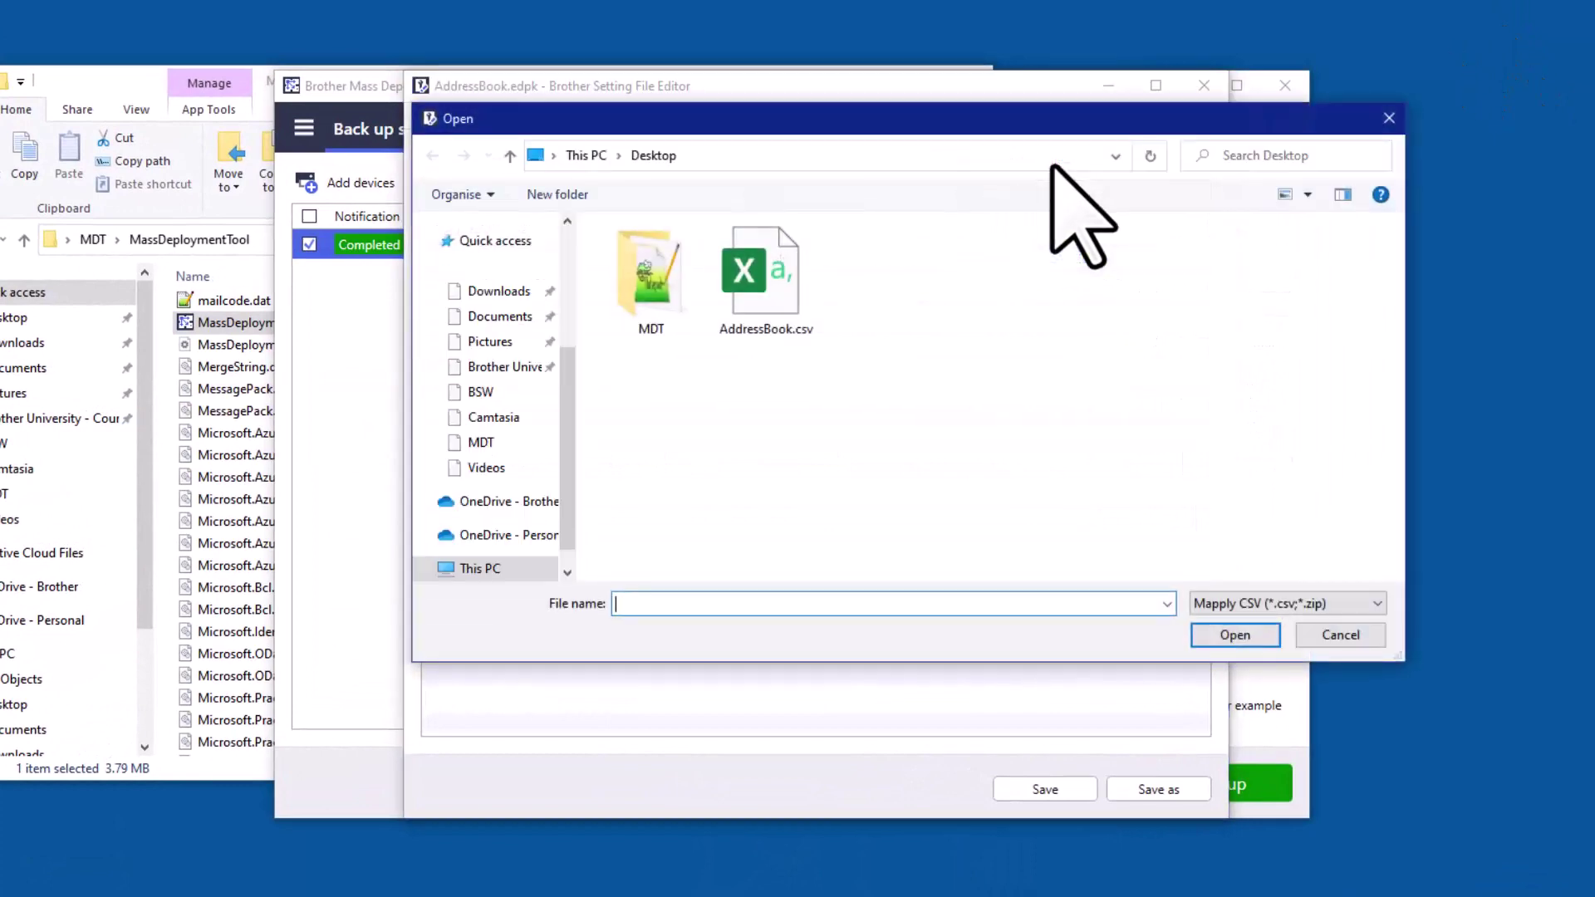
pyautogui.doubleClick(771, 261)
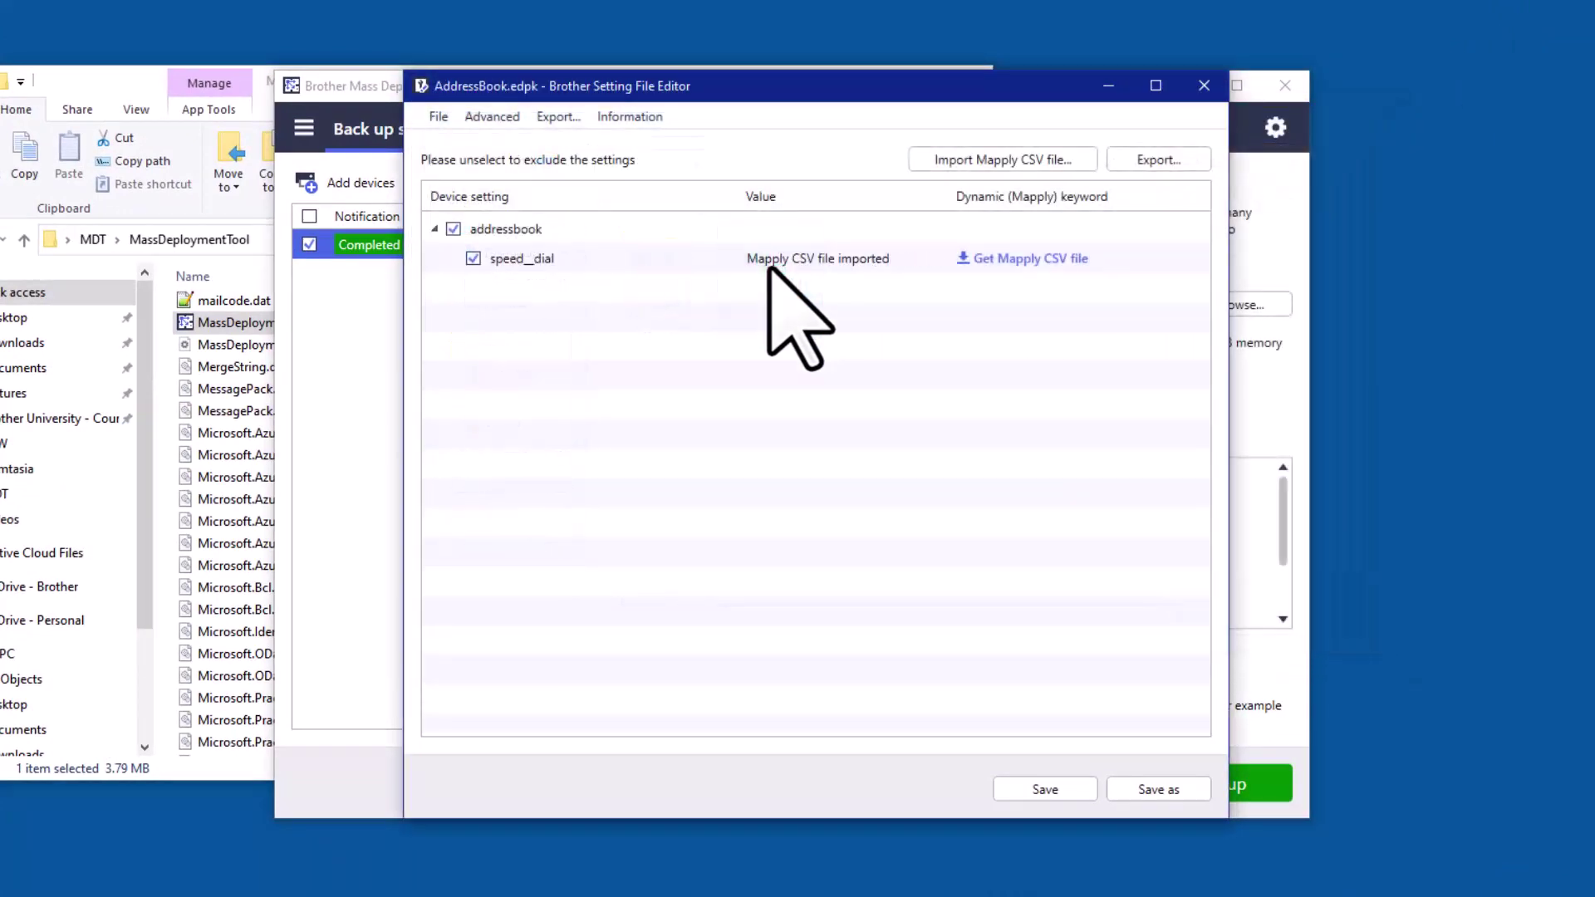
pyautogui.click(1044, 789)
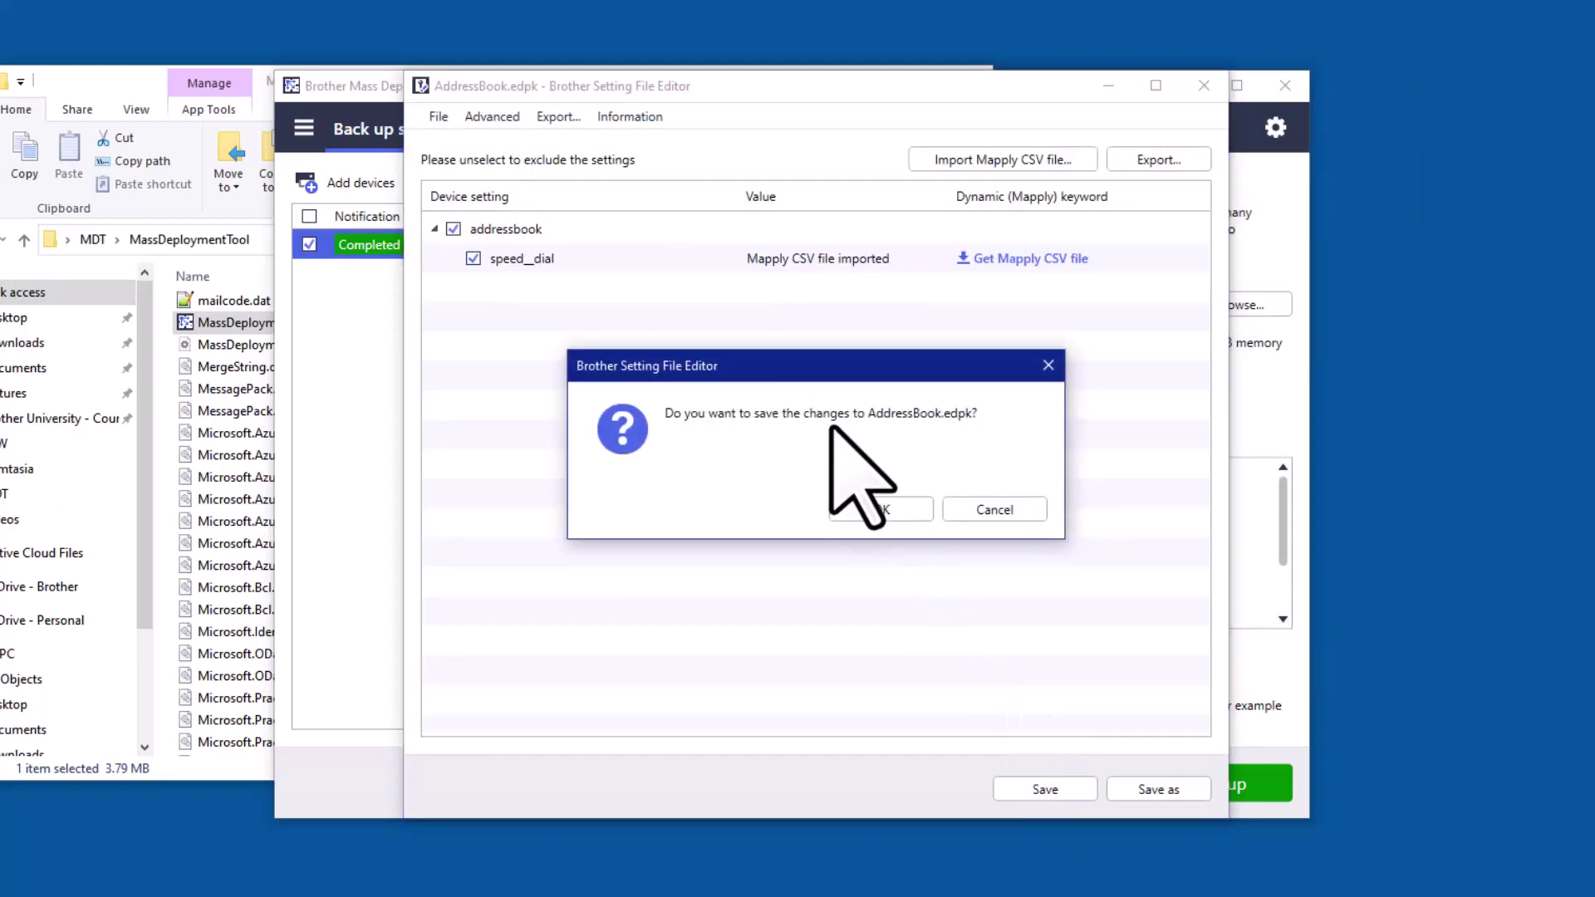
pyautogui.click(872, 510)
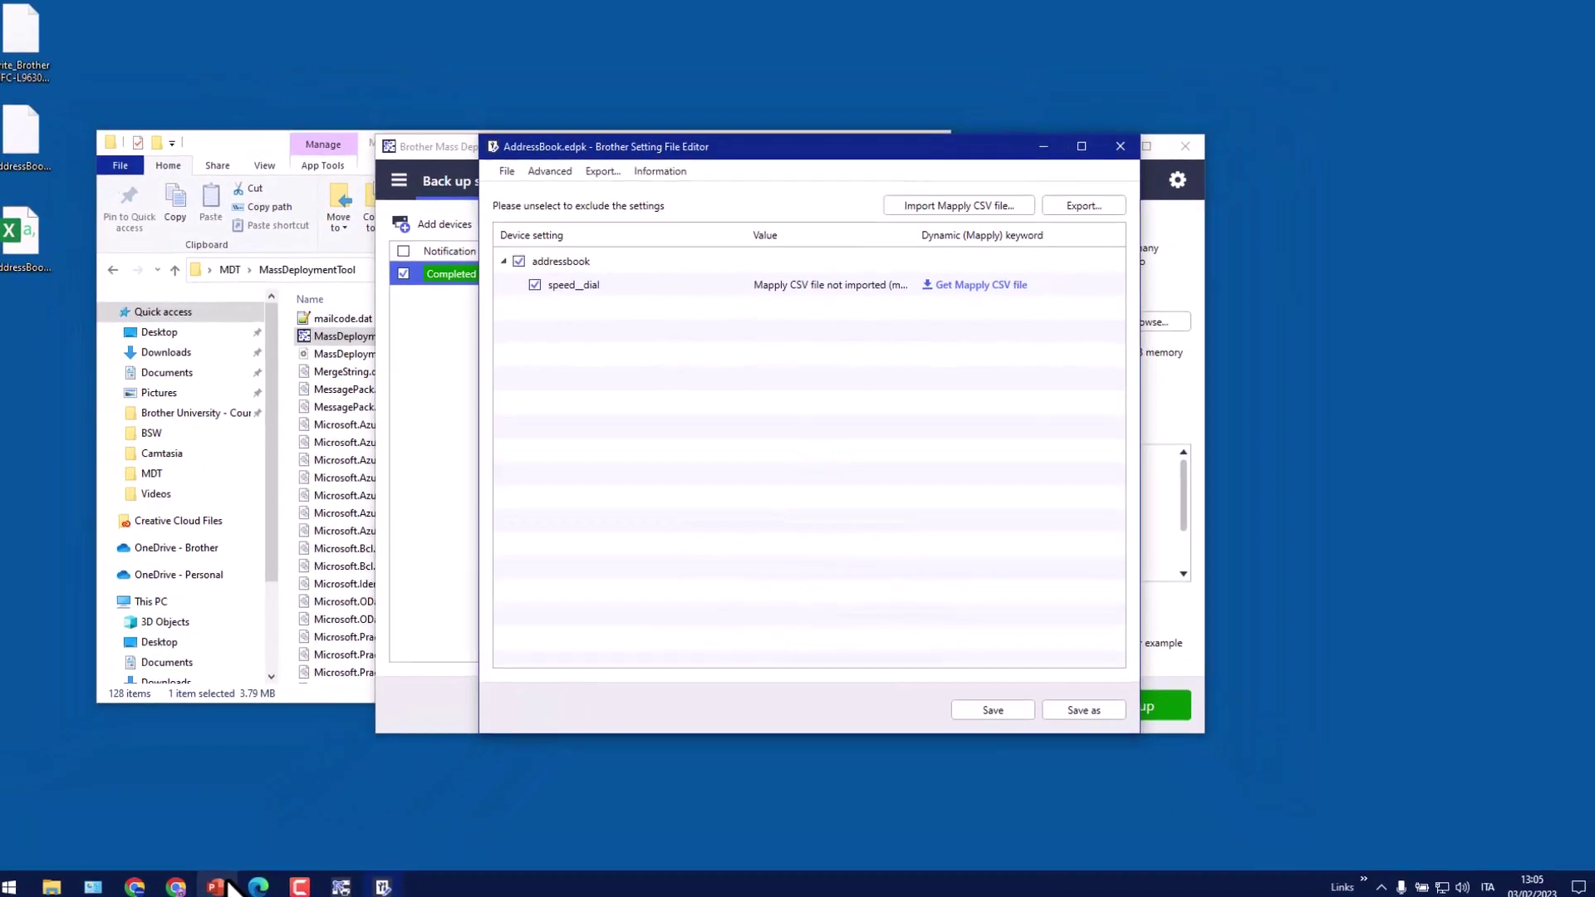
# Present slide 14's diagram of sending the settings file to several printers, then minimize PowerPoint
pyautogui.click(222, 887)
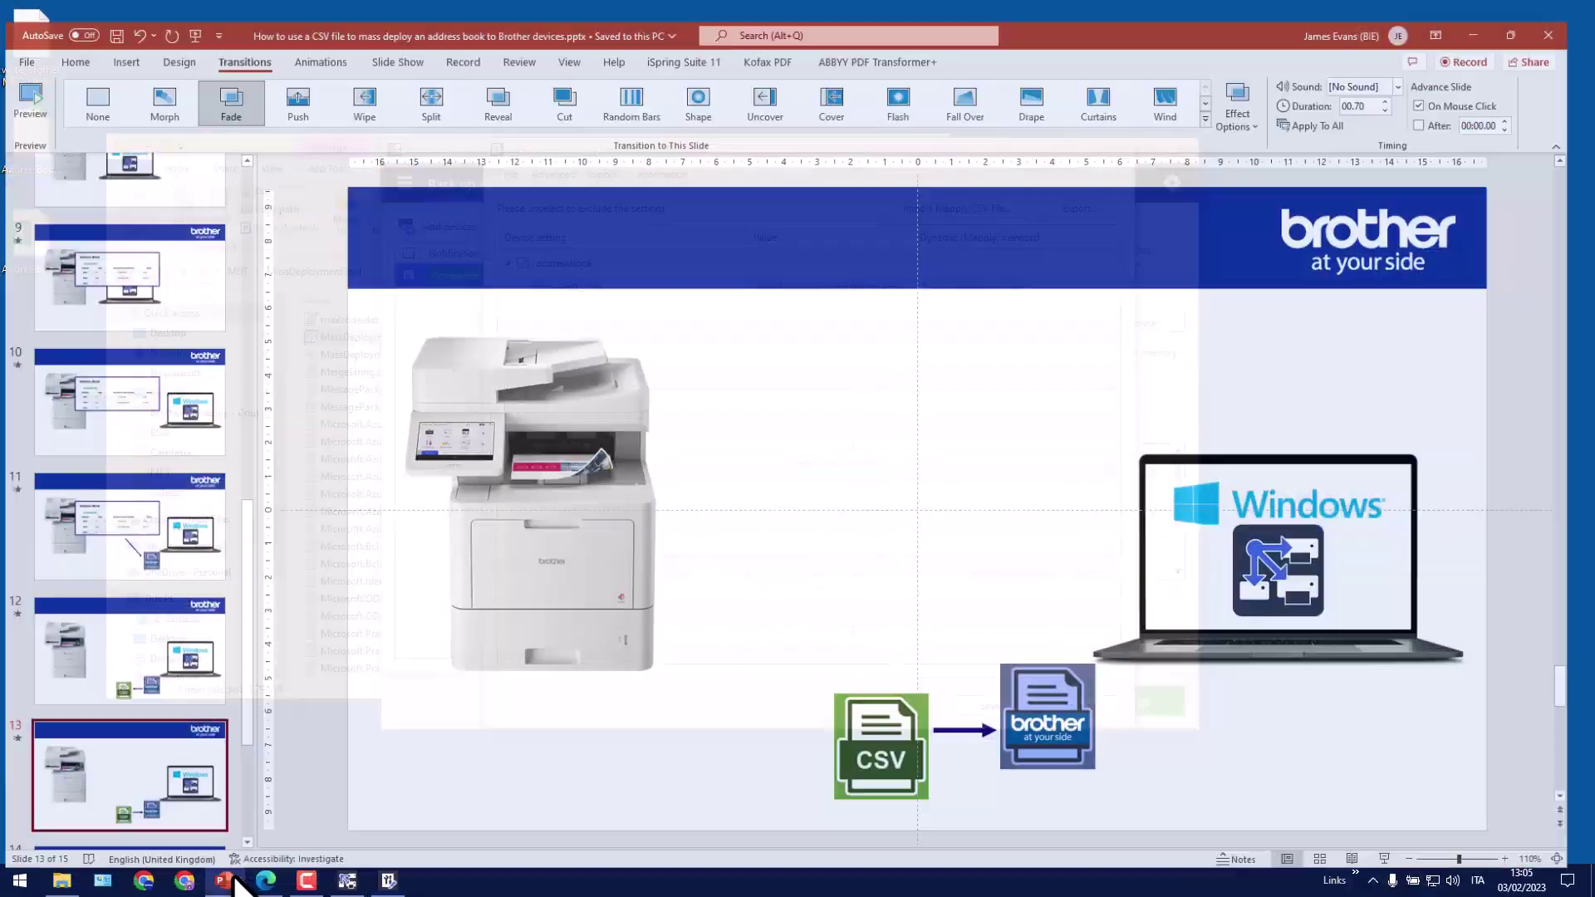
pyautogui.scroll(-2, 170, 769)
pyautogui.click(174, 719)
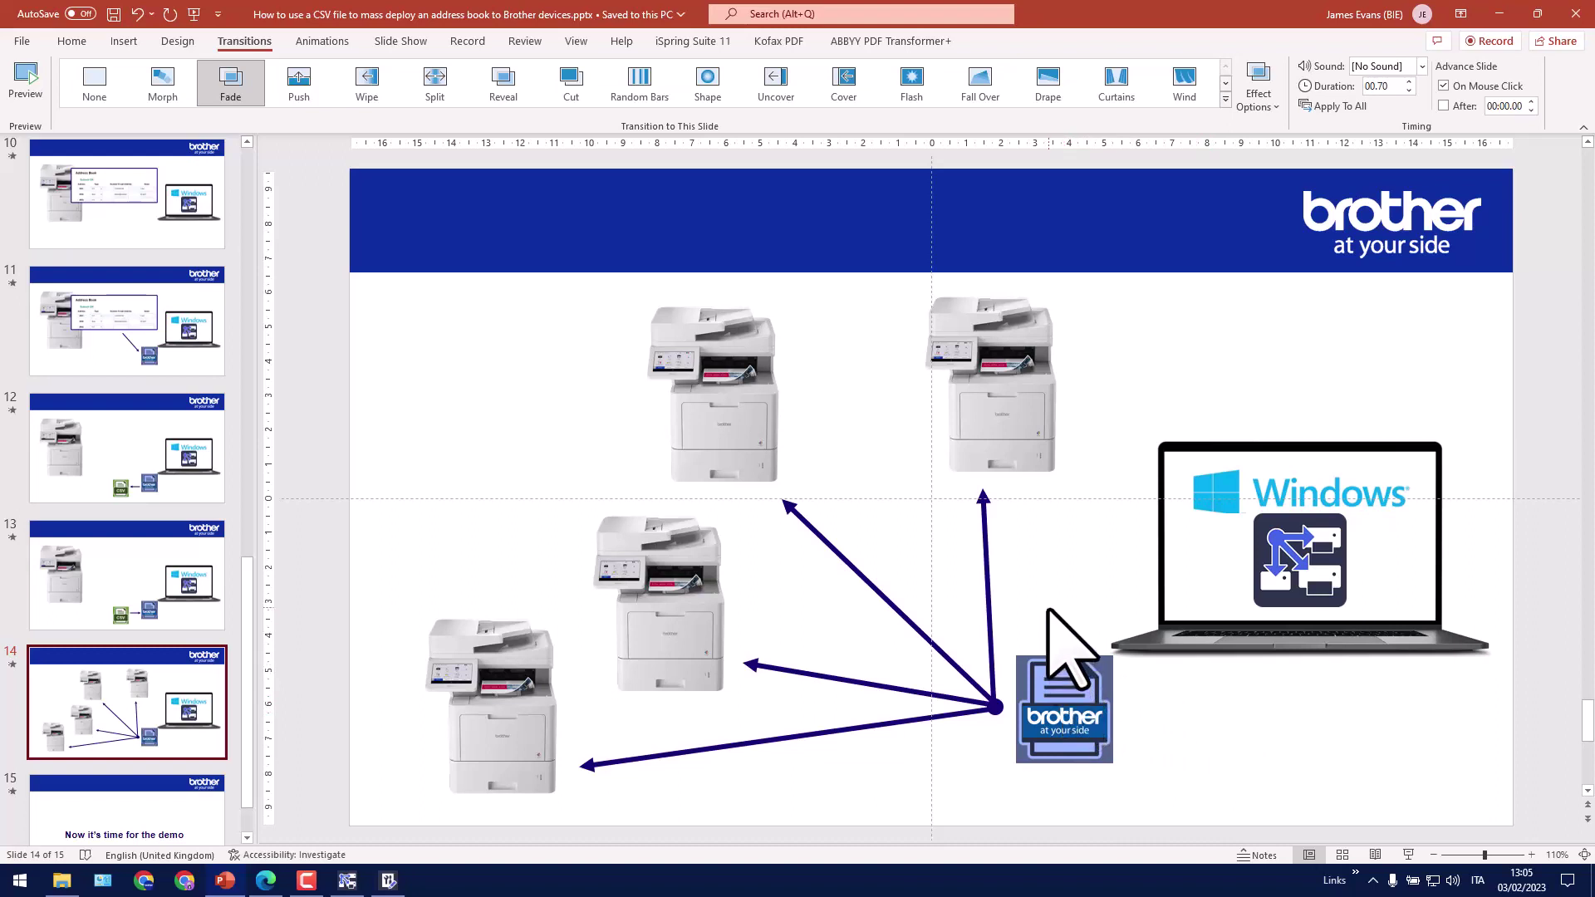
pyautogui.click(1500, 14)
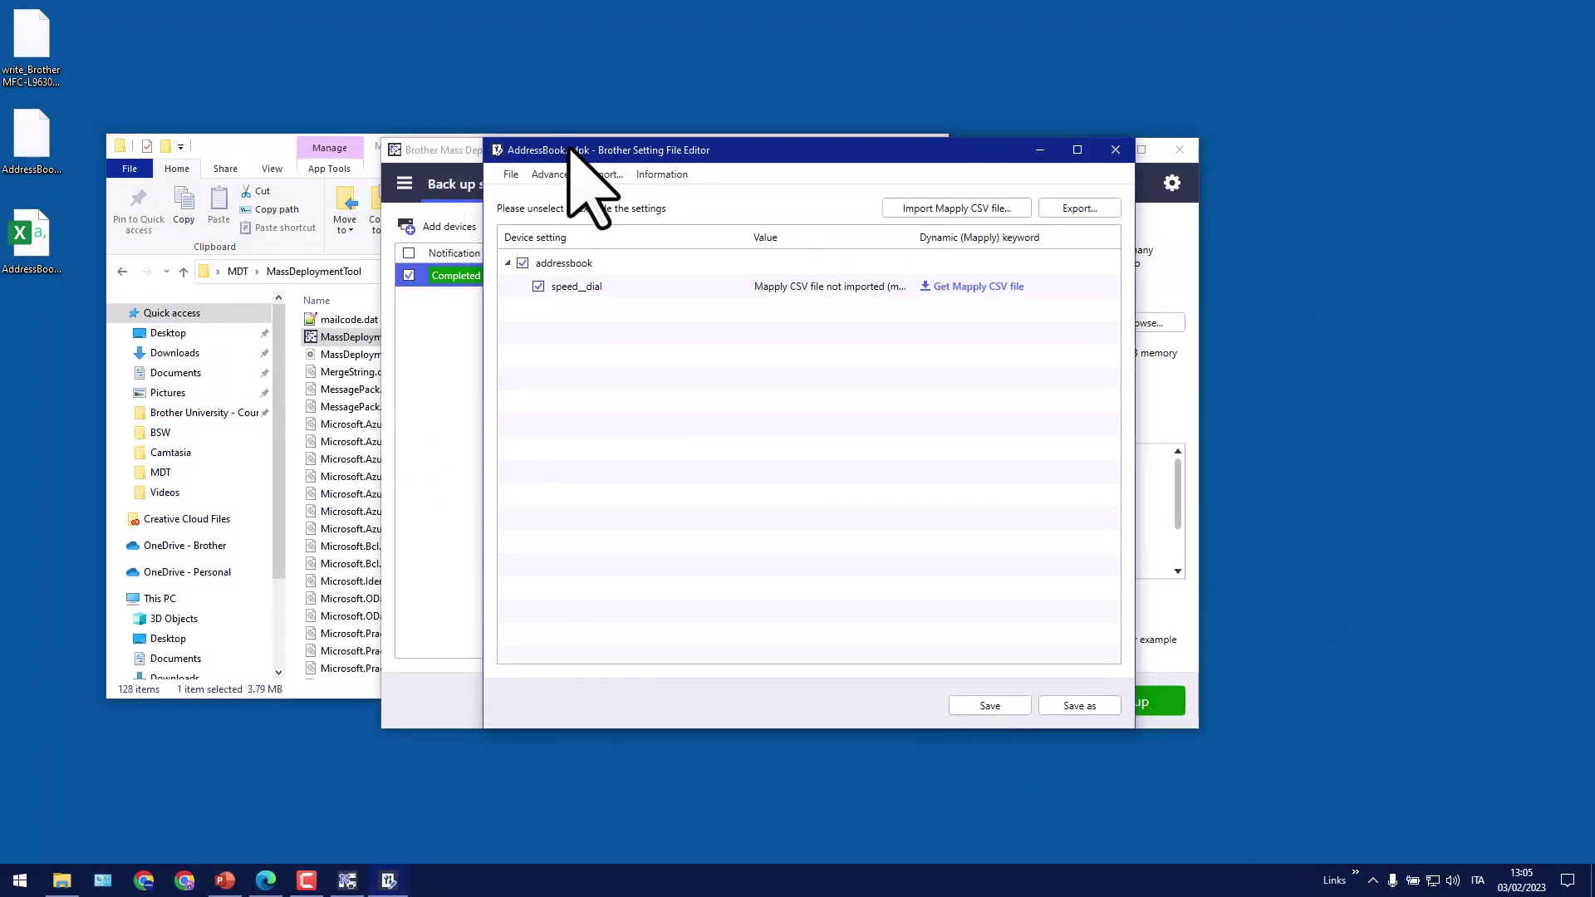
# Minimize the settings editor and switch the deployment tool to Send files mode
pyautogui.moveTo(559, 151); pyautogui.dragTo(565, 159)
pyautogui.click(1048, 158)
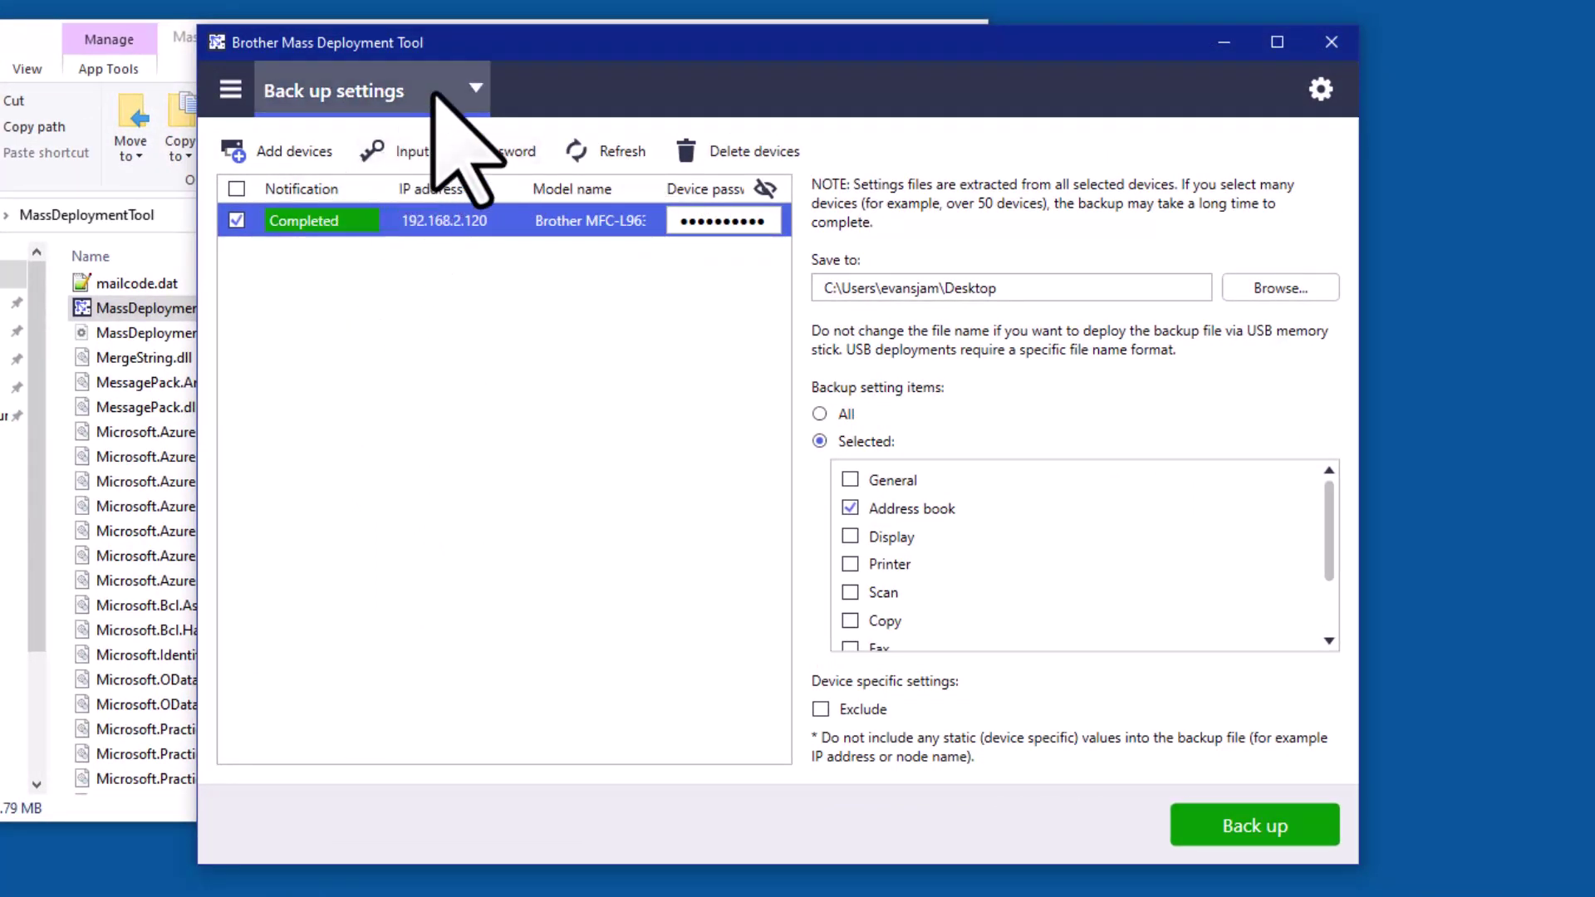
pyautogui.click(463, 83)
pyautogui.click(393, 133)
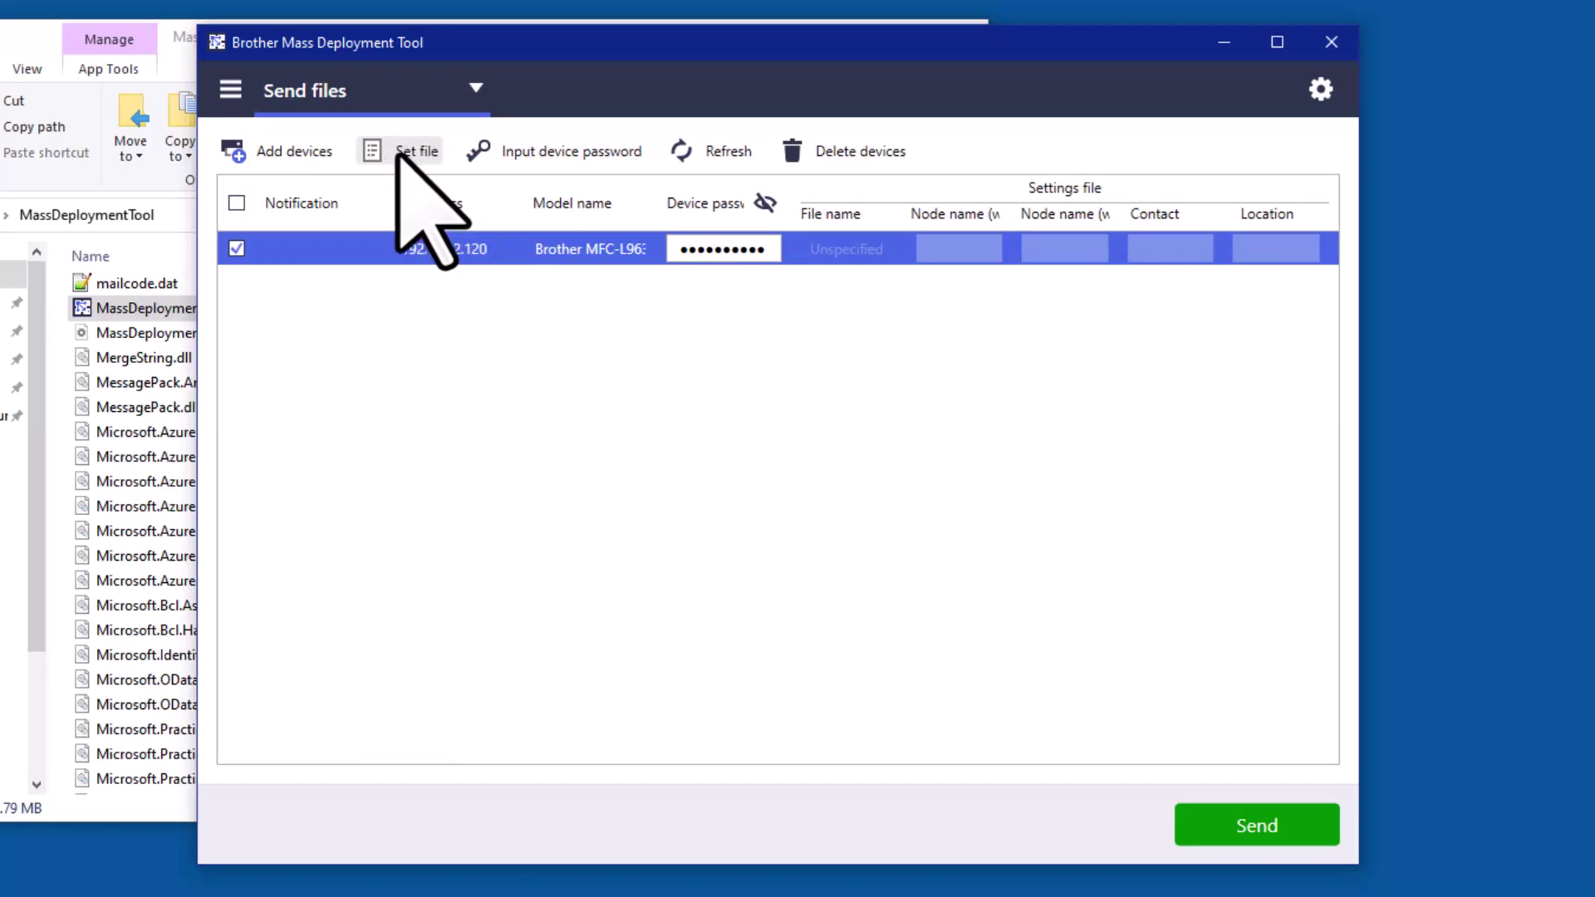
# Assign AddressBook.edpk from the Desktop as the settings file for the printer at 192.168.2.120
pyautogui.click(398, 153)
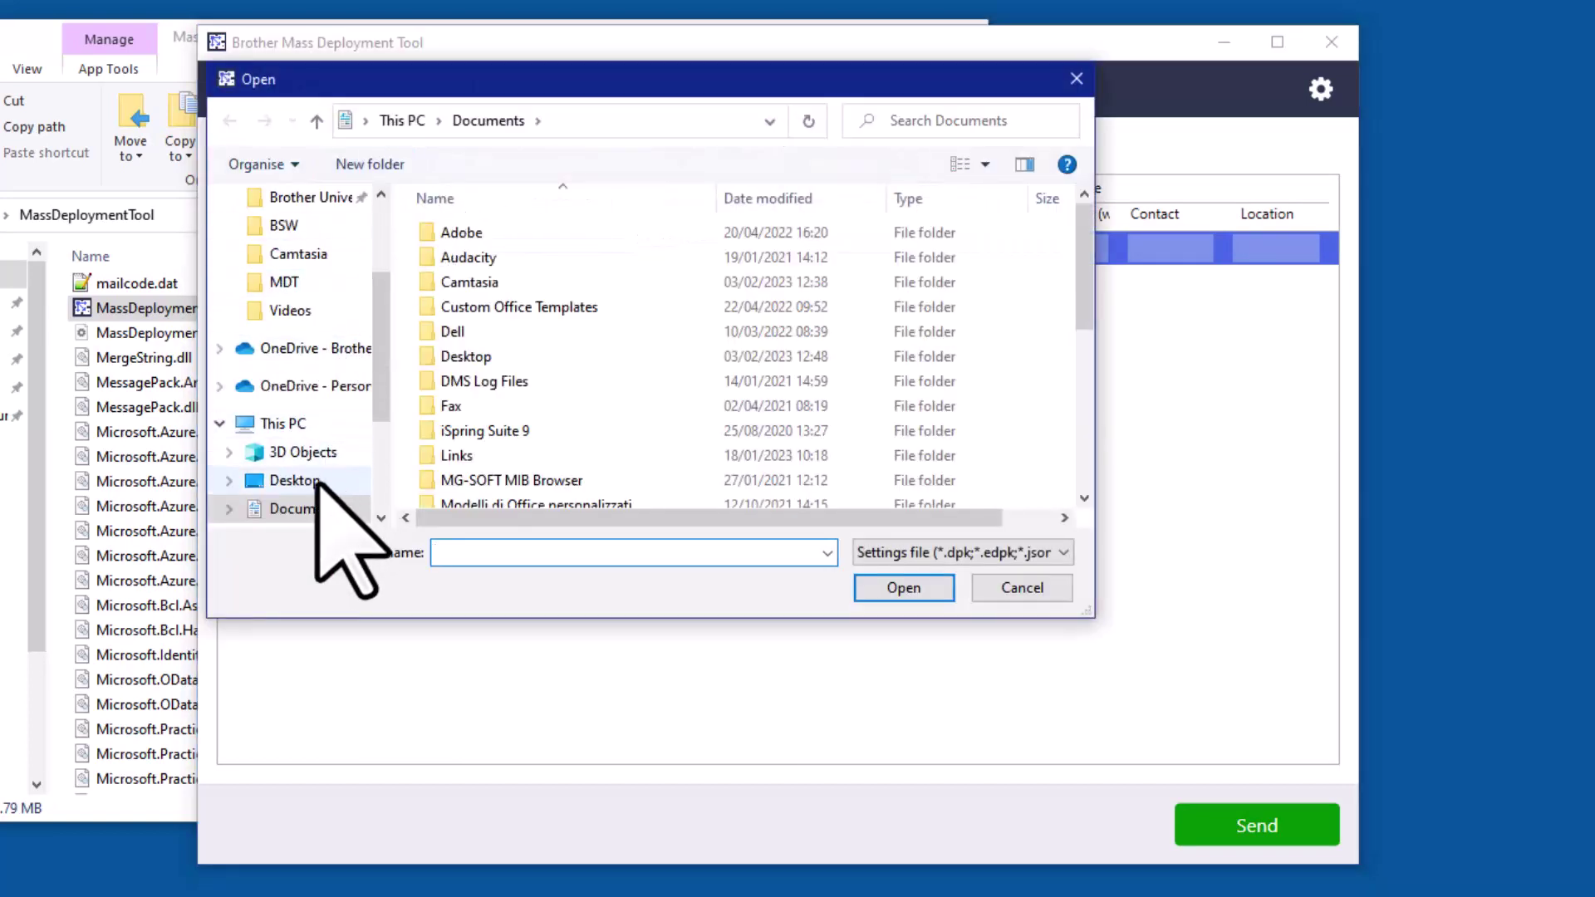
pyautogui.click(317, 480)
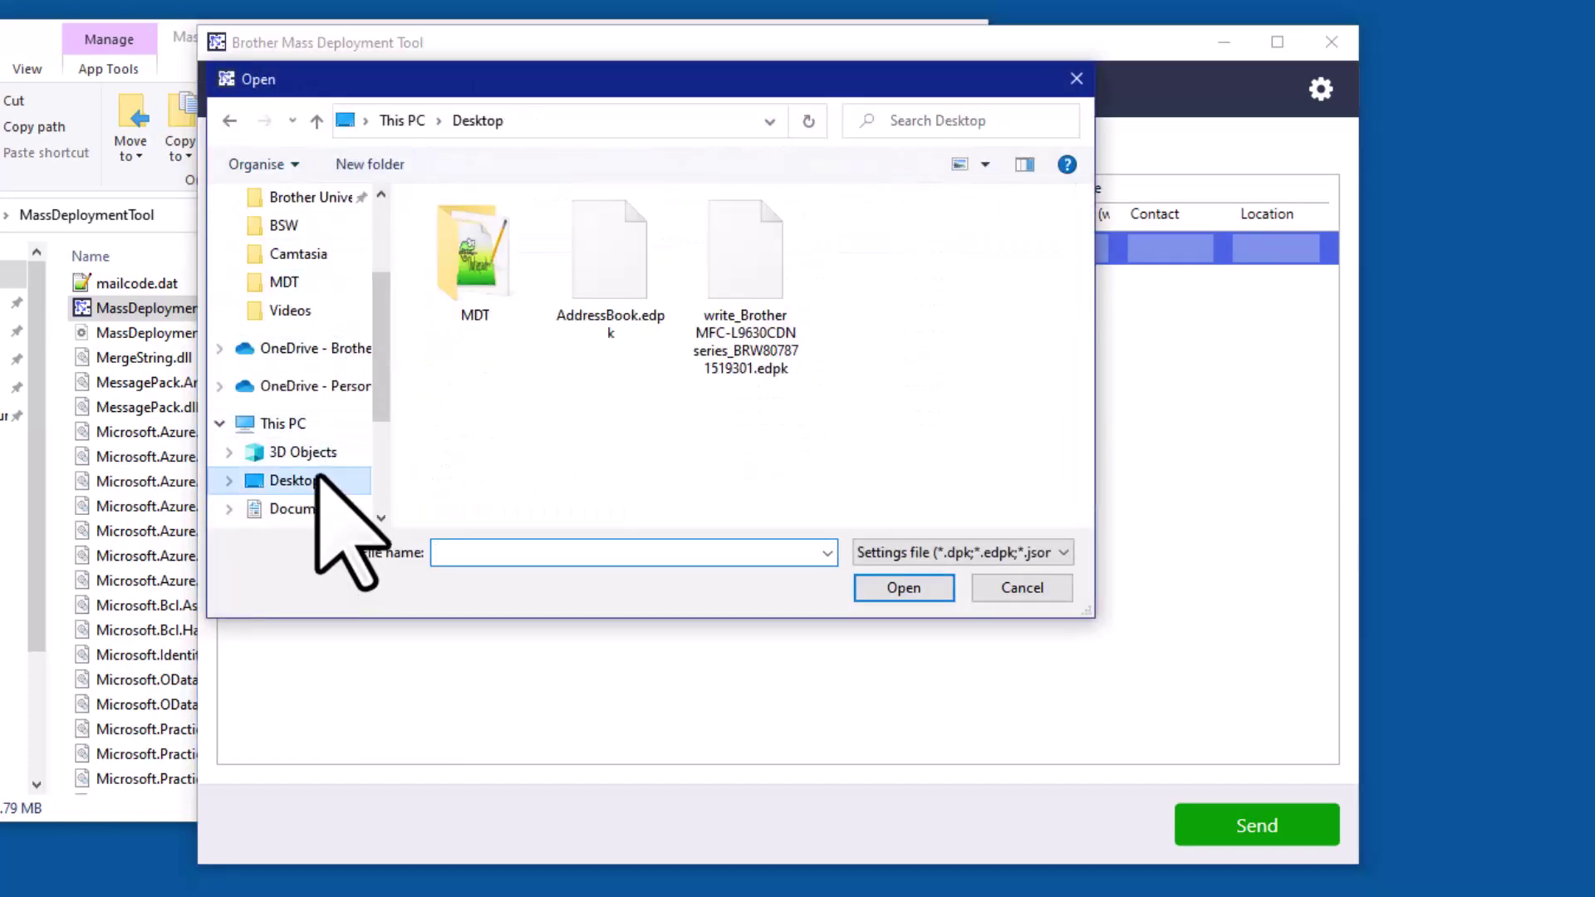
pyautogui.doubleClick(602, 274)
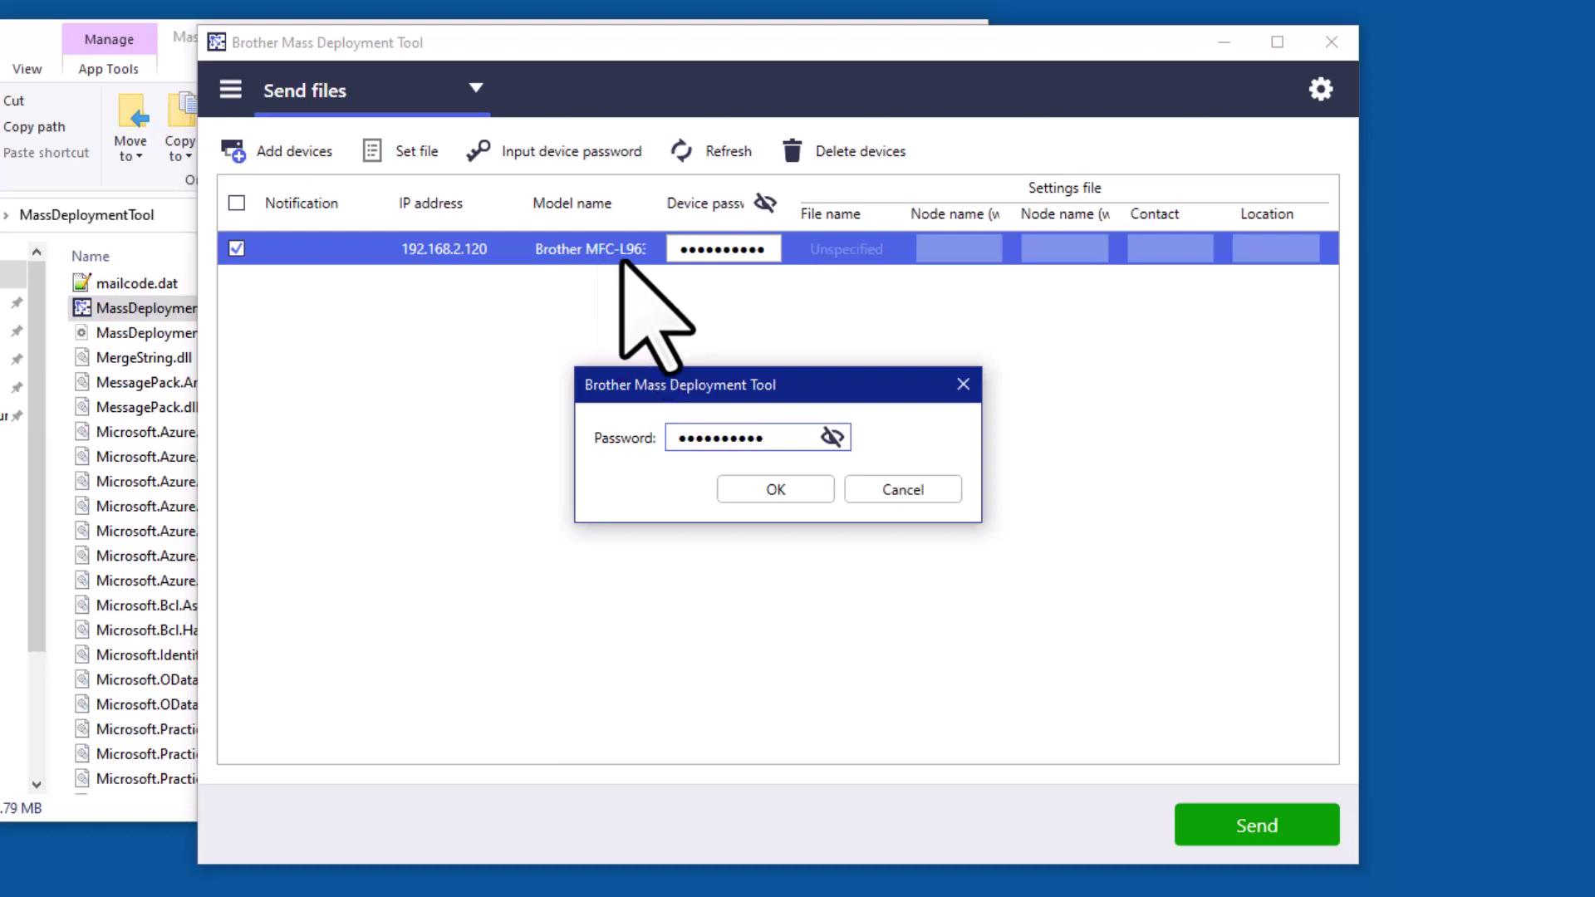
# Confirm the password and send AddressBook.edpk to the MFC-L9630CDN printer
pyautogui.click(787, 490)
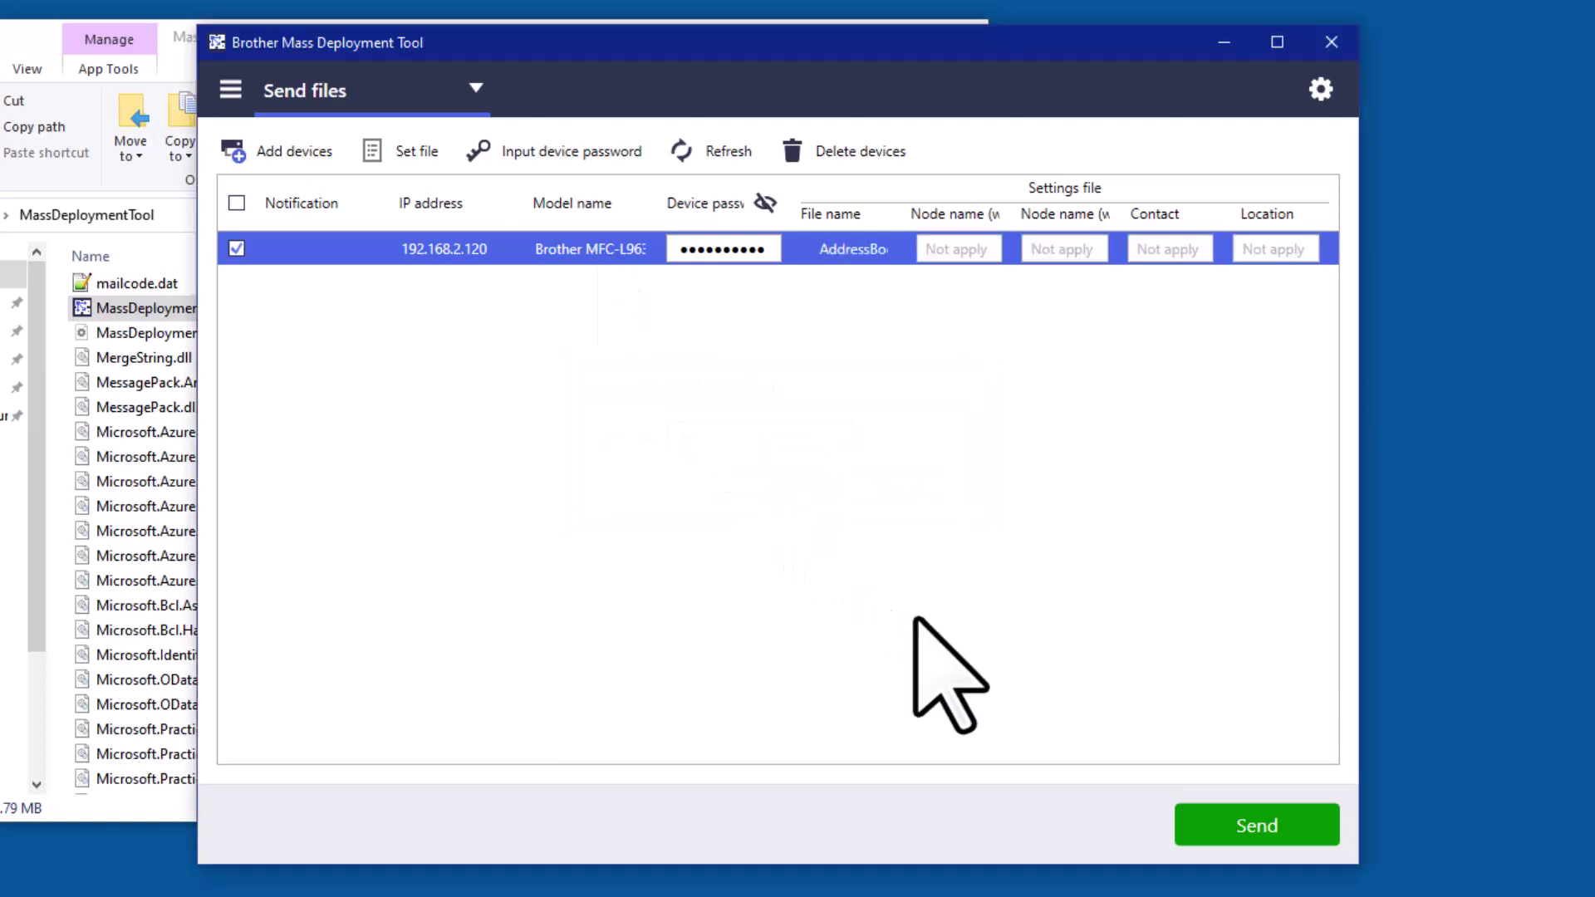
pyautogui.click(1200, 829)
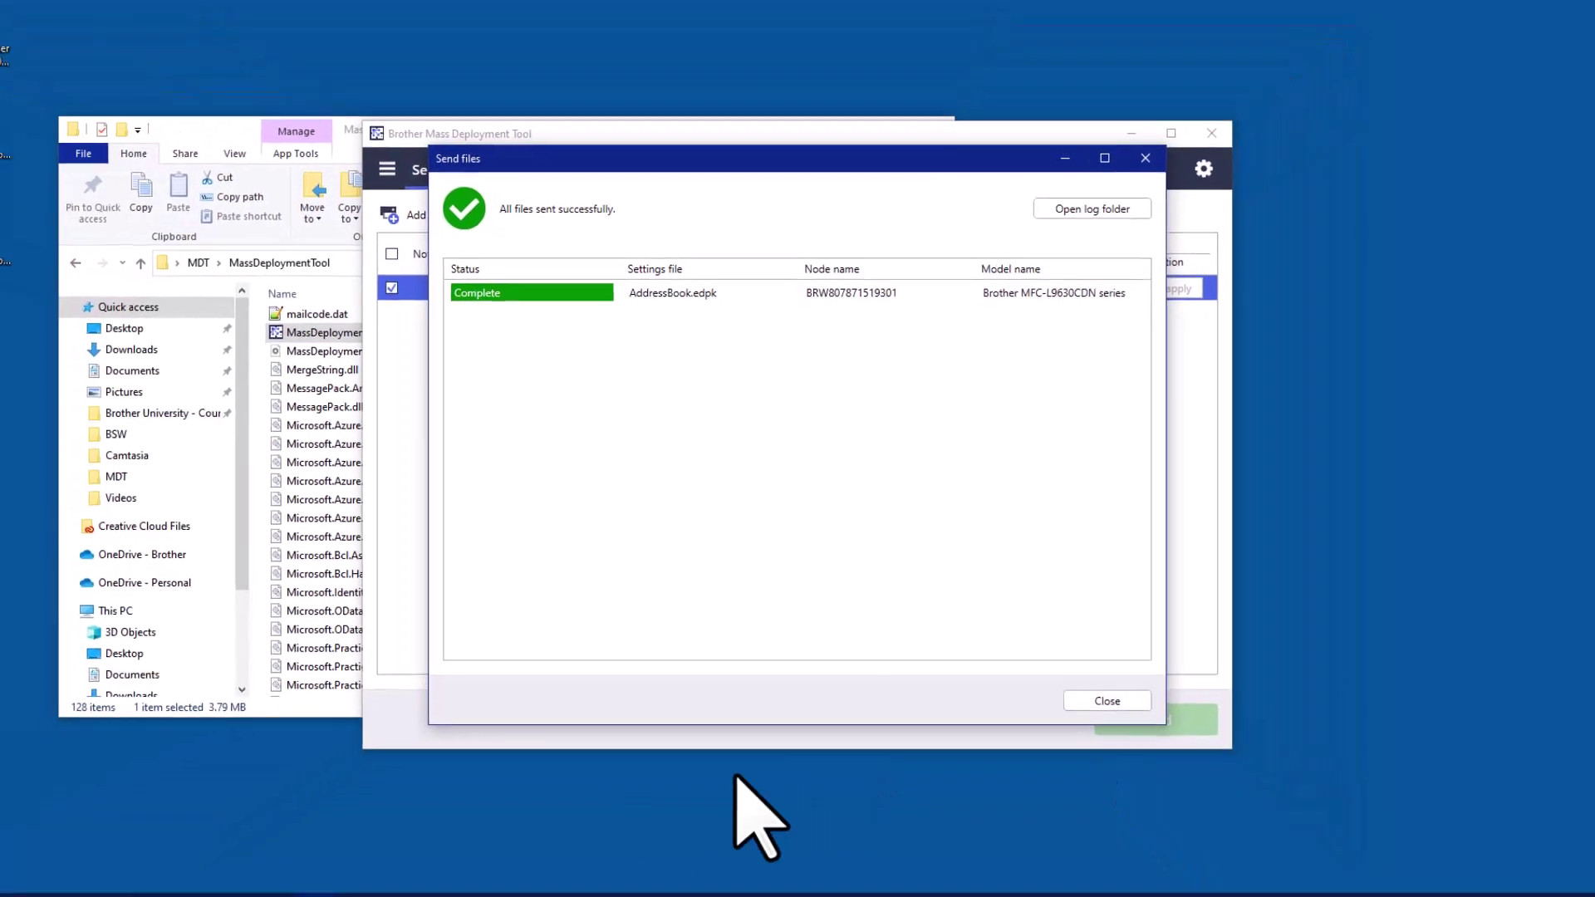
# Reload the Address 1-20 list in the printer's web management page in Edge
pyautogui.click(262, 883)
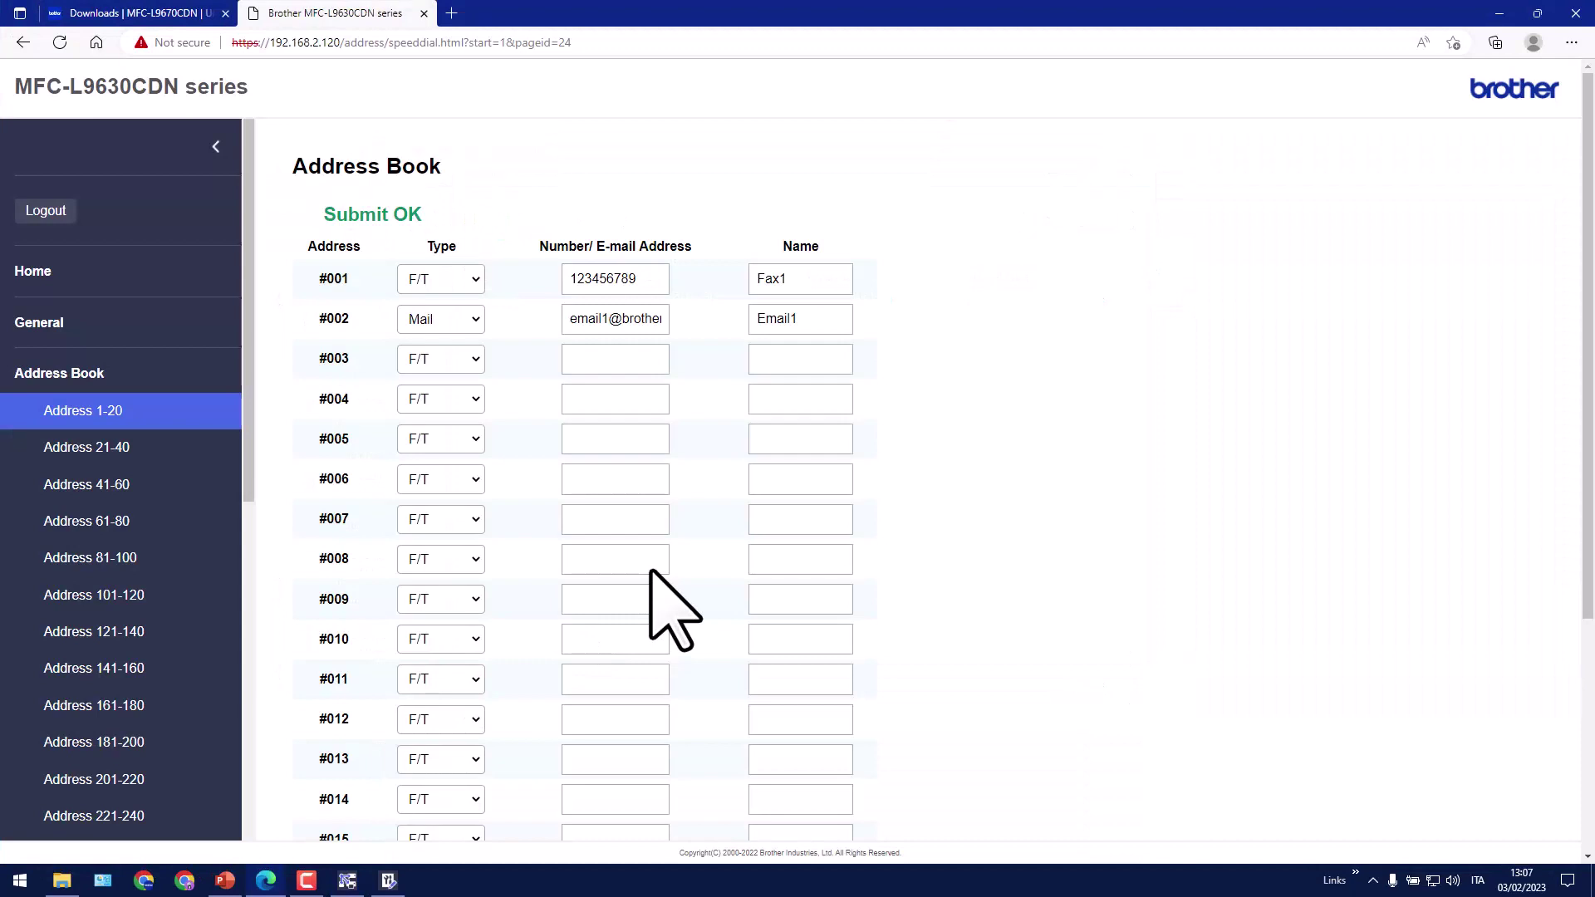
pyautogui.click(90, 412)
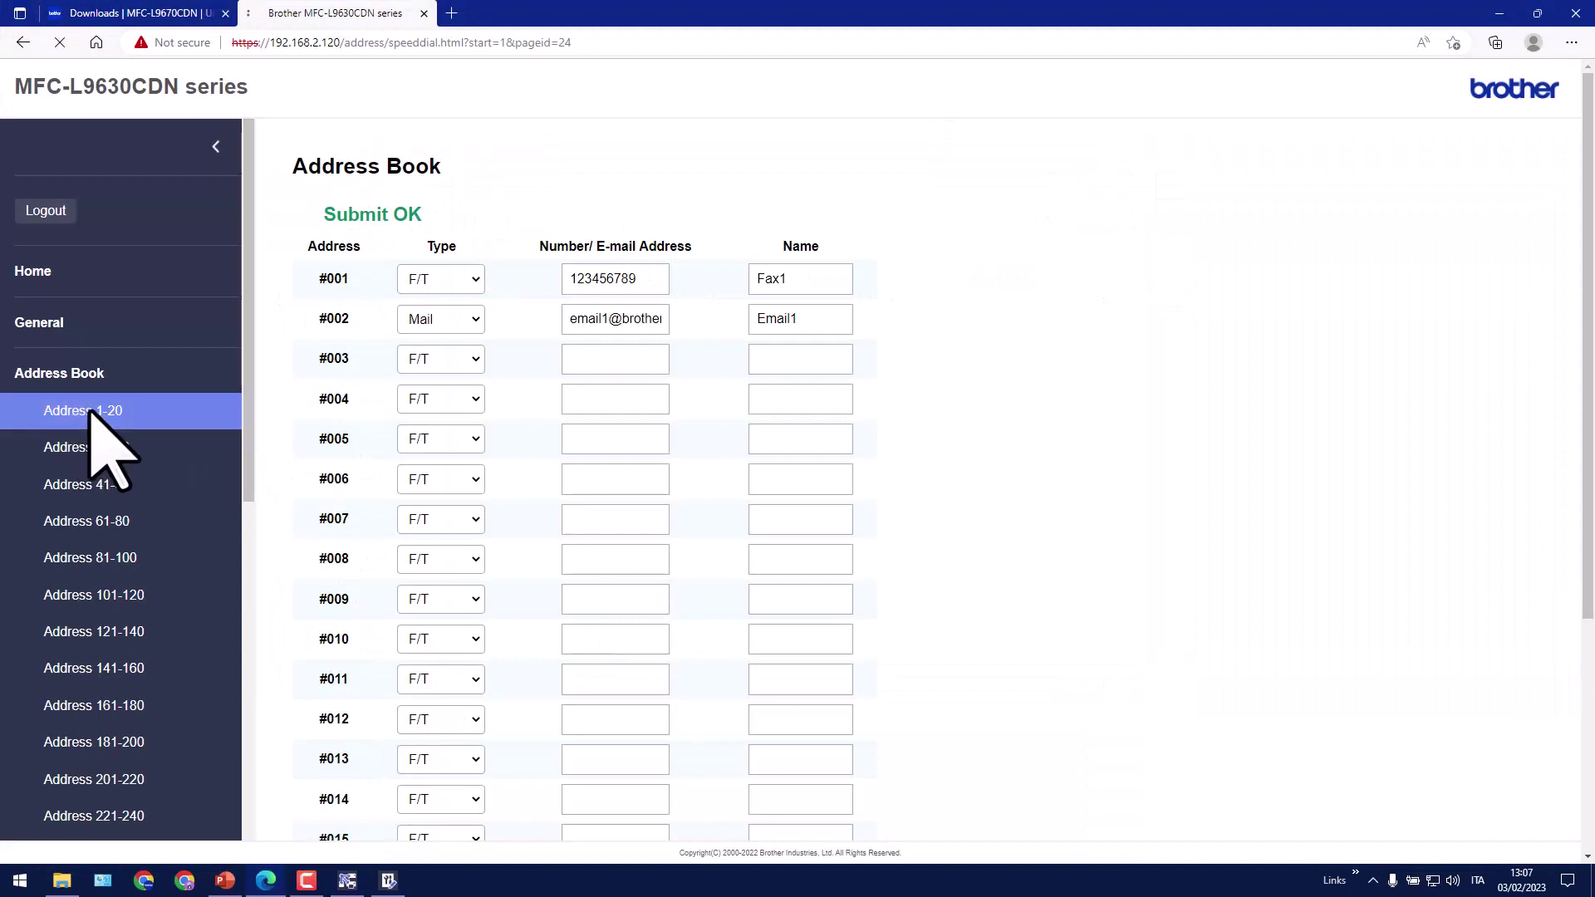